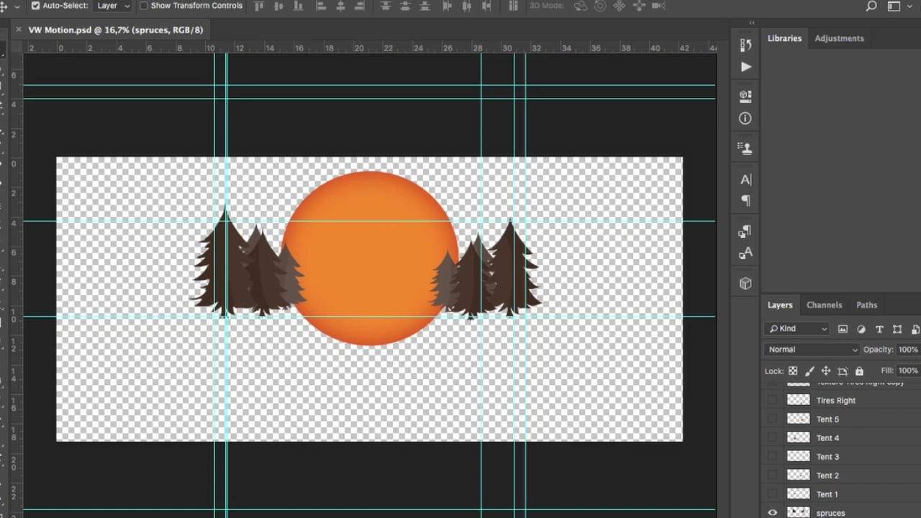
Make the Car VW, Texture Tires Right copy, Tires Right, Tent 1 to Tent 5 and Highlight Glass layers visible.
key(ctrl+j)
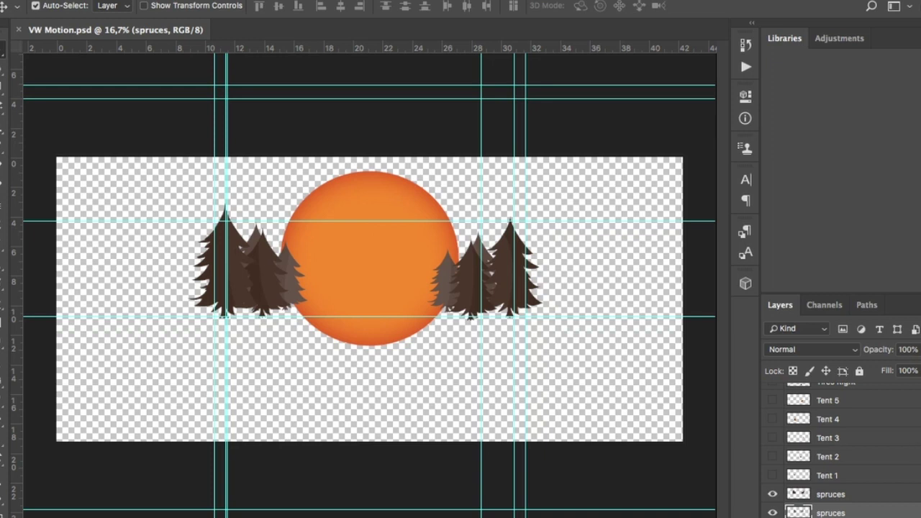
scroll(842, 450, up, 3)
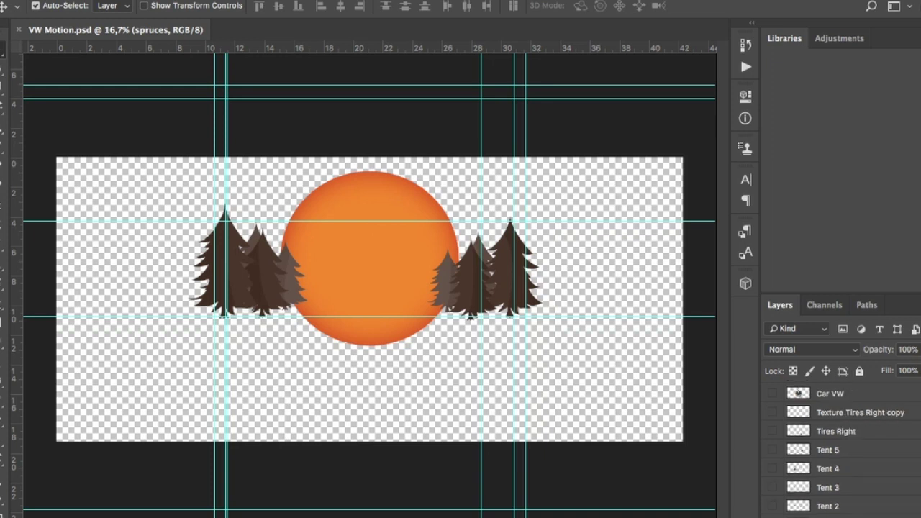
click(773, 394)
click(773, 413)
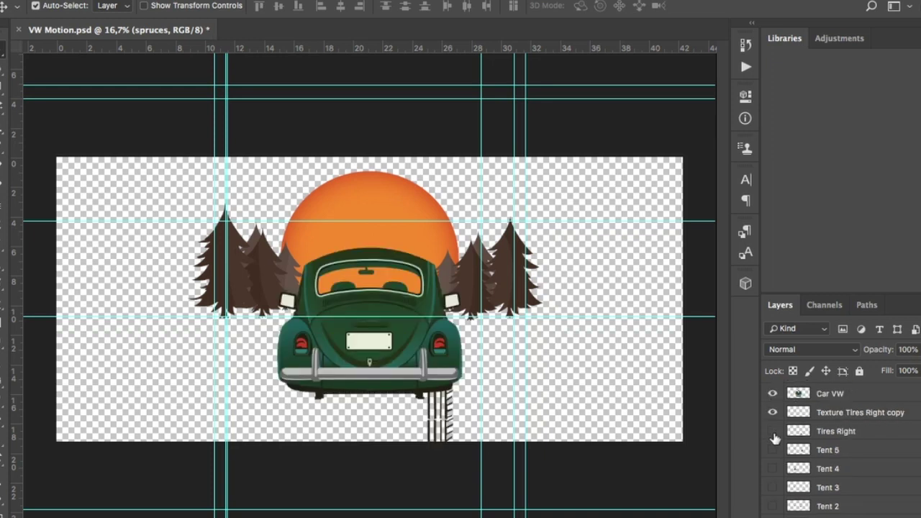
drag(773, 436, 771, 493)
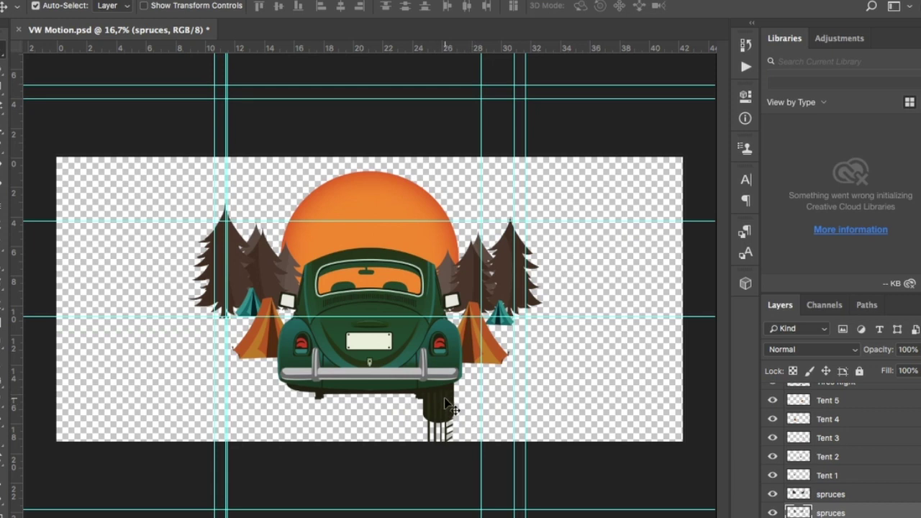
scroll(819, 439, up, 3)
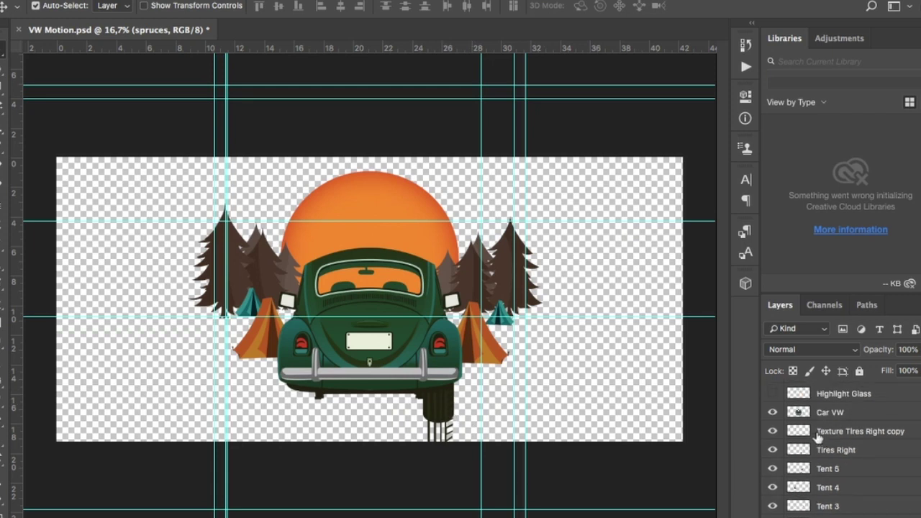
click(773, 394)
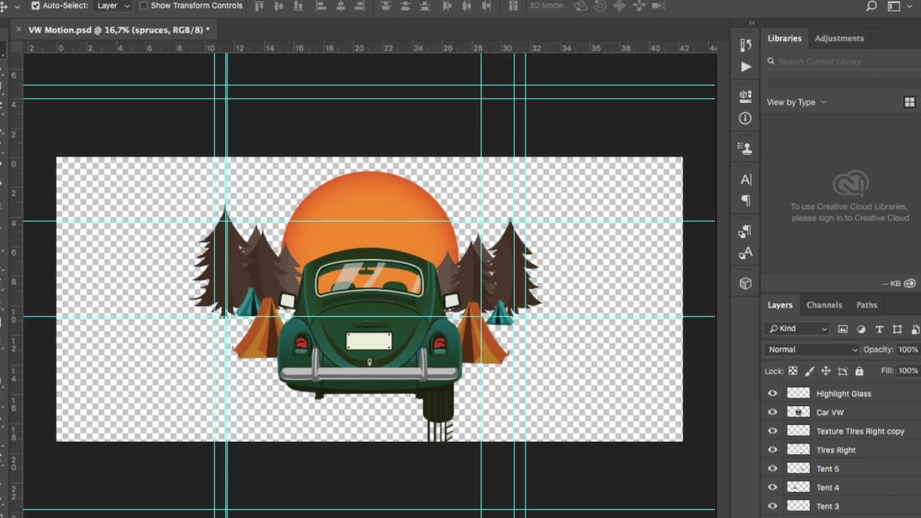
Open the Image Size settings and change the width and height units to pixels.
click(180, 2)
click(214, 85)
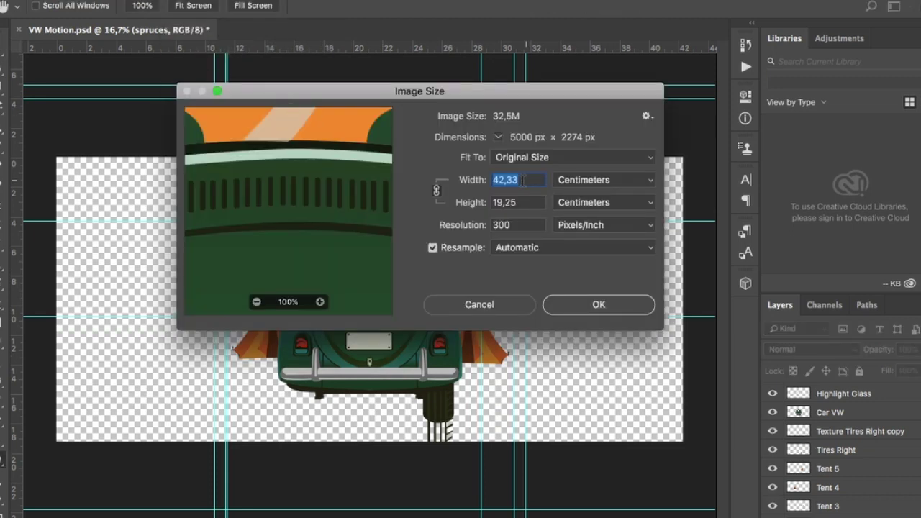
click(622, 187)
click(604, 164)
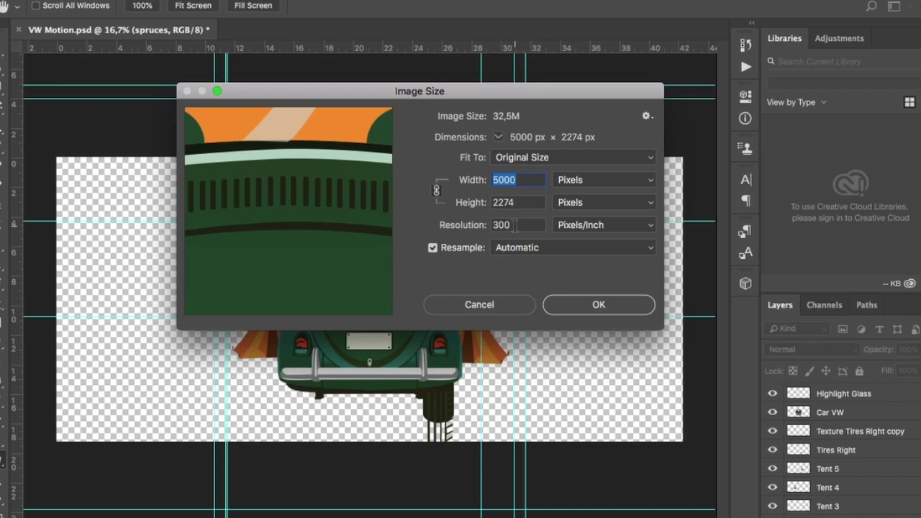
Set the image resolution to 150 pixels/inch with resampling on and apply the resize.
double_click(515, 226)
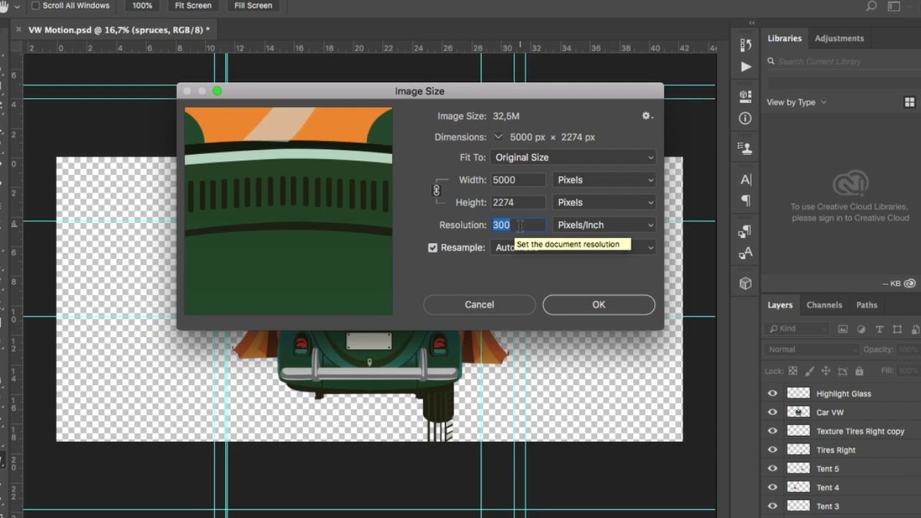
text(72)
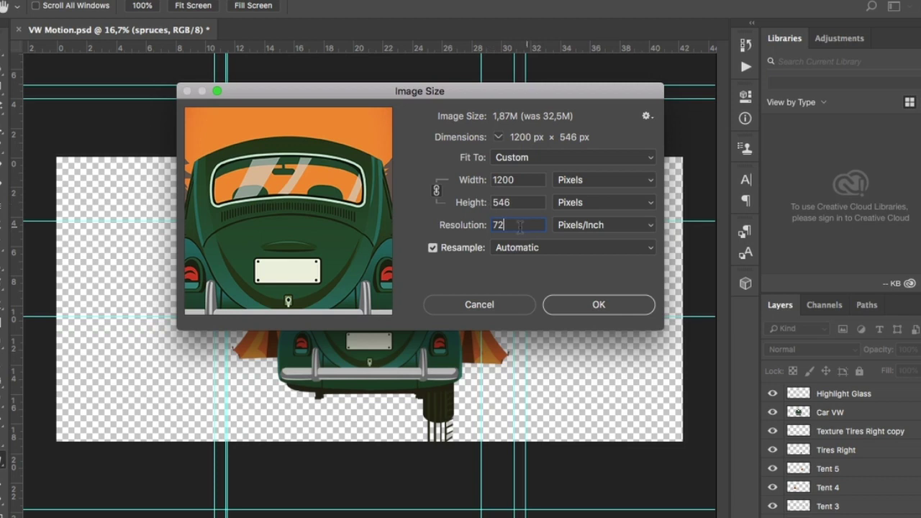
click(460, 220)
text(15)
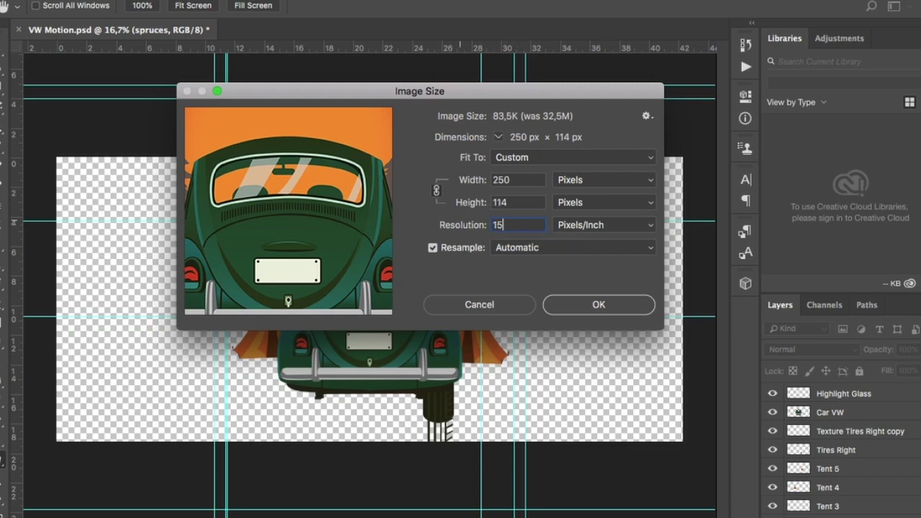
text(0)
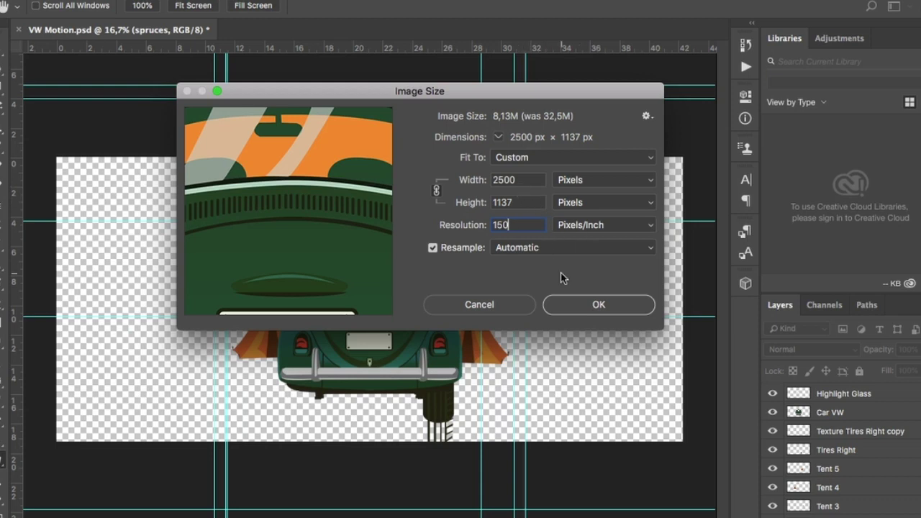
click(598, 304)
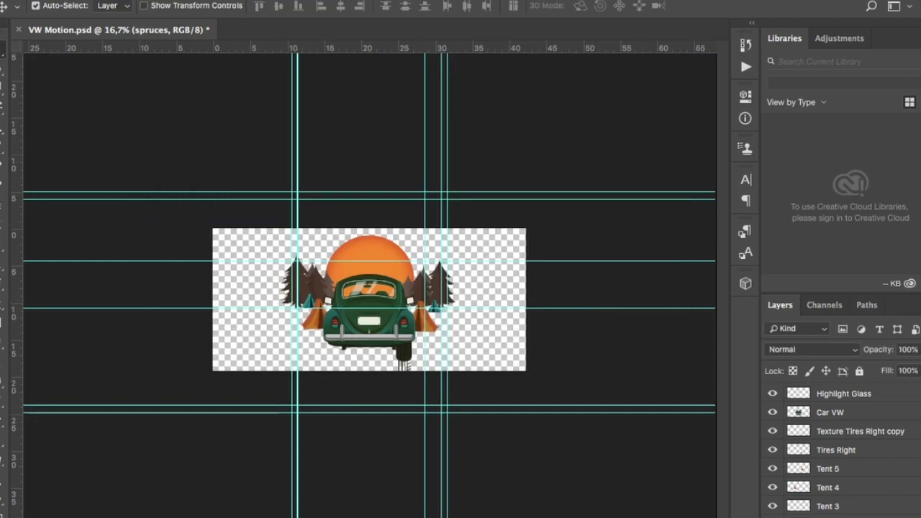
Save the document as VW Motion Ready to 720p.psd in the 01. Material folder with Maximize Compatibility on.
click(119, 0)
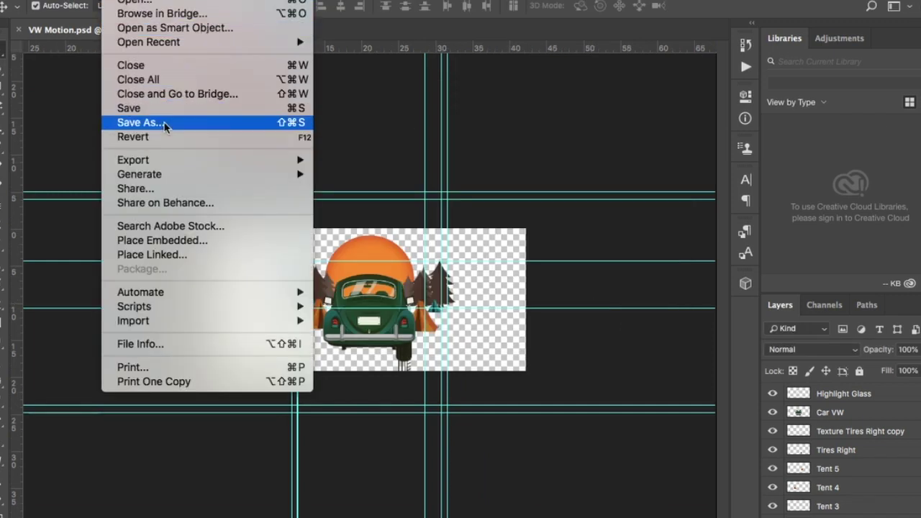
click(165, 124)
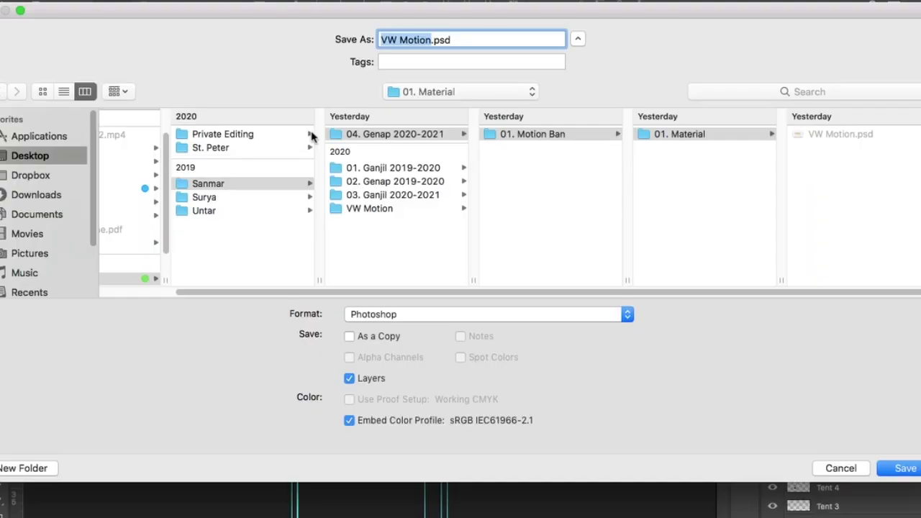
click(429, 39)
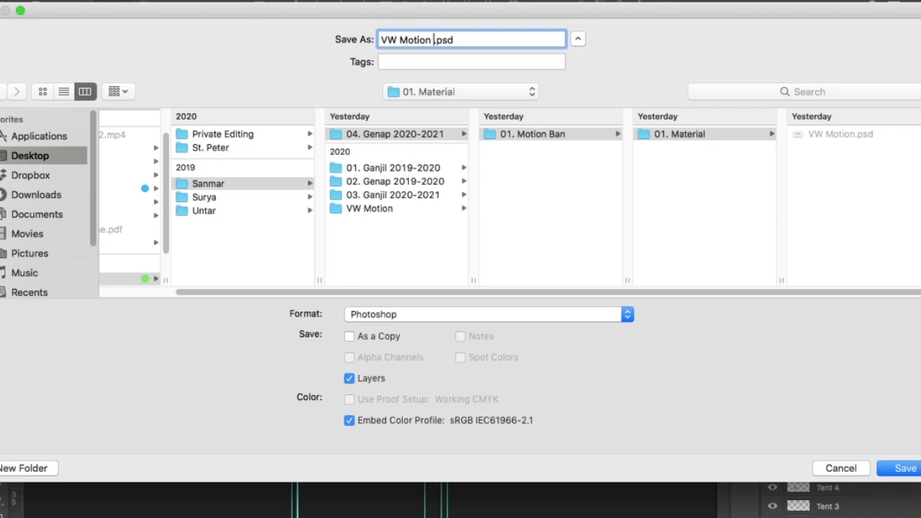
text(Ready to )
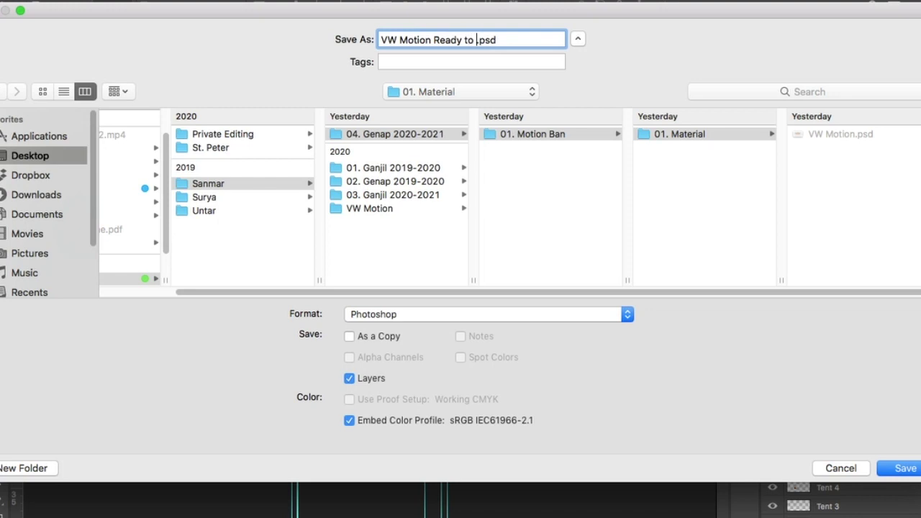
text(720p)
click(916, 469)
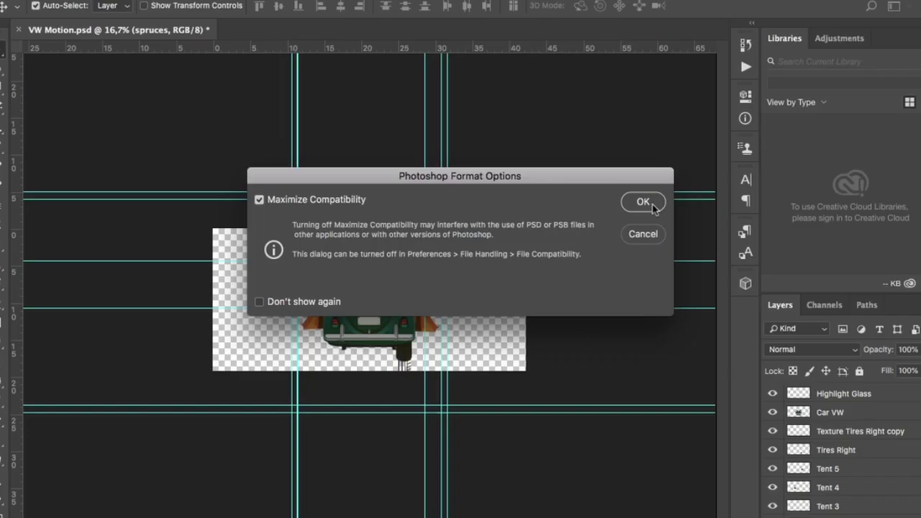
click(643, 202)
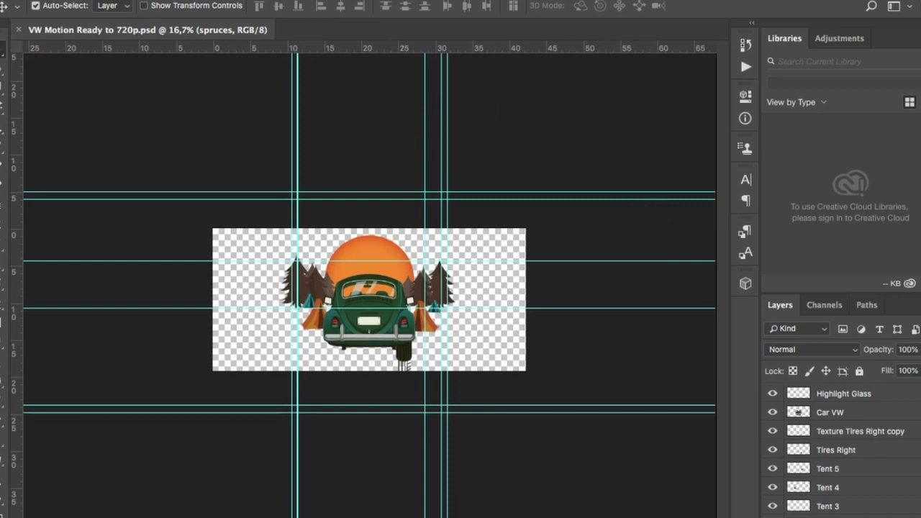
click(50, 0)
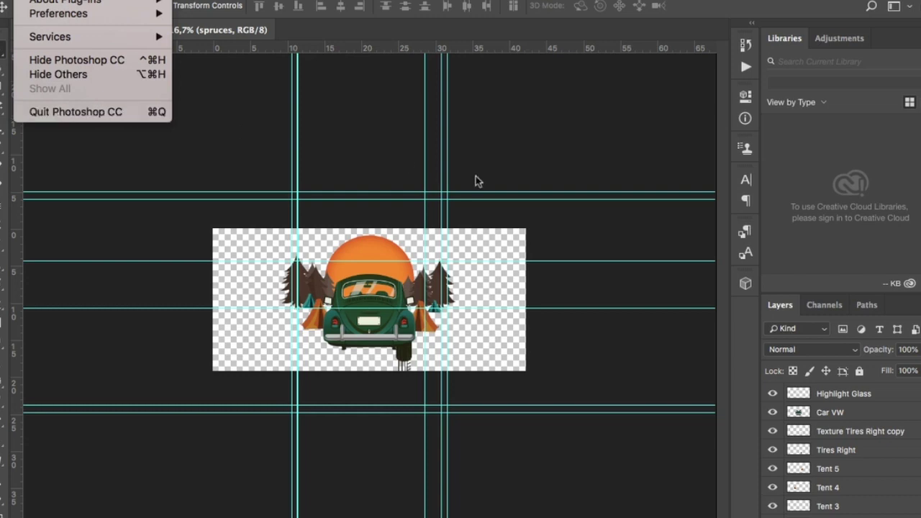
click(583, 241)
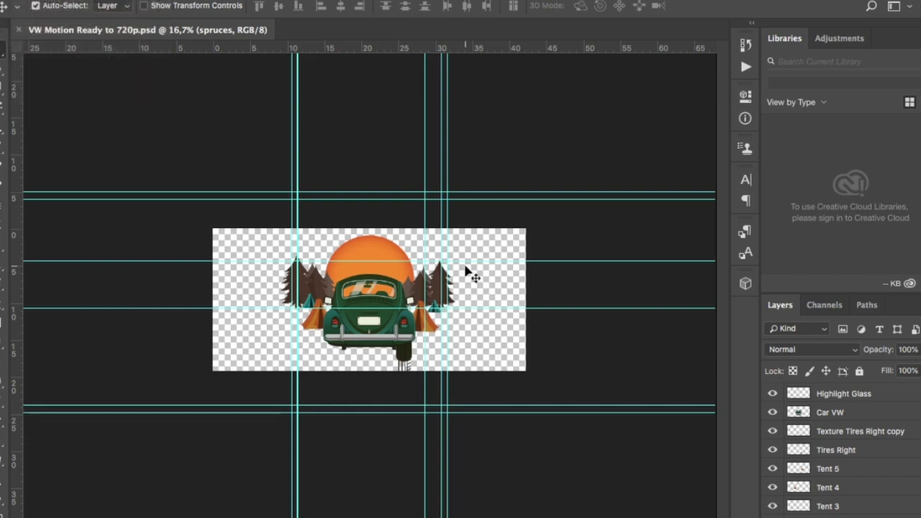
Move the Texture Tires Right copy layer off the right tire toward the tents beside the car and undo the move.
key(super+equal)
key(super+equal)
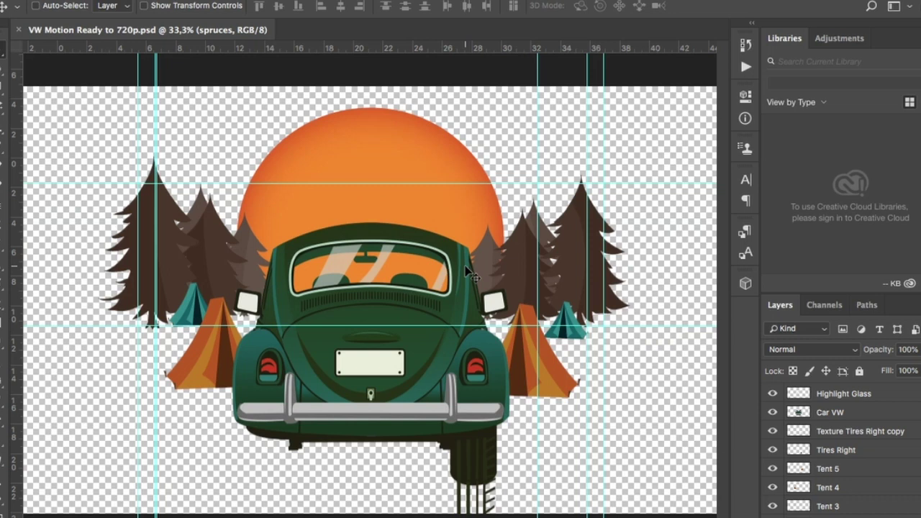
key(super+equal)
key(super+equal)
scroll(493, 264, down, 2)
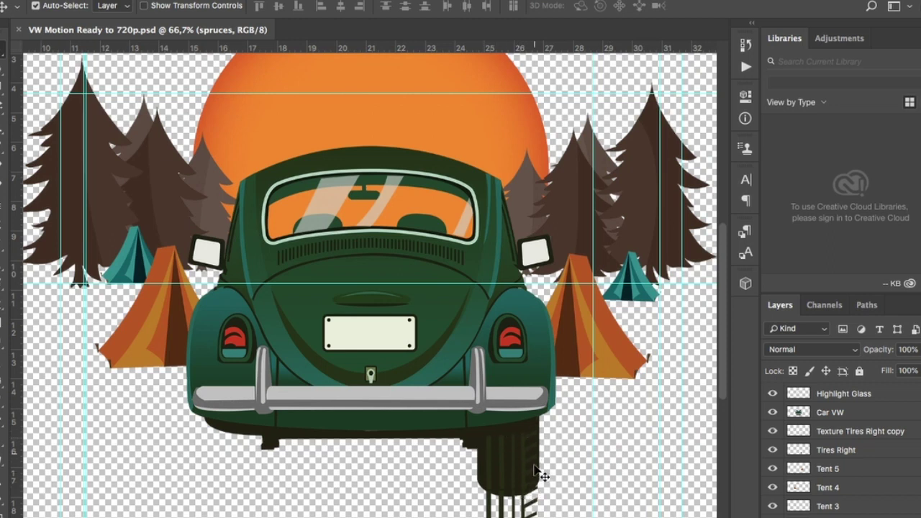
drag(724, 387, 722, 425)
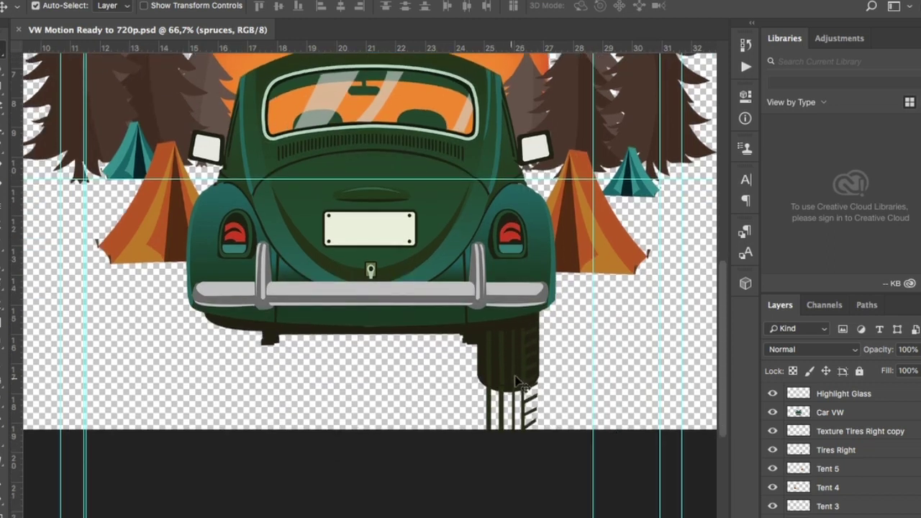
click(515, 370)
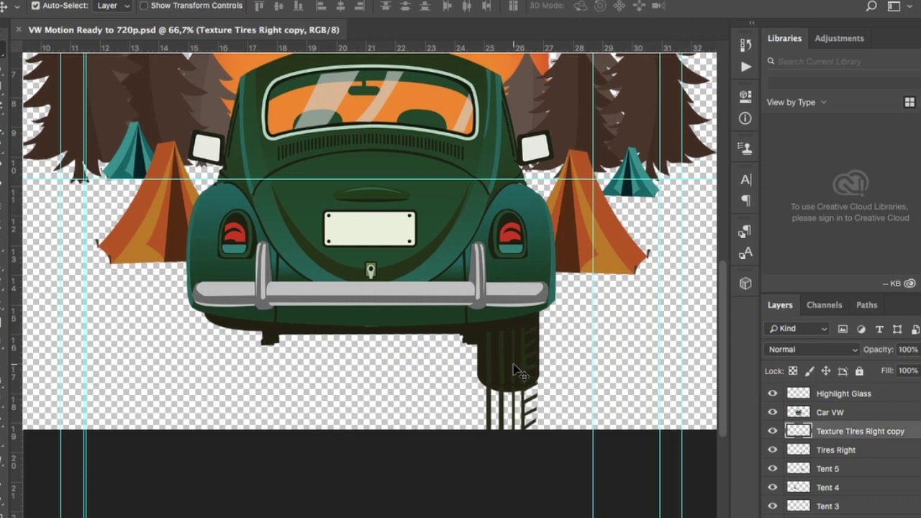
drag(515, 370, 616, 249)
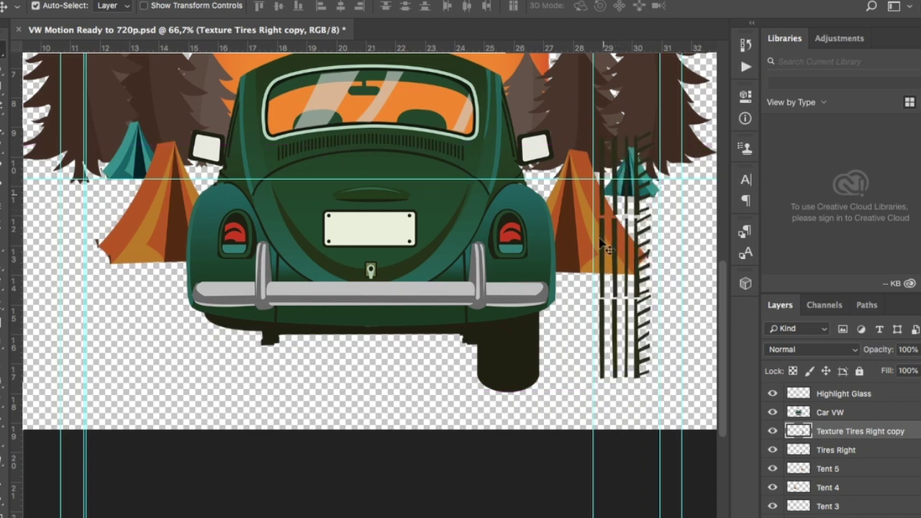
key(ctrl+z)
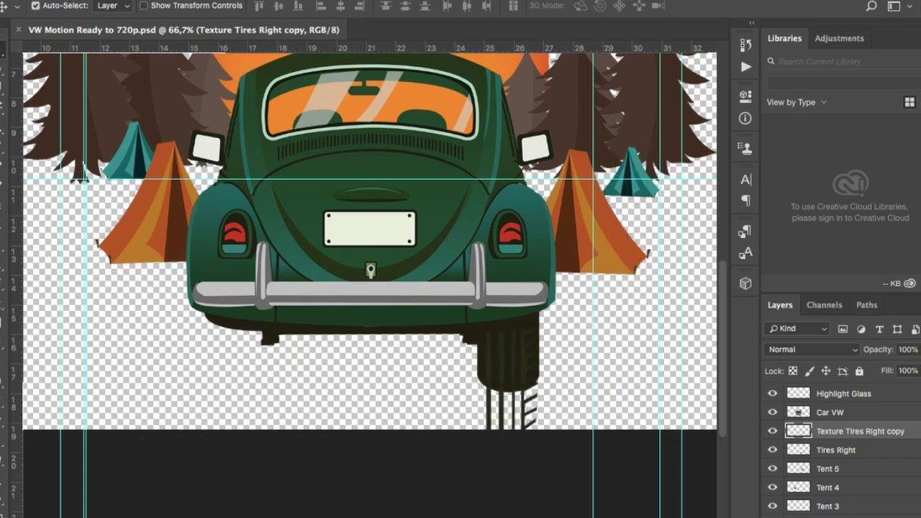
Switch to After Effects, dismiss the disk cache warning and create a new project.
click(43, 1)
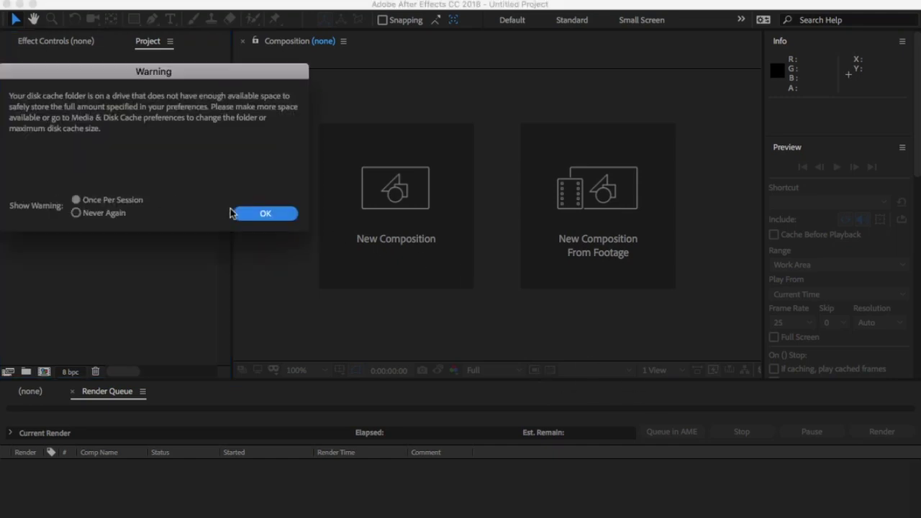
click(266, 215)
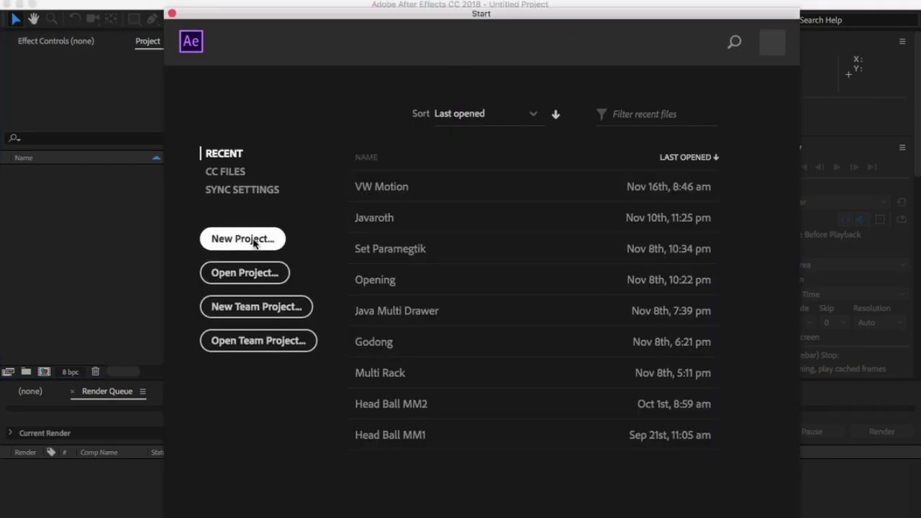
click(253, 240)
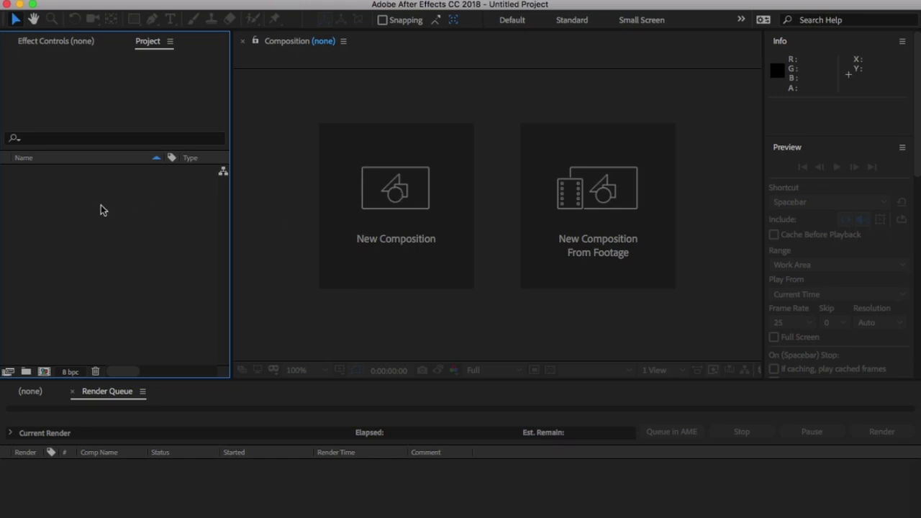
Import VW Motion Ready to 720p.psd from the 01. Material folder as a Composition with editable layer styles.
double_click(117, 167)
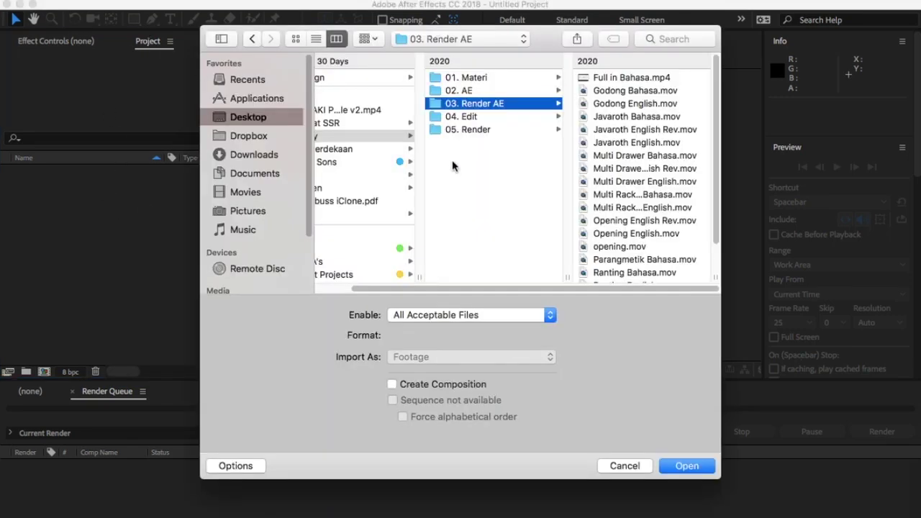
click(263, 120)
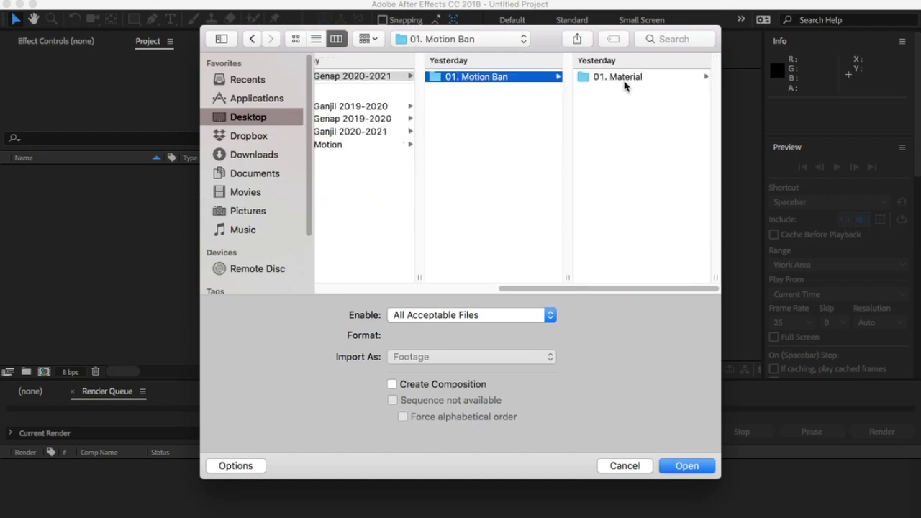
click(625, 77)
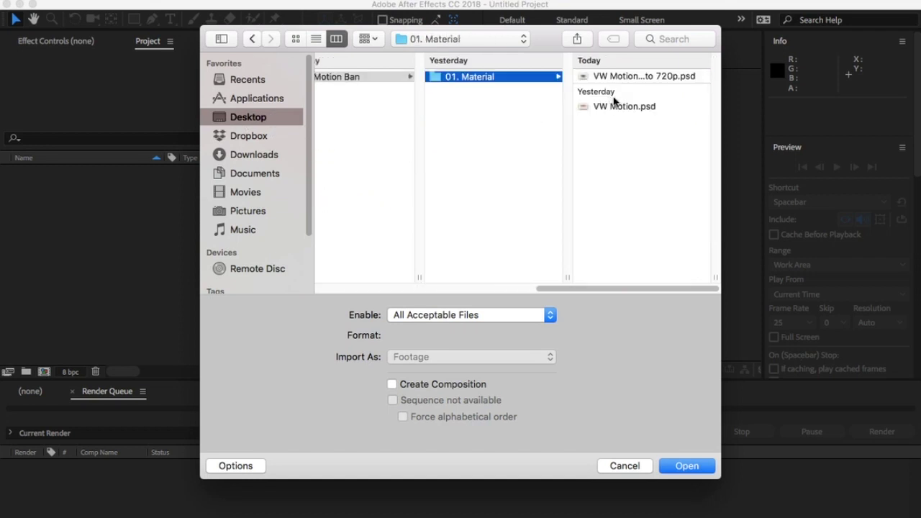
click(623, 77)
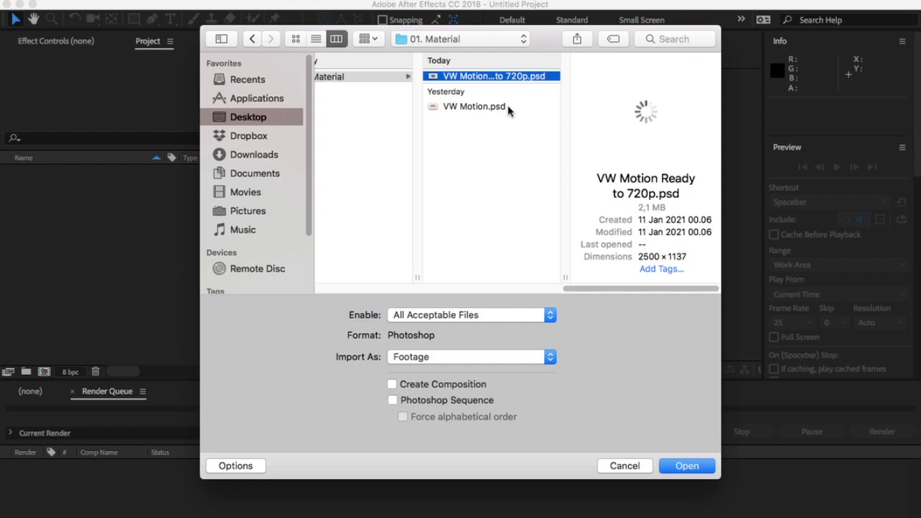
click(480, 362)
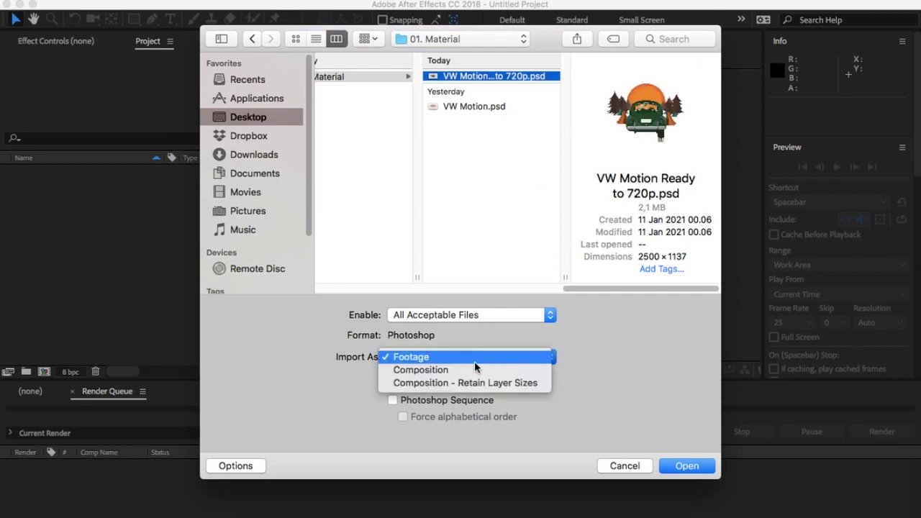
click(477, 371)
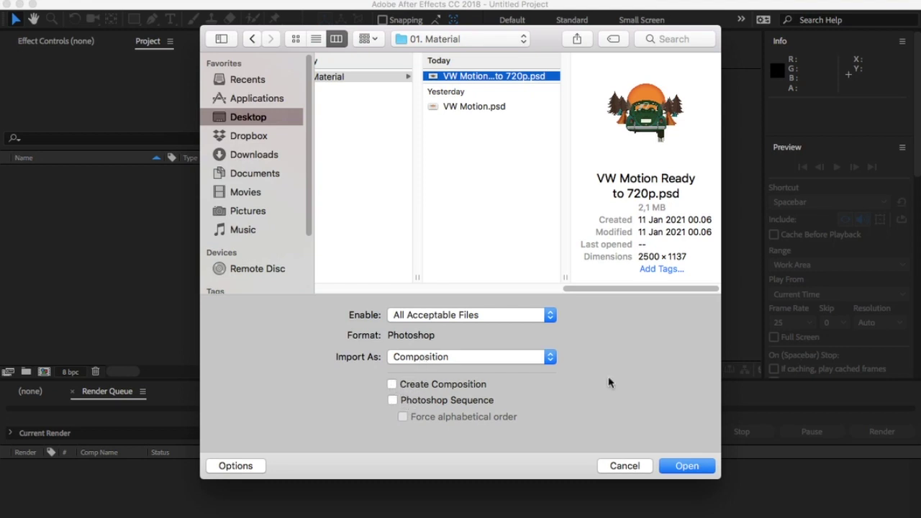
click(679, 468)
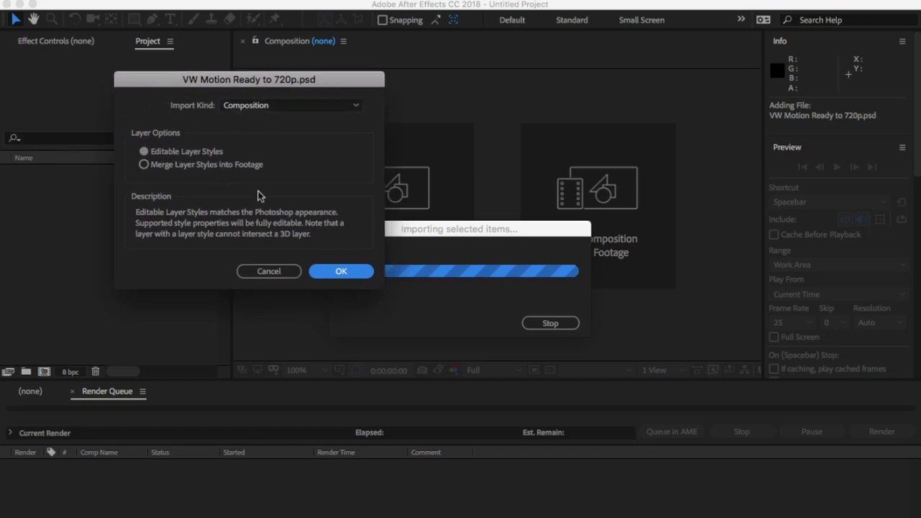
click(341, 271)
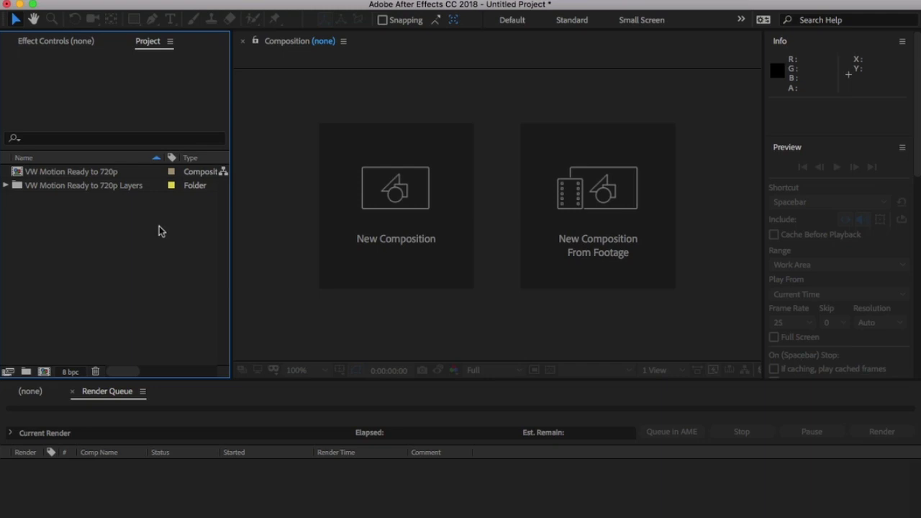
Create a new composition, Comp 1, with the HDV/HDTV 720 25 preset, a 16-second duration and a white background.
click(374, 156)
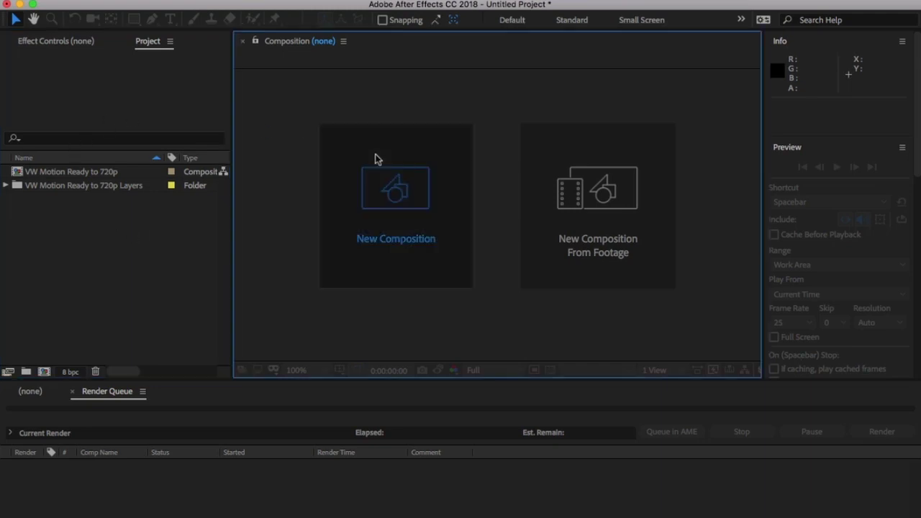
drag(126, 75, 347, 54)
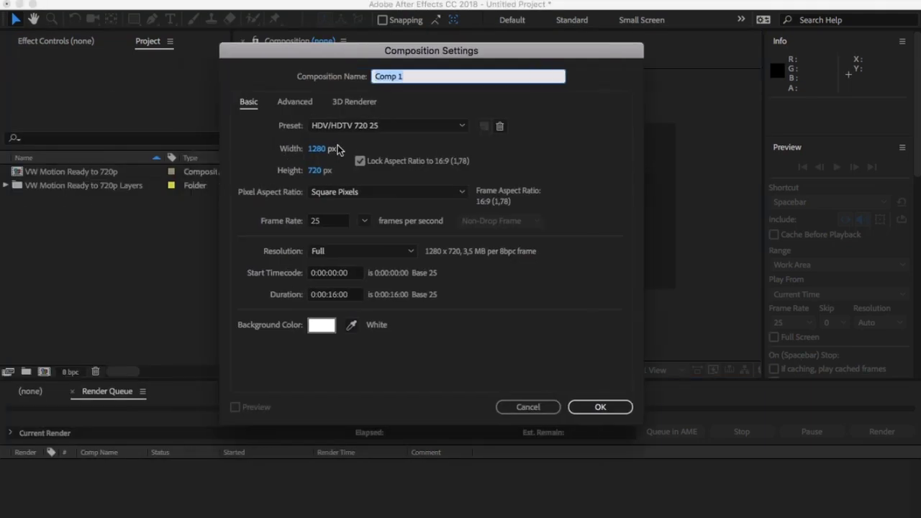
click(591, 407)
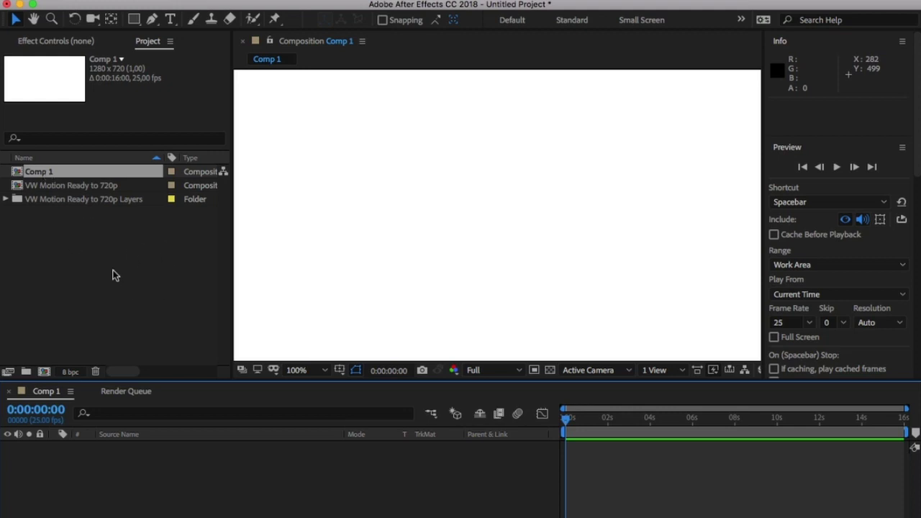
Add all the artwork layers from the VW Motion Ready to 720p Layers folder to the Comp 1 timeline.
click(7, 200)
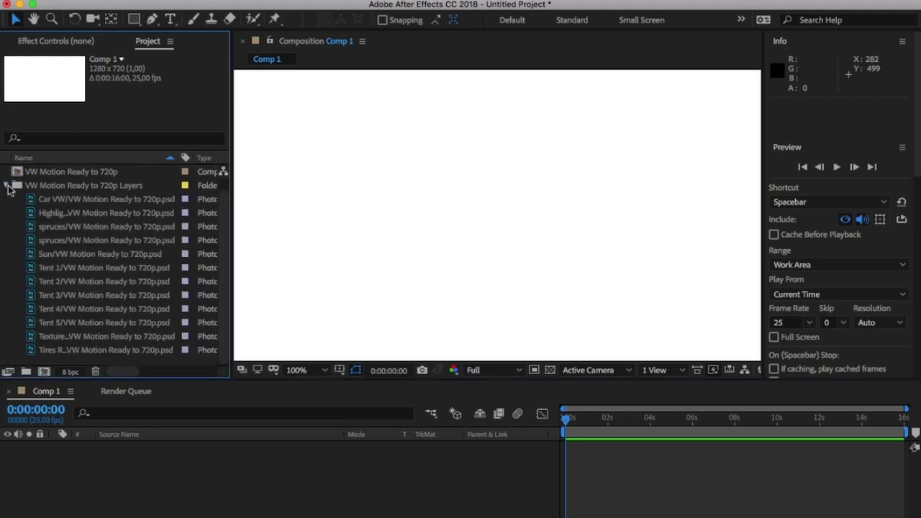
click(63, 199)
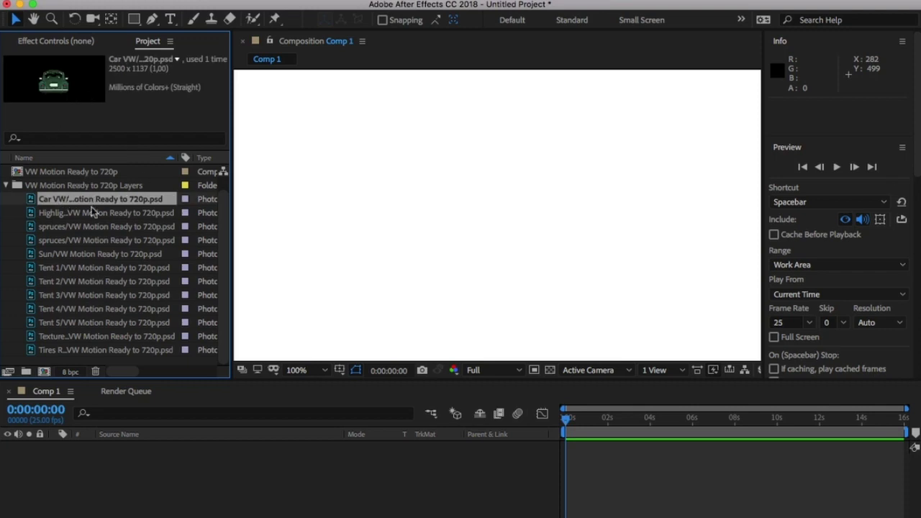
shift+click(88, 348)
drag(182, 442, 204, 483)
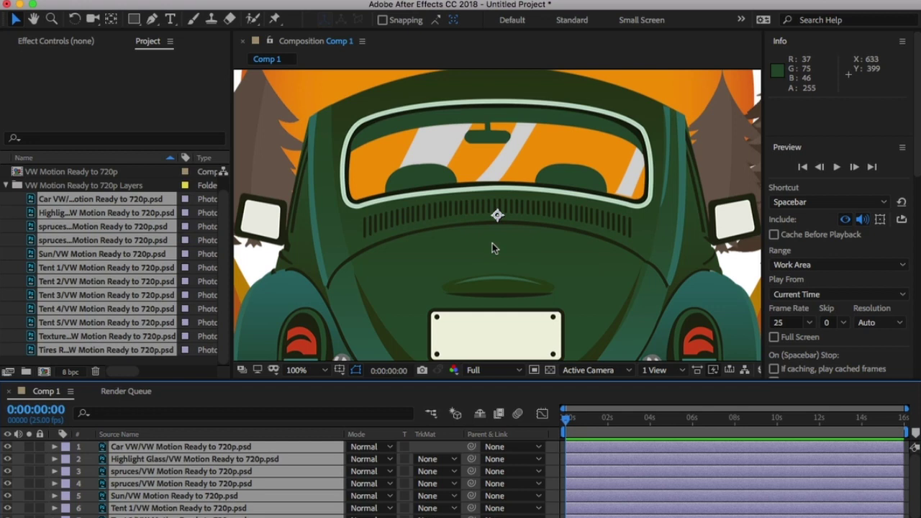
Set the scale of all the artwork layers in Comp 1 to 67%.
scroll(276, 496, down, 3)
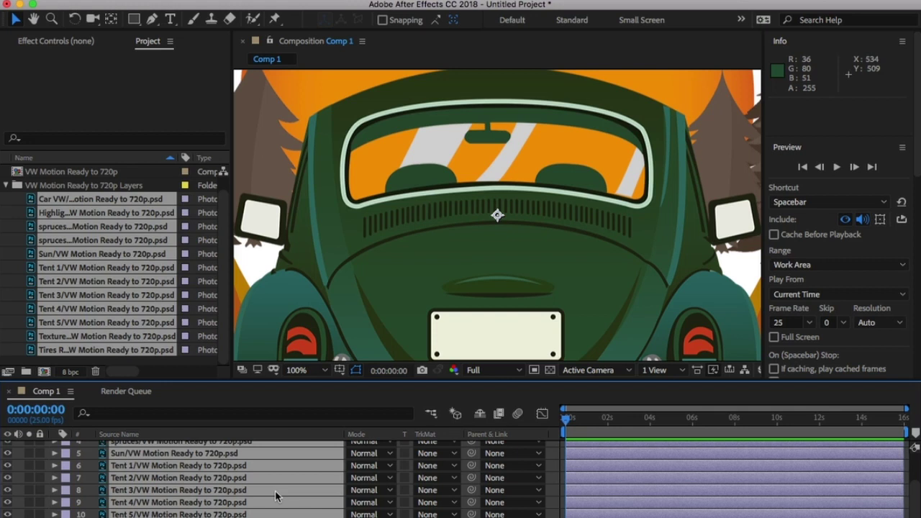
key(s)
scroll(302, 483, down, 5)
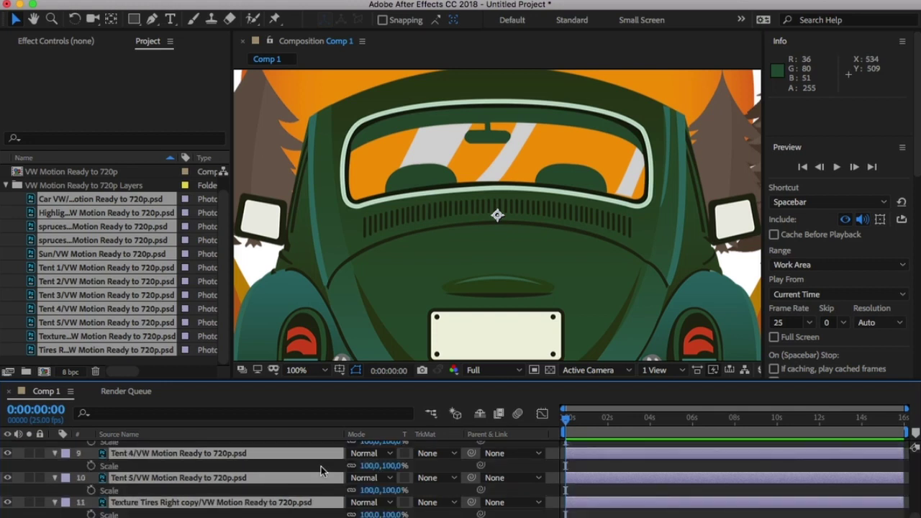
click(369, 466)
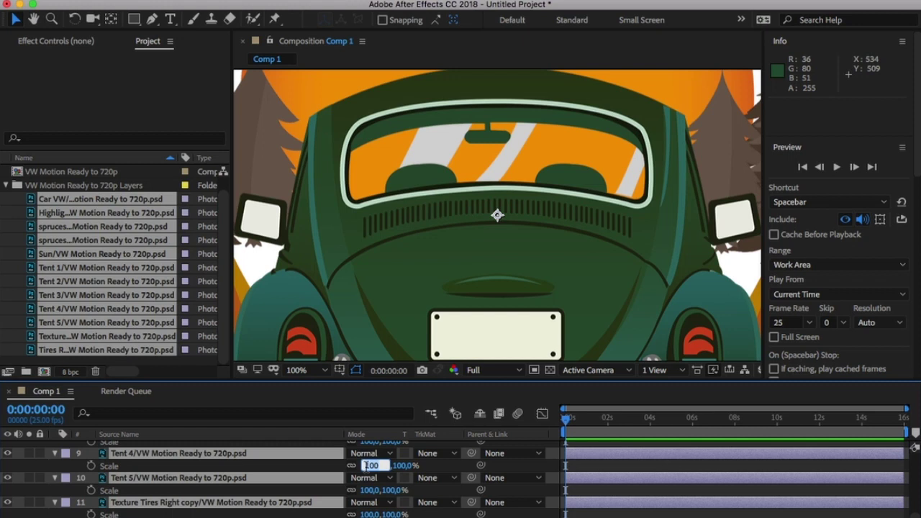
text(67)
key(Return)
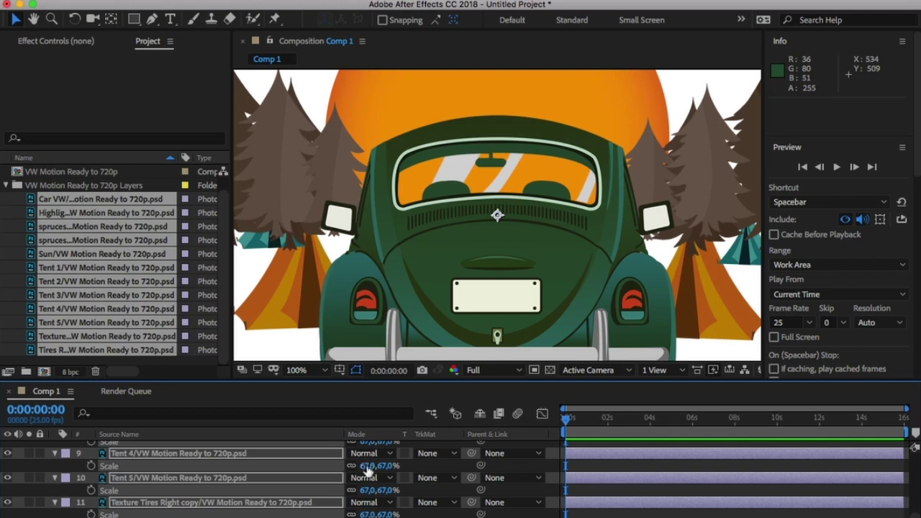
Fit the whole composition in the viewer and collapse the Scale properties of all the layers.
click(324, 370)
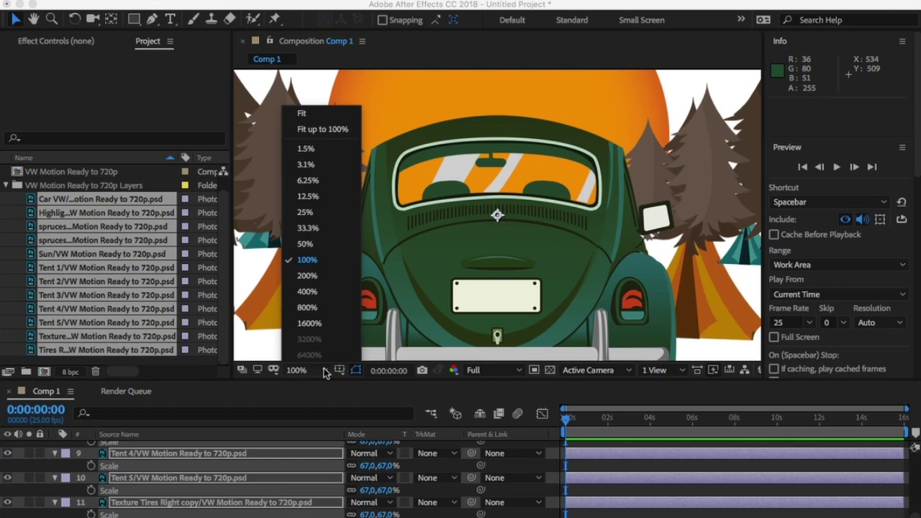
click(303, 114)
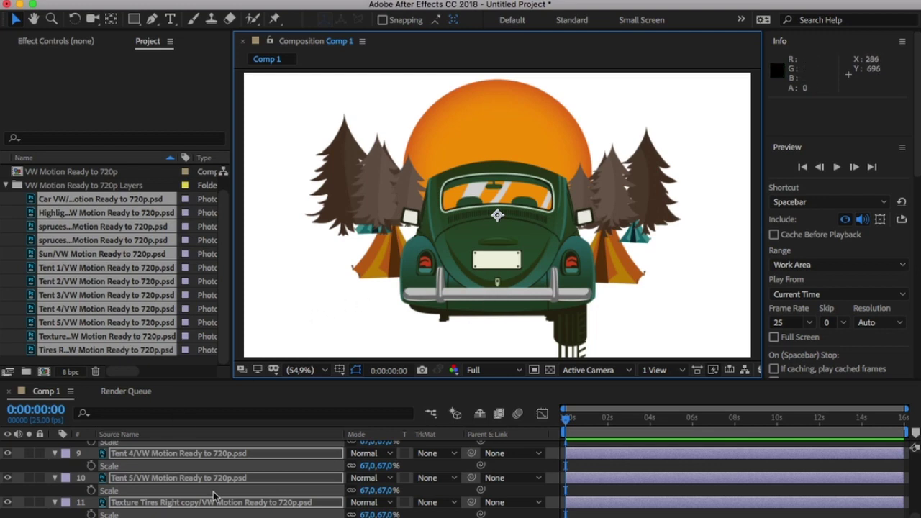
scroll(213, 495, up, 6)
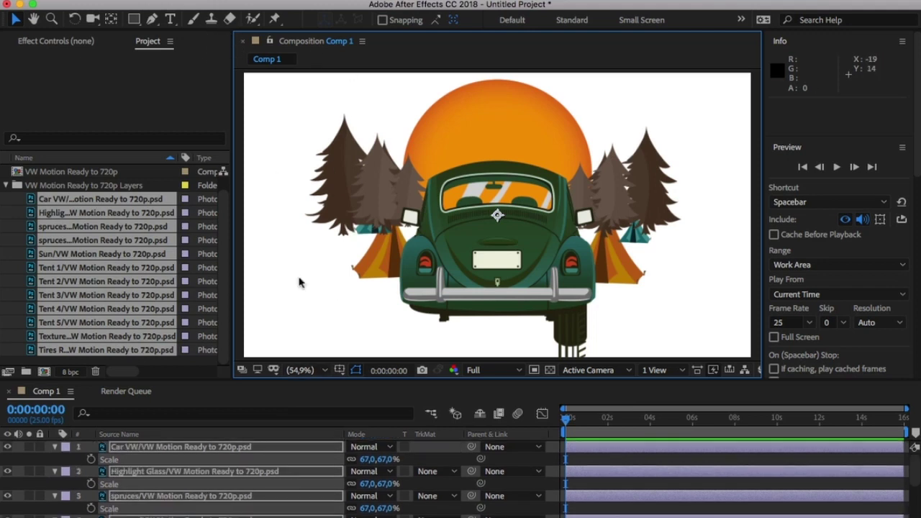
click(58, 450)
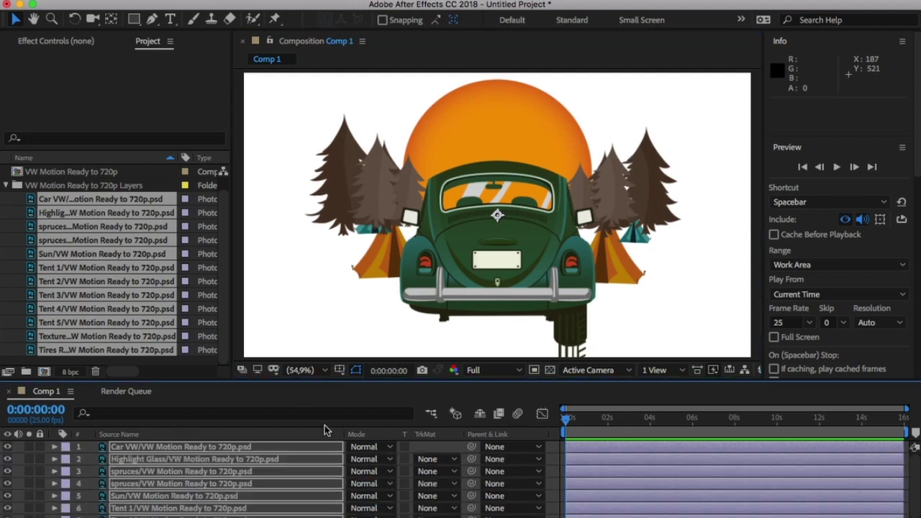
Set Comp 1's background color to near-black (010000) and turn on the transparency grid in the viewer.
click(222, 7)
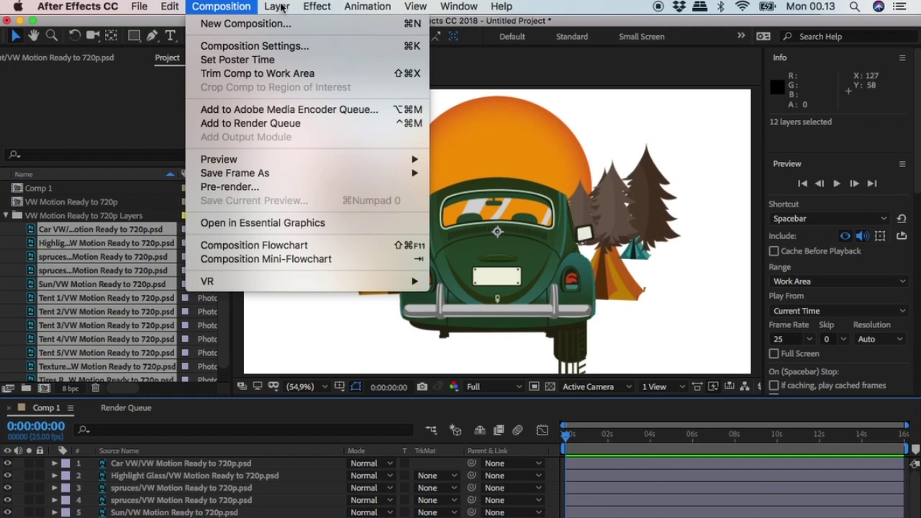
mouse_move(279, 7)
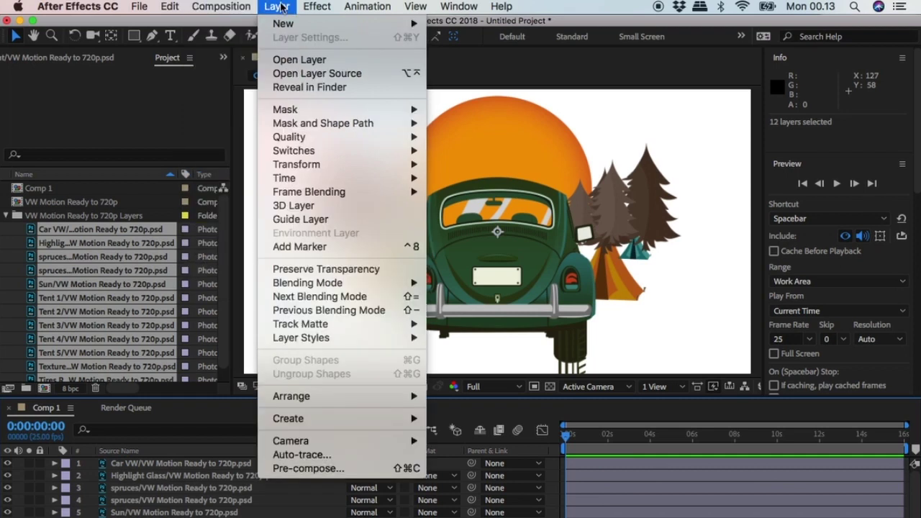
mouse_move(247, 13)
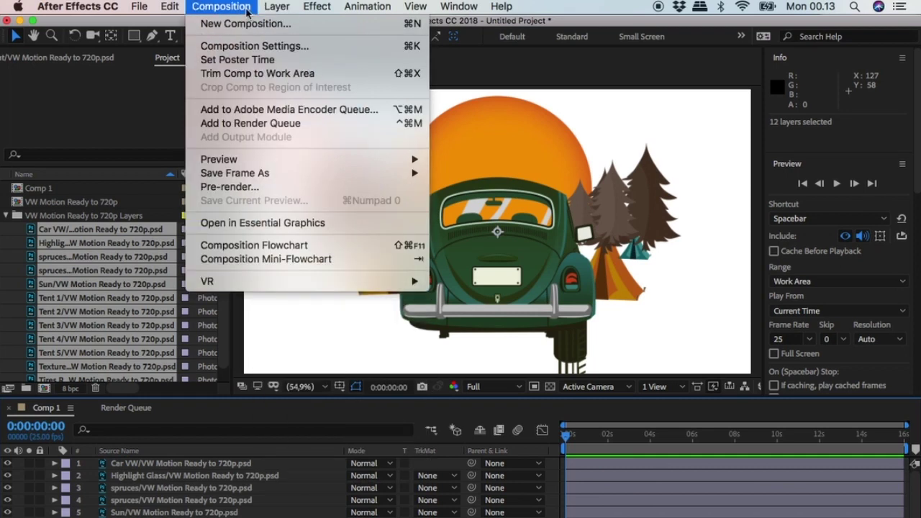
click(255, 47)
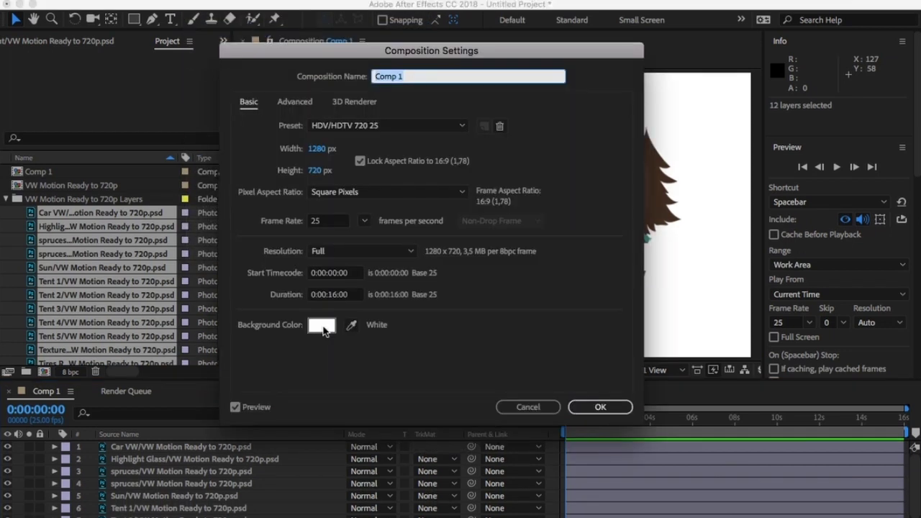
click(321, 325)
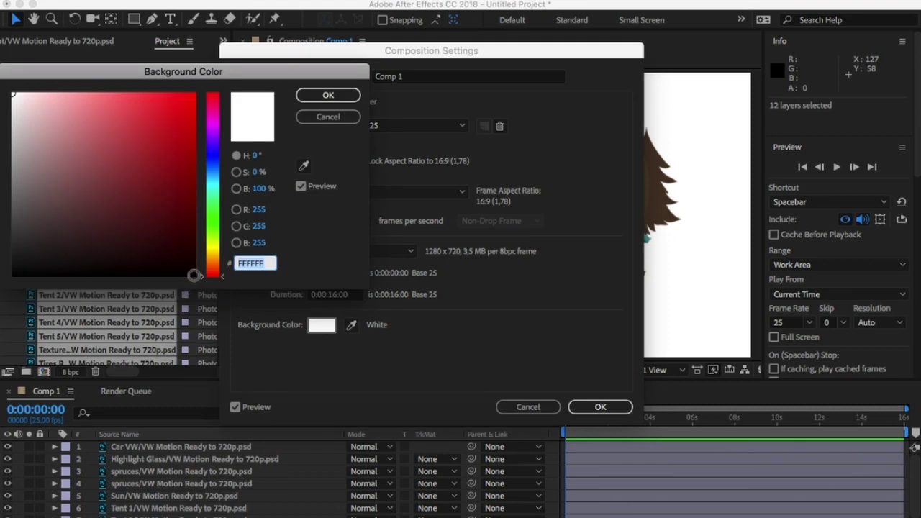
click(193, 275)
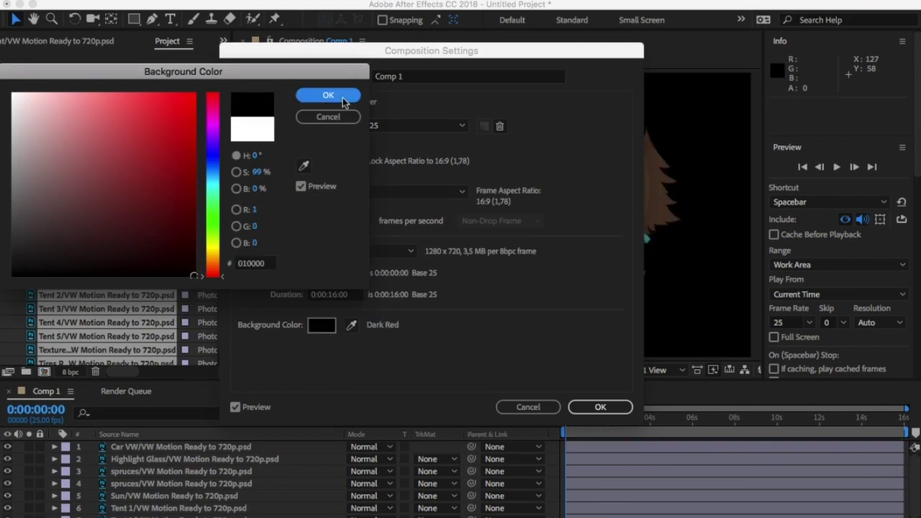
click(344, 101)
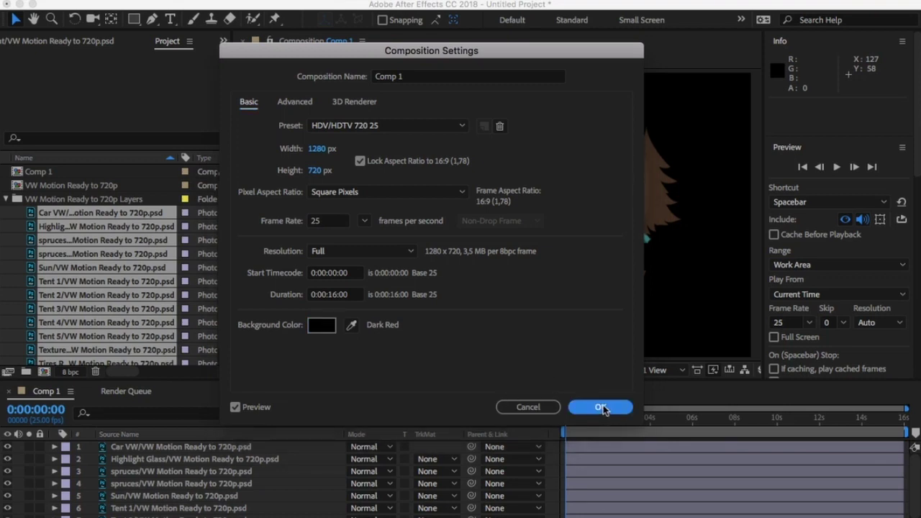
click(601, 407)
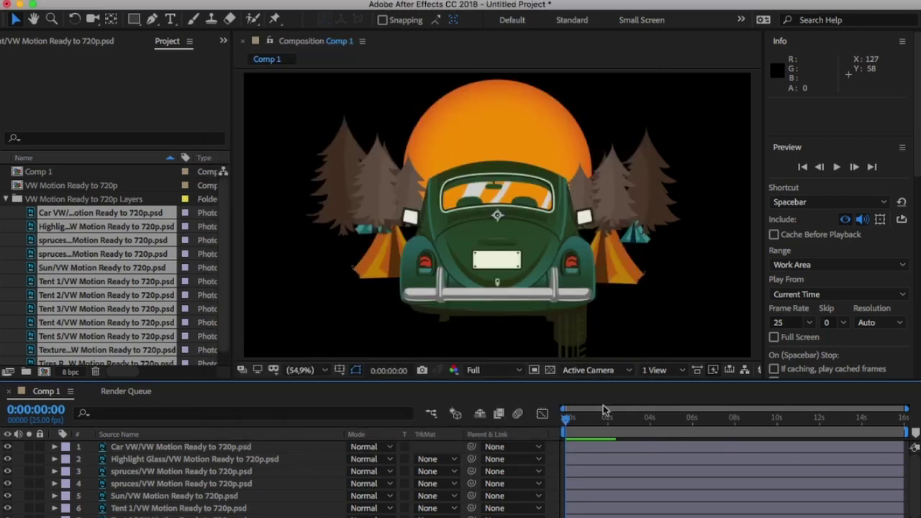
click(550, 370)
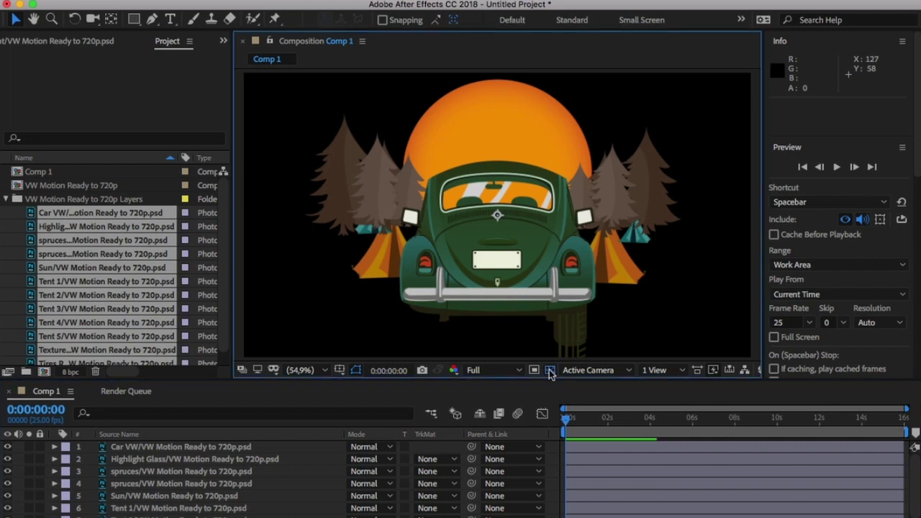
click(550, 371)
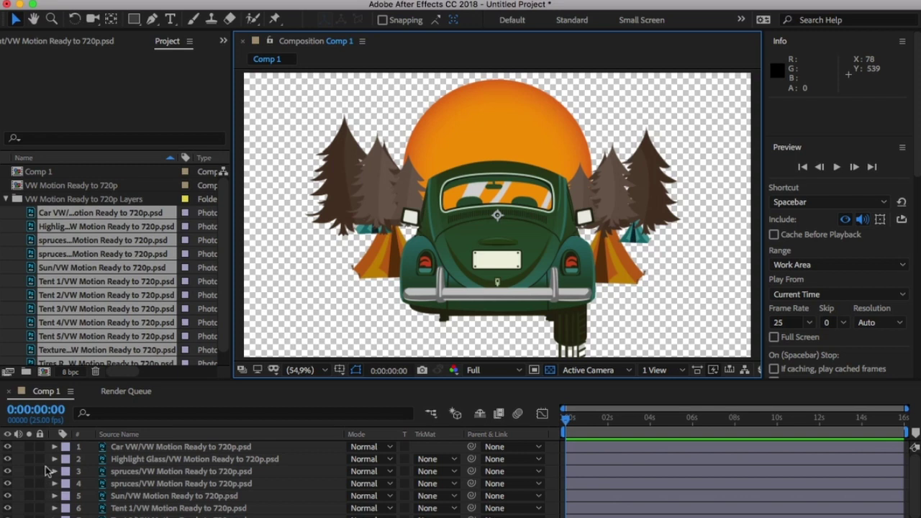
Solo the Texture Tires Right copy layer so that only the tire tread is shown.
scroll(162, 493, down, 3)
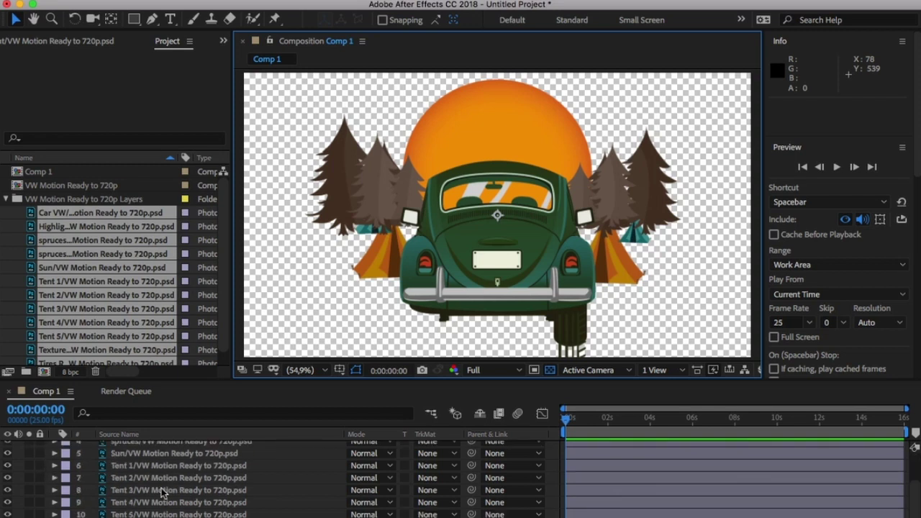
scroll(216, 490, down, 1)
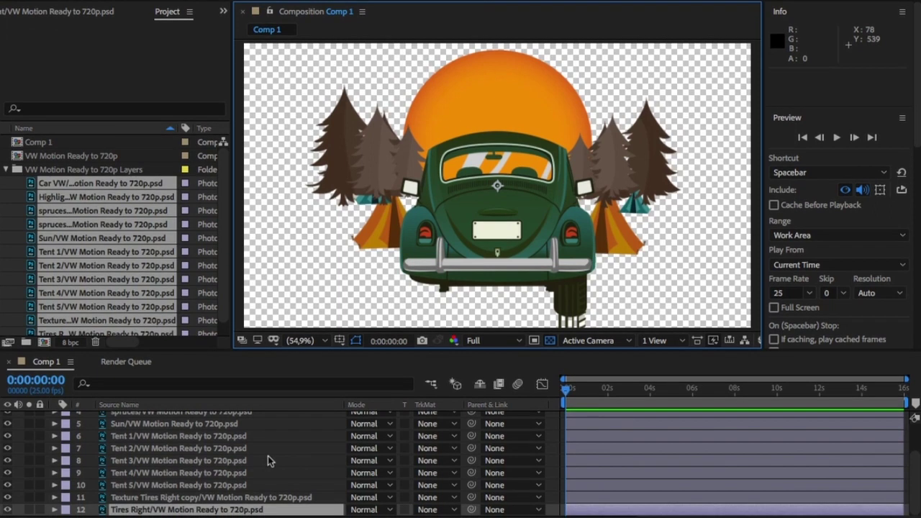
scroll(270, 461, up, 2)
scroll(270, 461, down, 2)
click(29, 498)
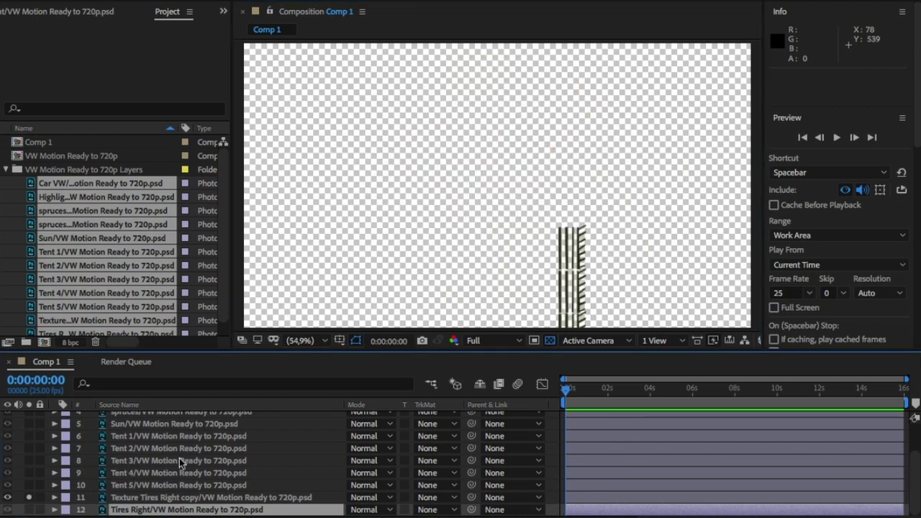
Solo the Tires Right layer along with the tread texture and show the tire at 100% magnification.
click(29, 510)
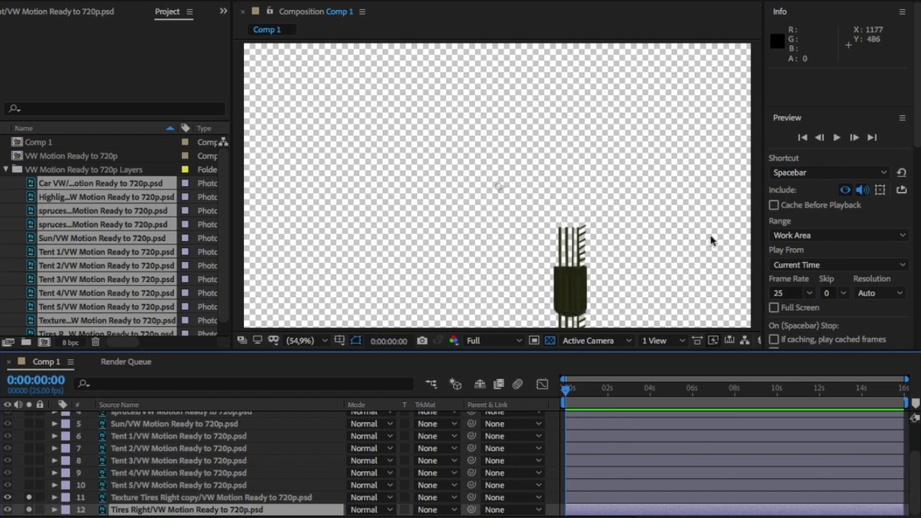
click(325, 342)
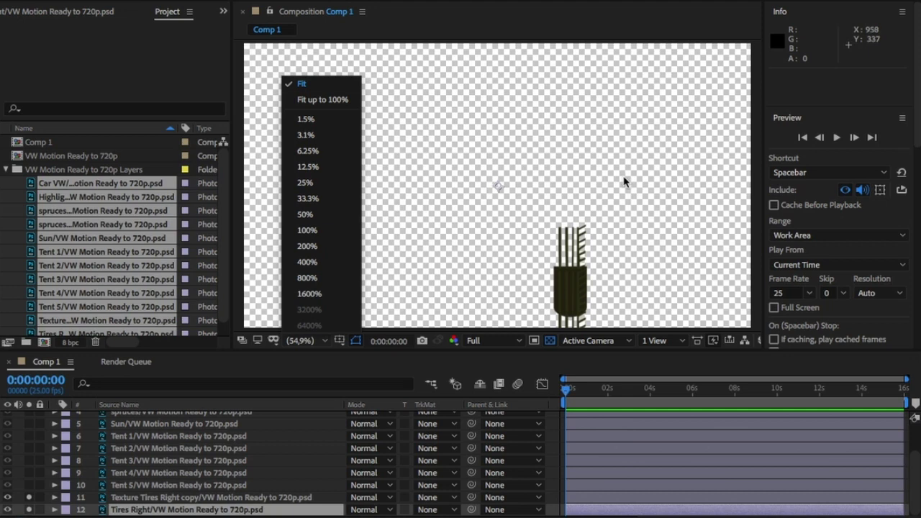
click(621, 154)
key(comma)
key(comma)
key(comma)
key(period)
key(period)
key(period)
key(period)
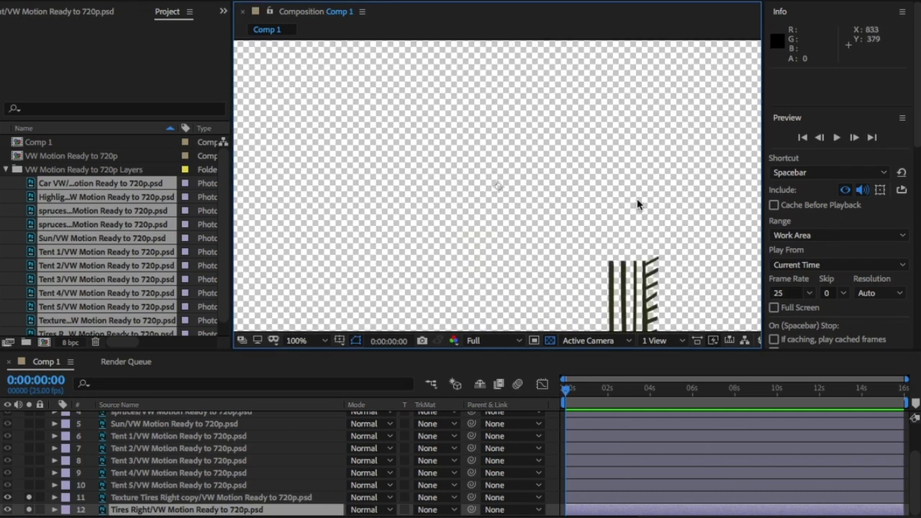
drag(640, 203, 551, 138)
mouse_move(647, 237)
mouse_down()
mouse_move(598, 181)
mouse_move(599, 117)
mouse_move(545, 154)
mouse_move(509, 161)
mouse_up()
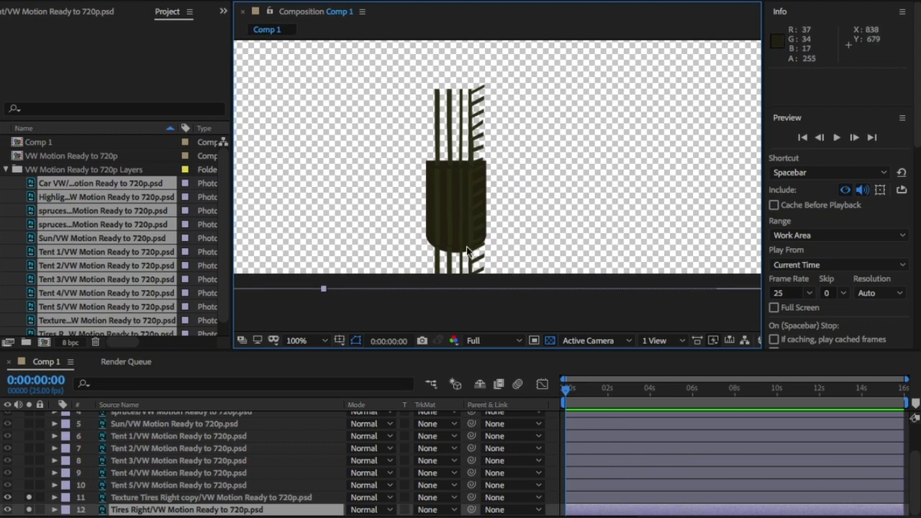
Set Comp 1's duration to 10 seconds (0:00:10:00) in the composition settings.
click(278, 498)
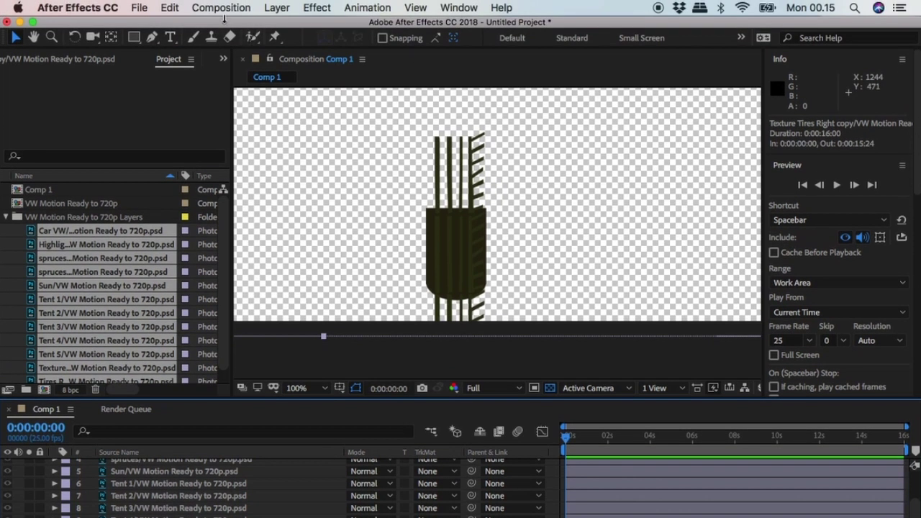
click(221, 9)
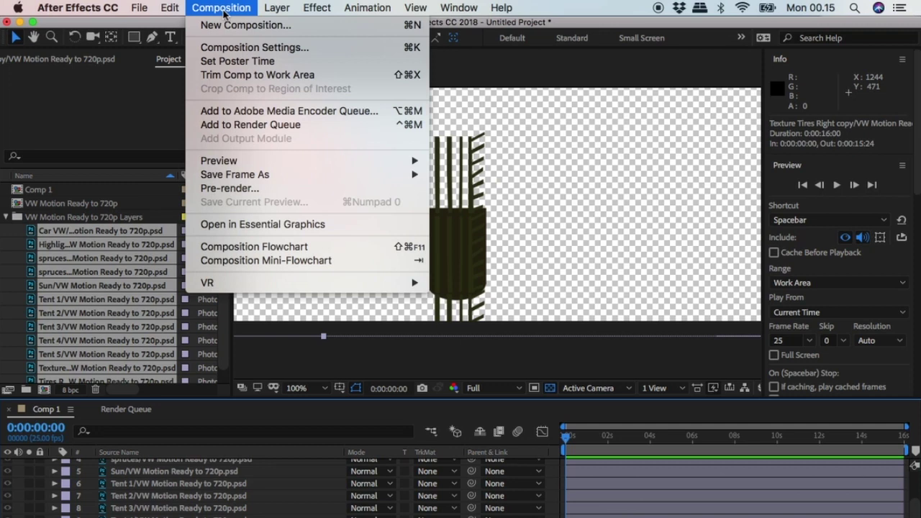
click(237, 47)
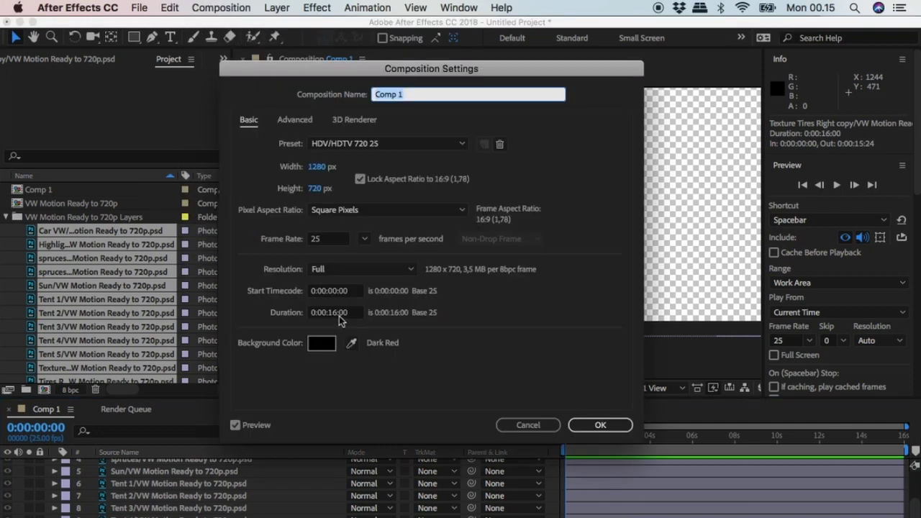
click(334, 314)
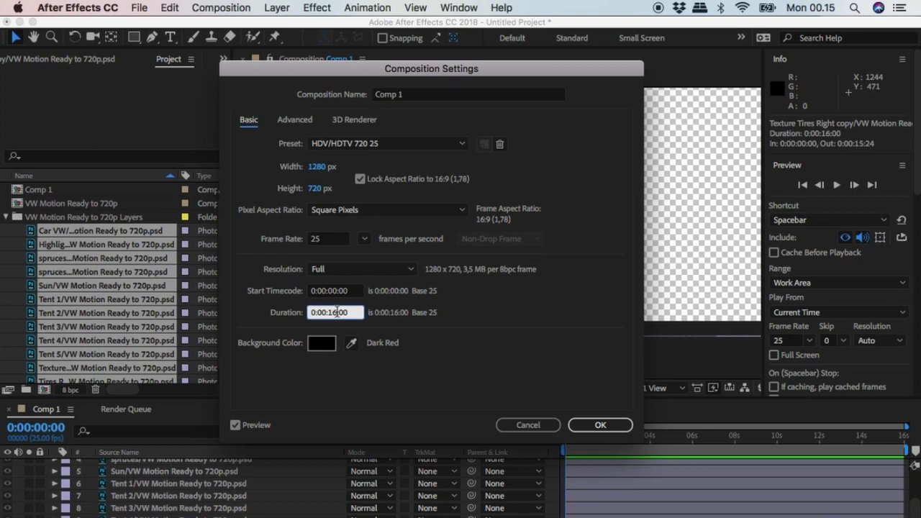
key(BackSpace)
text(0)
click(596, 426)
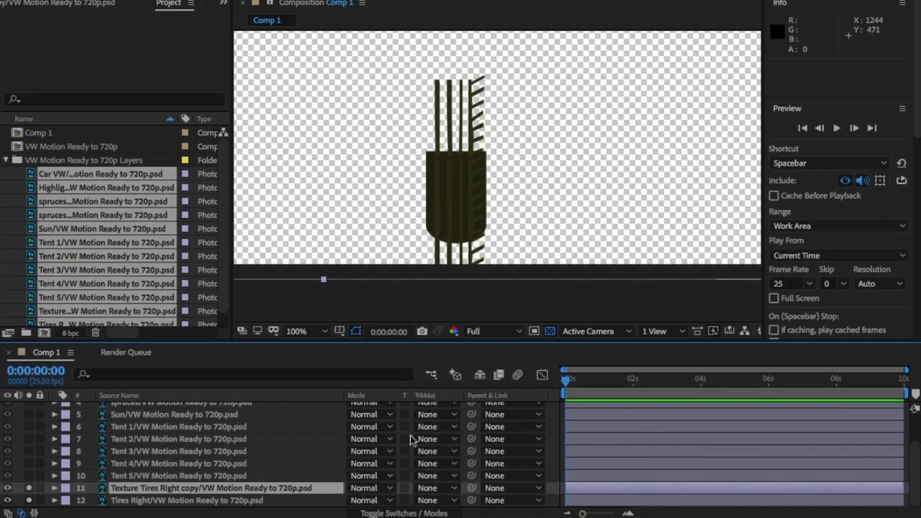
Pre-compose the Texture Tires Right copy and Tires Right layers into a new composition named Motion Tires Right.
shift+click(286, 502)
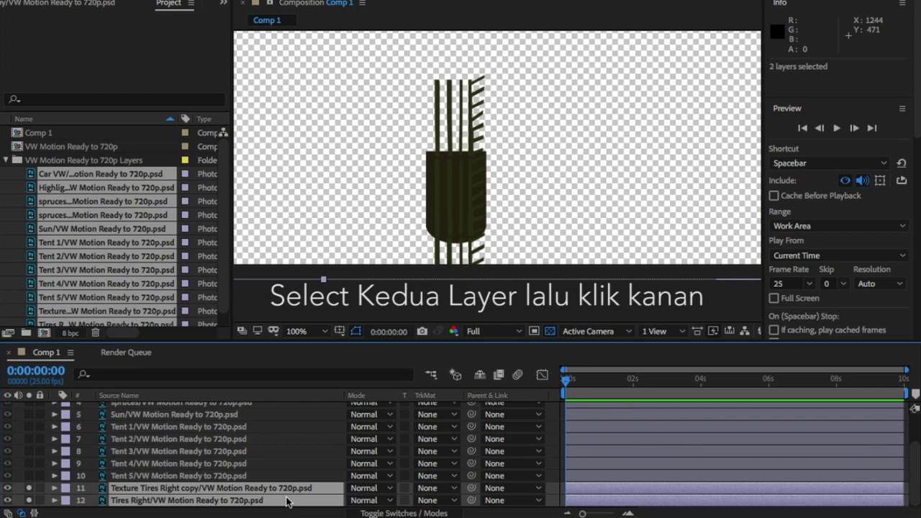
right_click(287, 501)
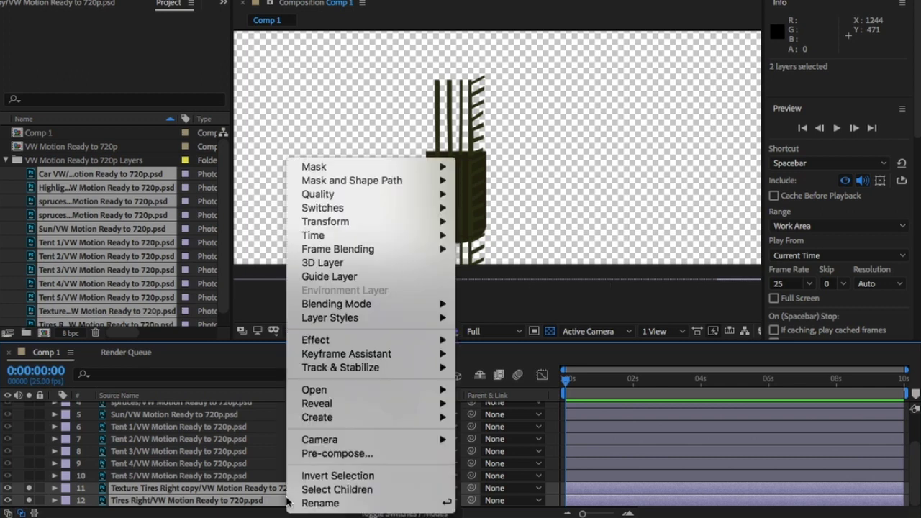
click(325, 454)
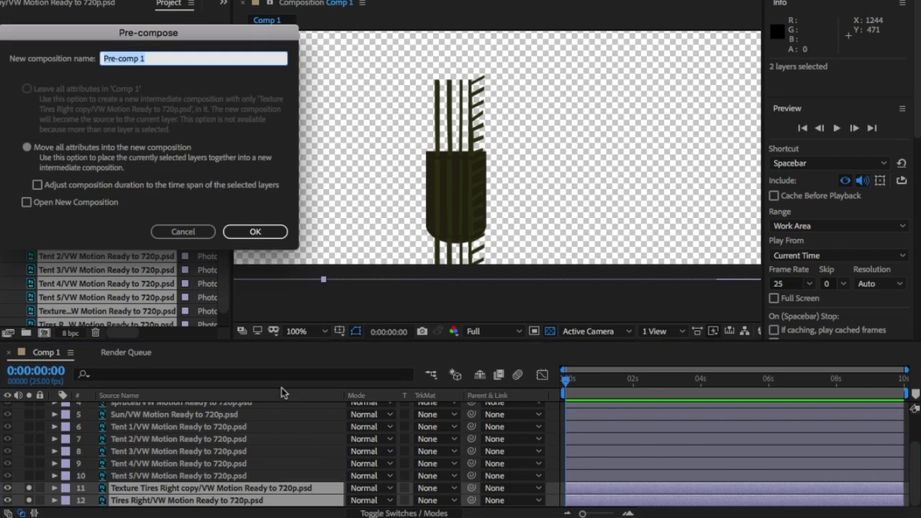
text(Motion Tires Right)
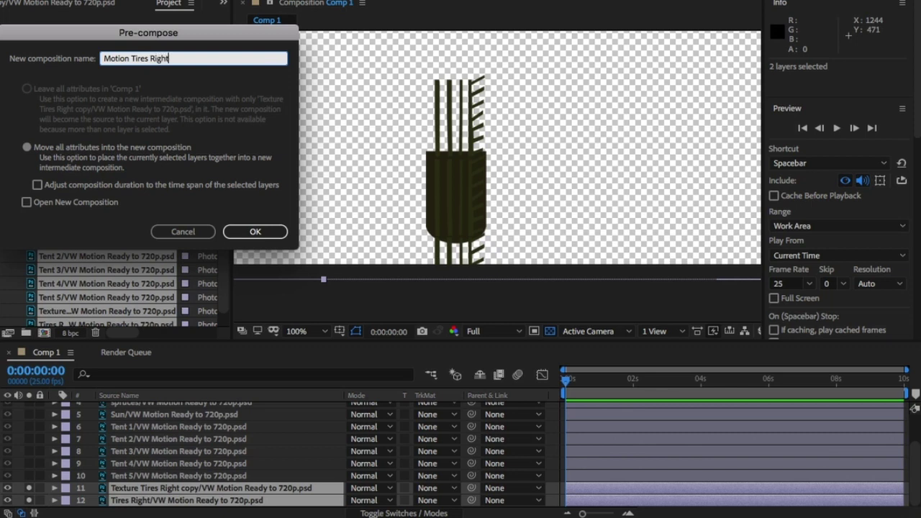
key(Return)
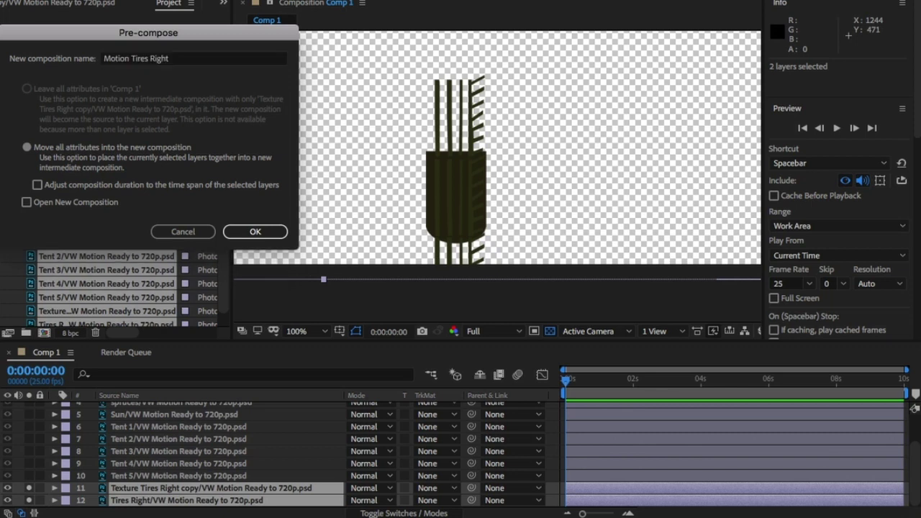
click(249, 231)
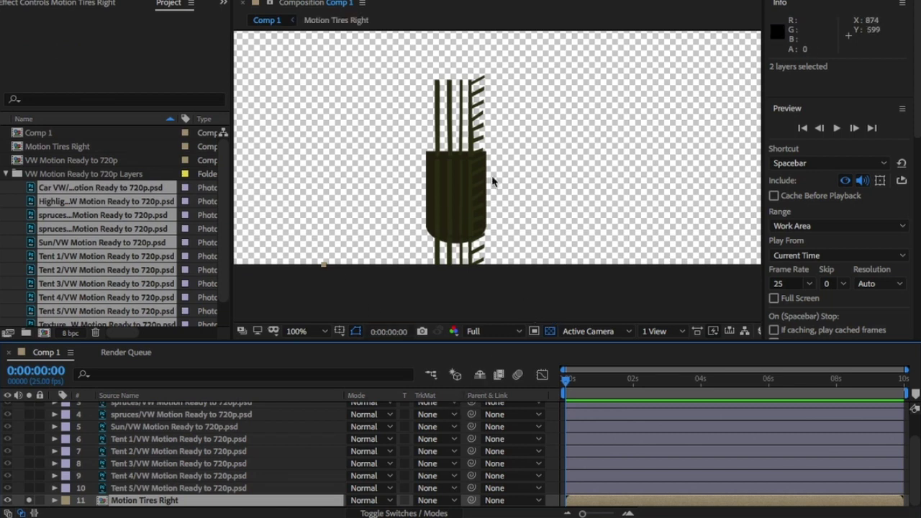
Open the Motion Tires Right composition and reveal the Position property of the Texture Tires Right copy layer.
click(103, 504)
double_click(103, 504)
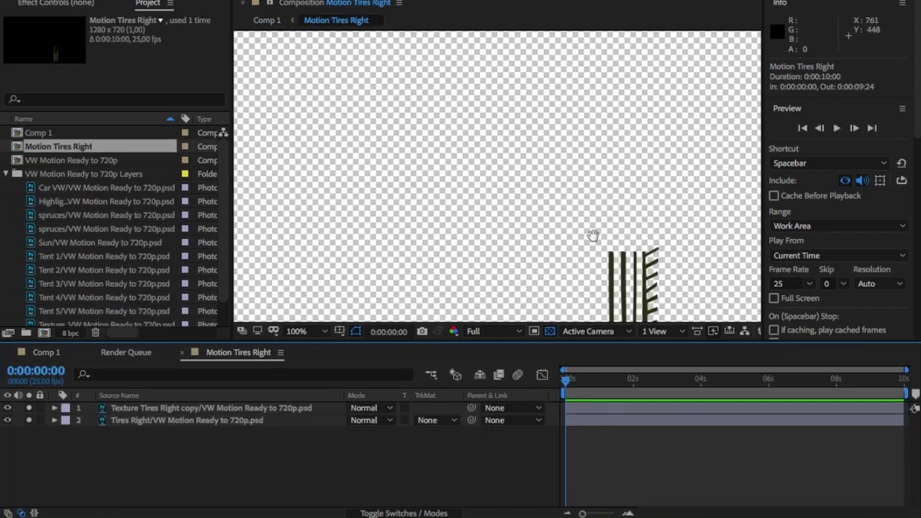
drag(614, 235, 445, 81)
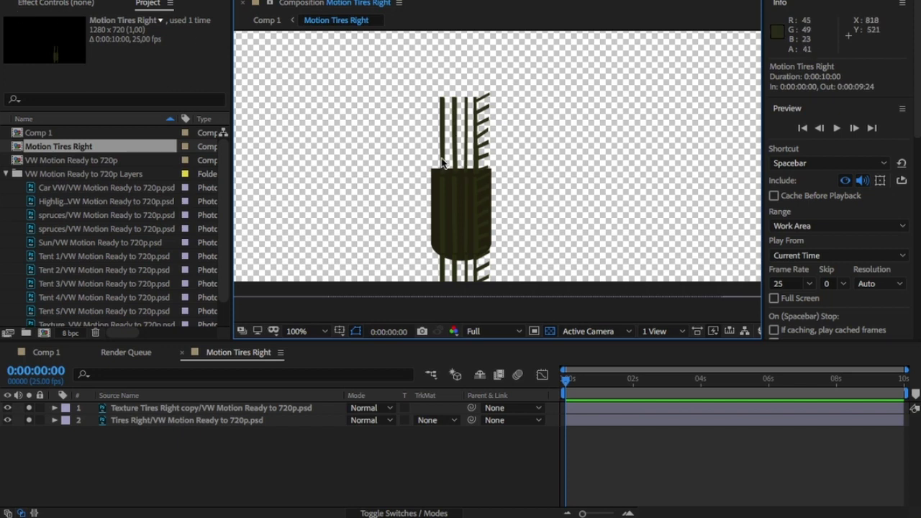
click(153, 409)
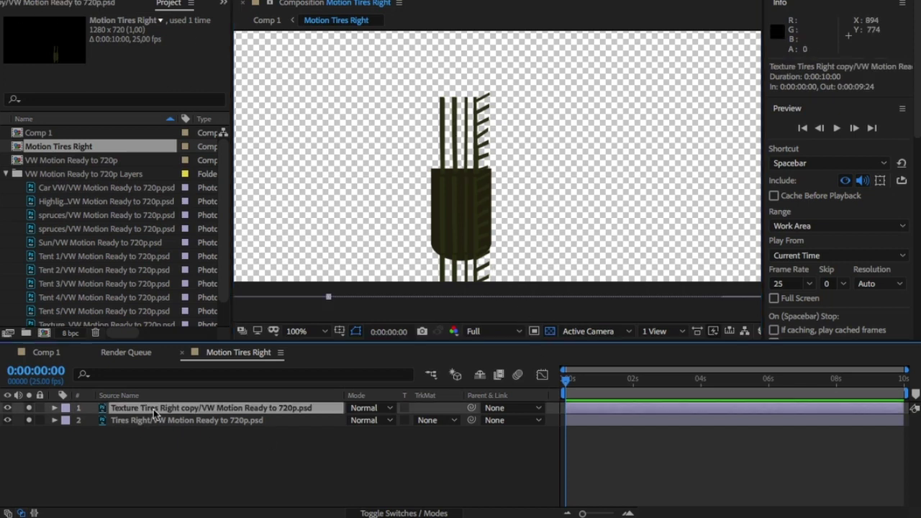
key(p)
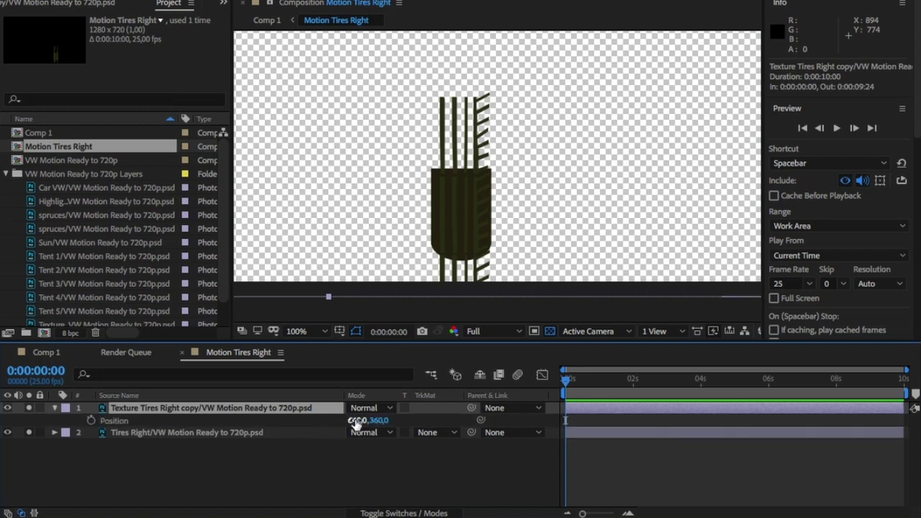
Lower the Texture Tires Right copy layer to Position 640, 470 so the tread no longer extends above the tire.
drag(362, 421, 439, 429)
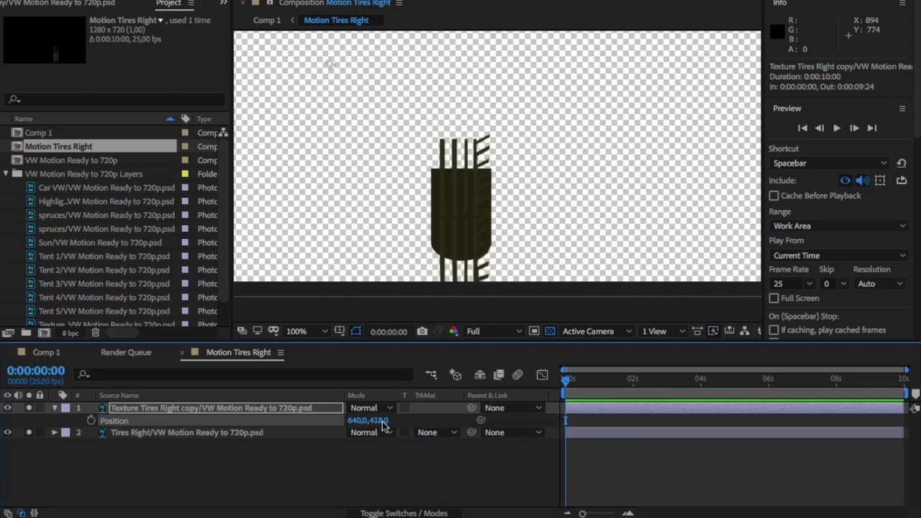
drag(400, 420, 401, 424)
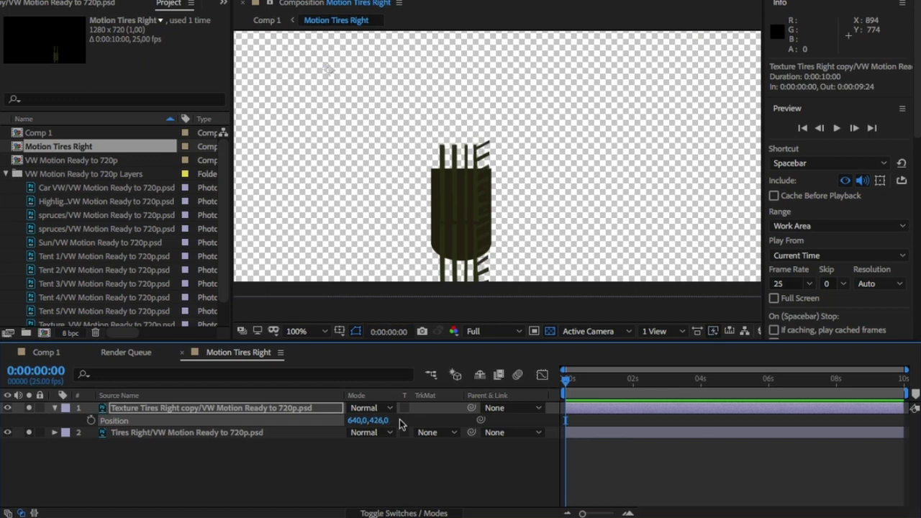
click(396, 421)
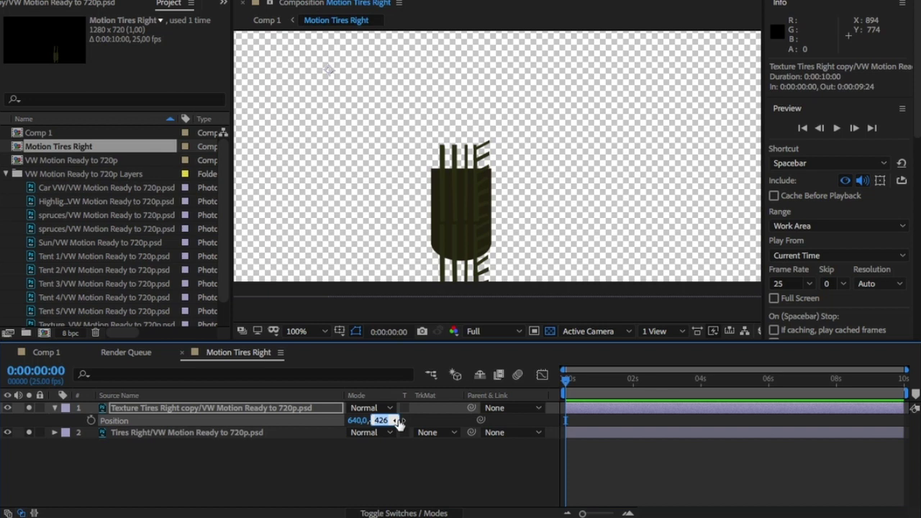
text(430)
key(Return)
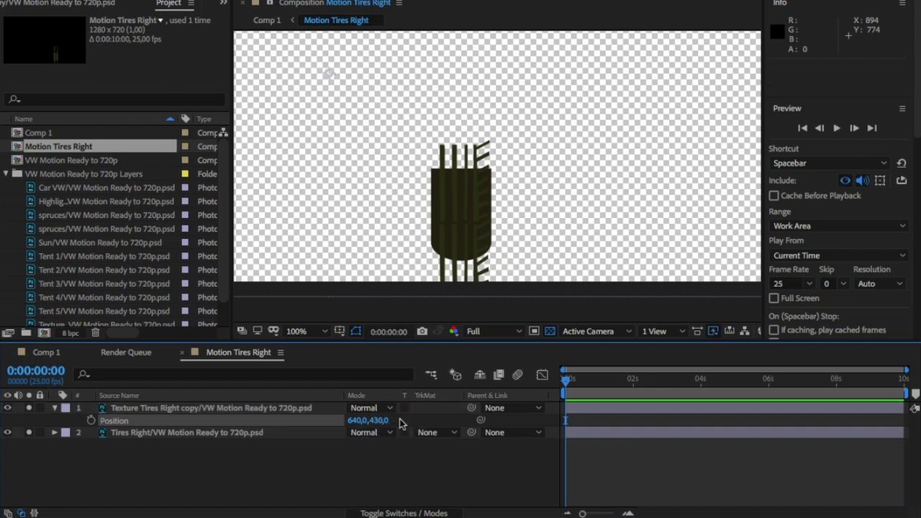
click(401, 424)
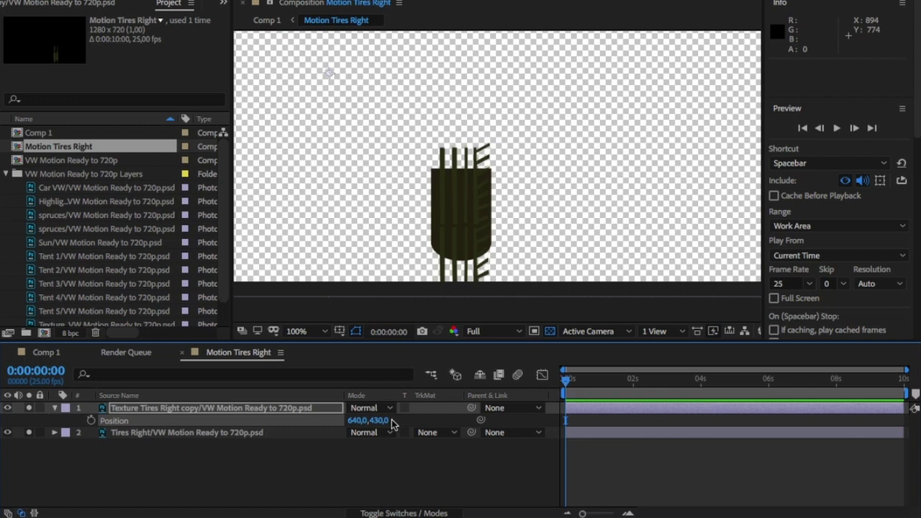
drag(394, 426, 411, 425)
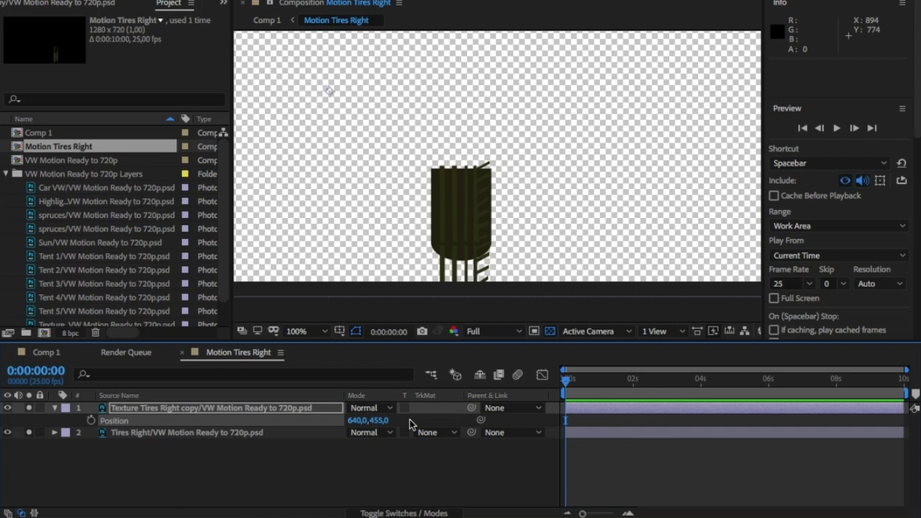
mouse_move(391, 424)
mouse_down()
mouse_move(411, 419)
mouse_move(369, 423)
mouse_move(380, 417)
mouse_up()
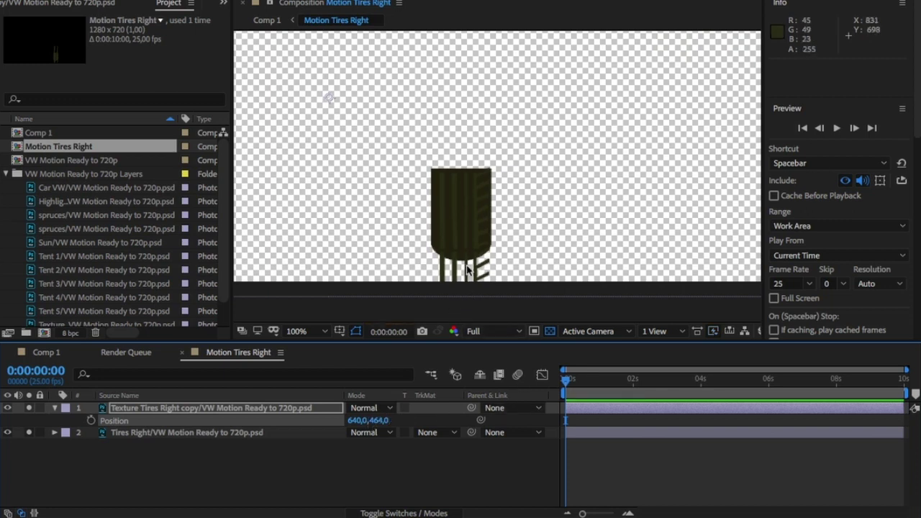
click(380, 420)
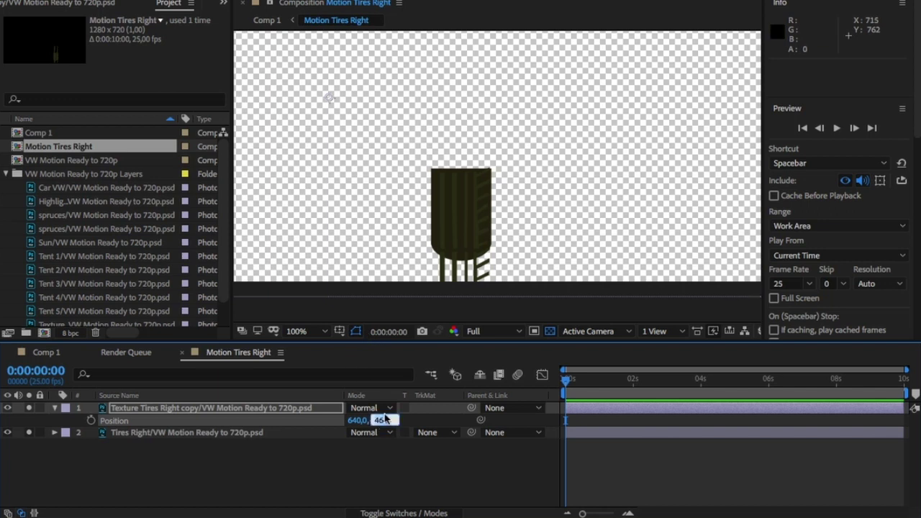
text(470)
key(Return)
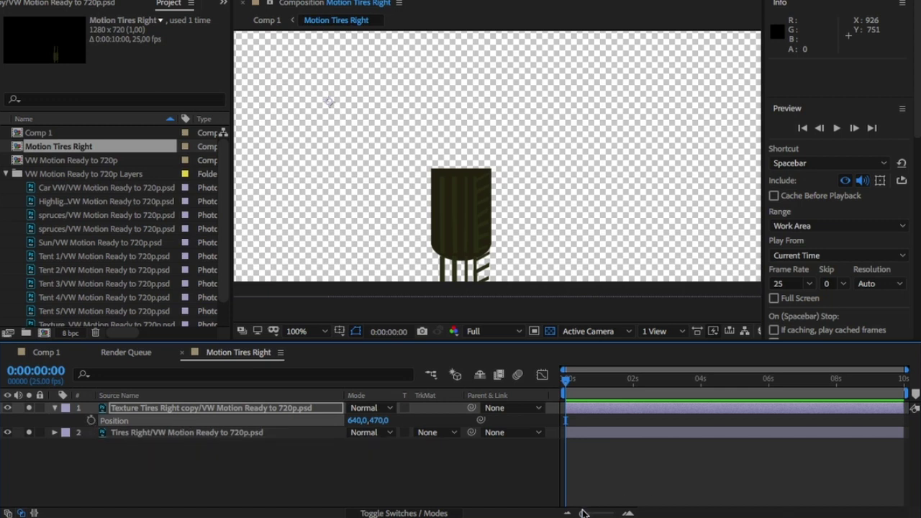
Keyframe the tread texture's Position at 0 seconds with its current value and at 1 second with 640, 297.
drag(583, 514, 600, 513)
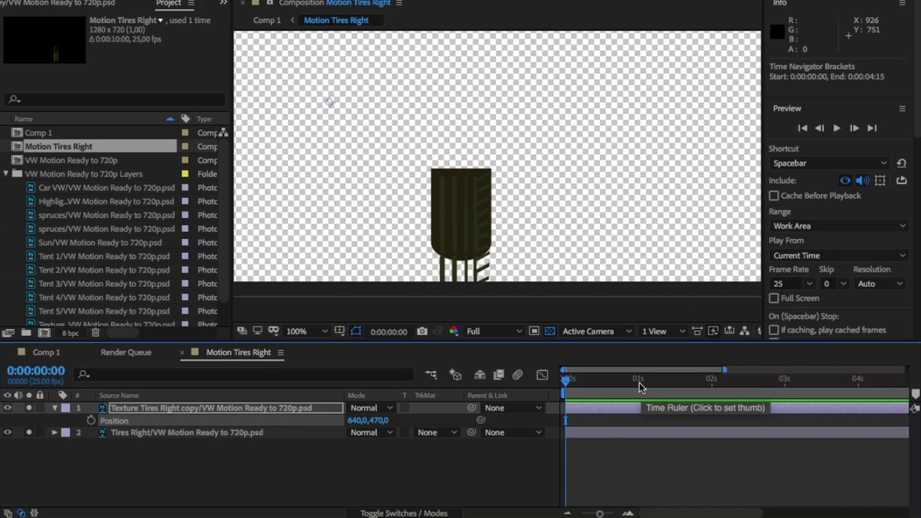
click(91, 421)
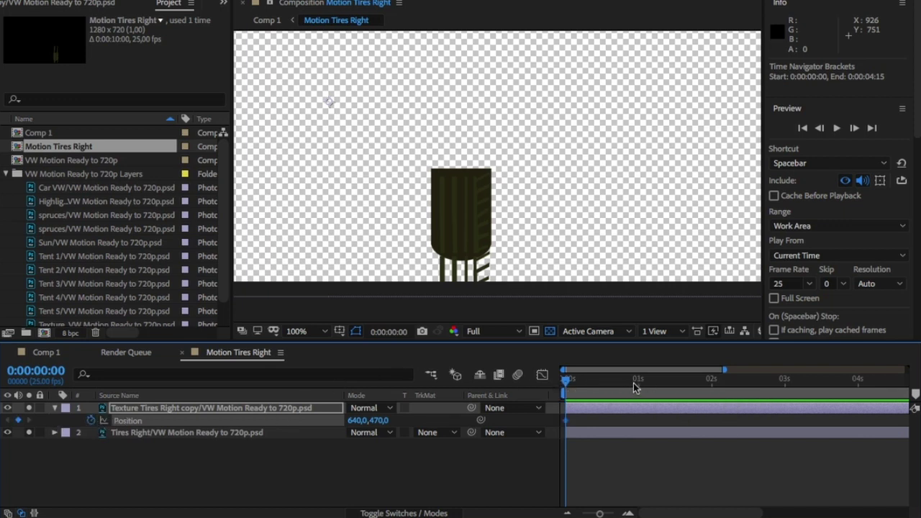
click(639, 382)
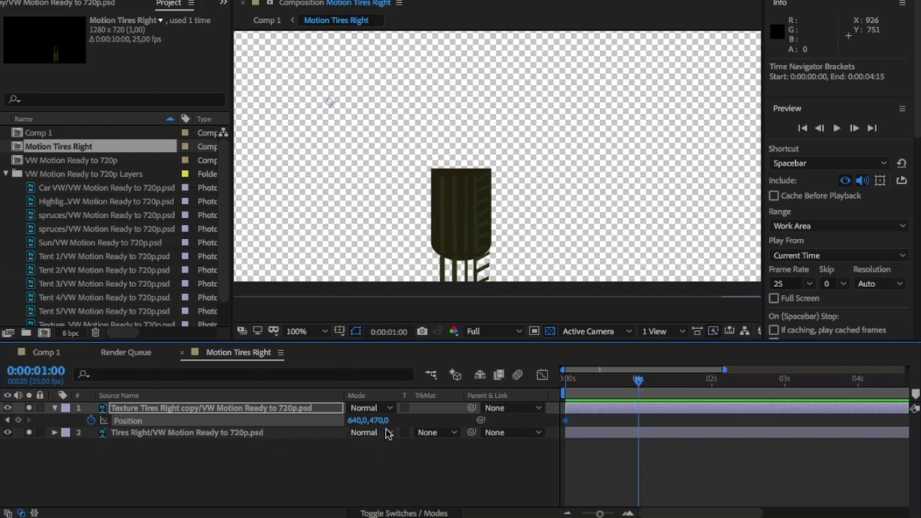
drag(385, 426, 282, 395)
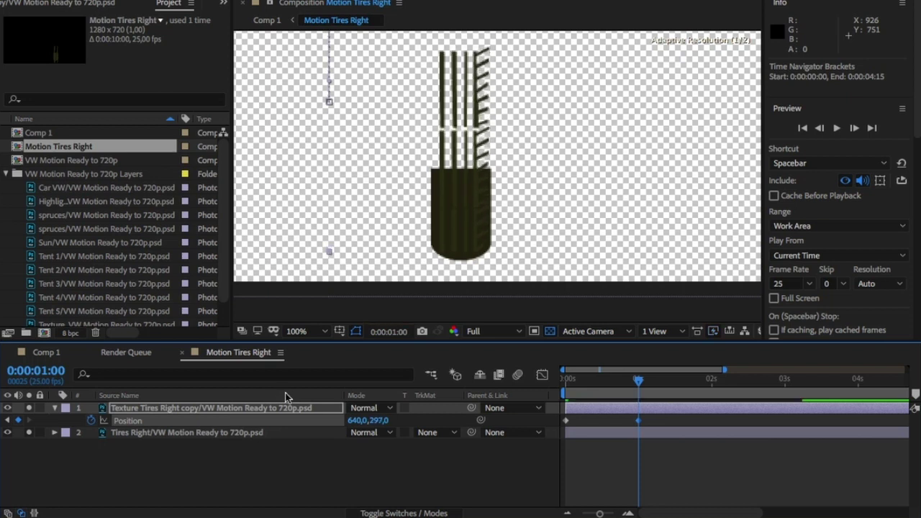
Preview the tread animation from the start of the Motion Tires Right composition.
drag(600, 381, 554, 389)
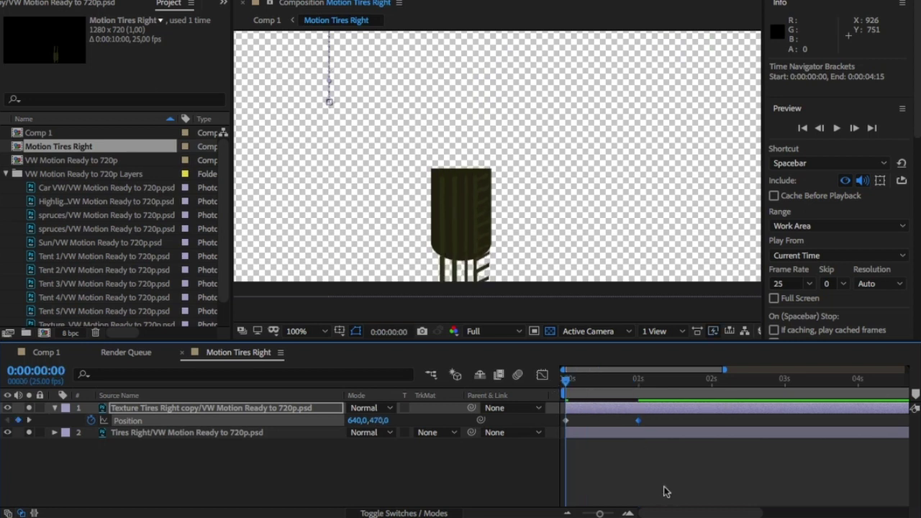
key(space)
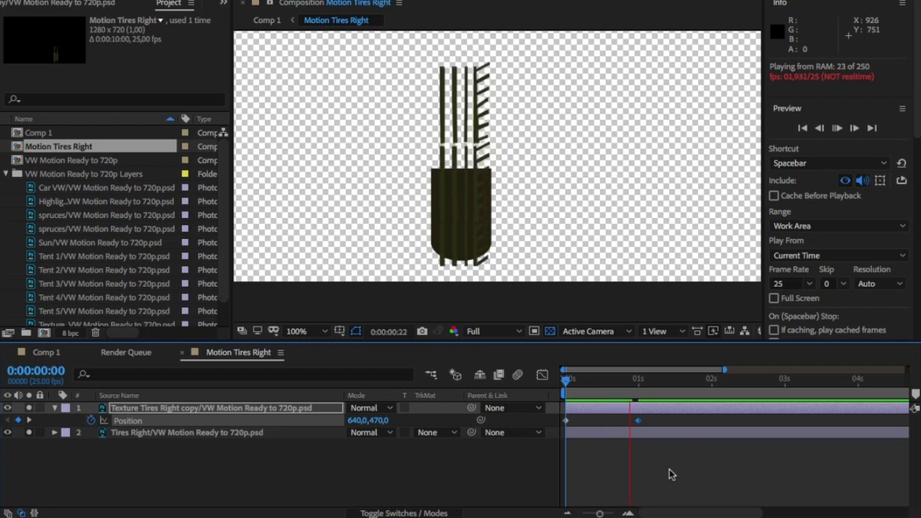
click(569, 382)
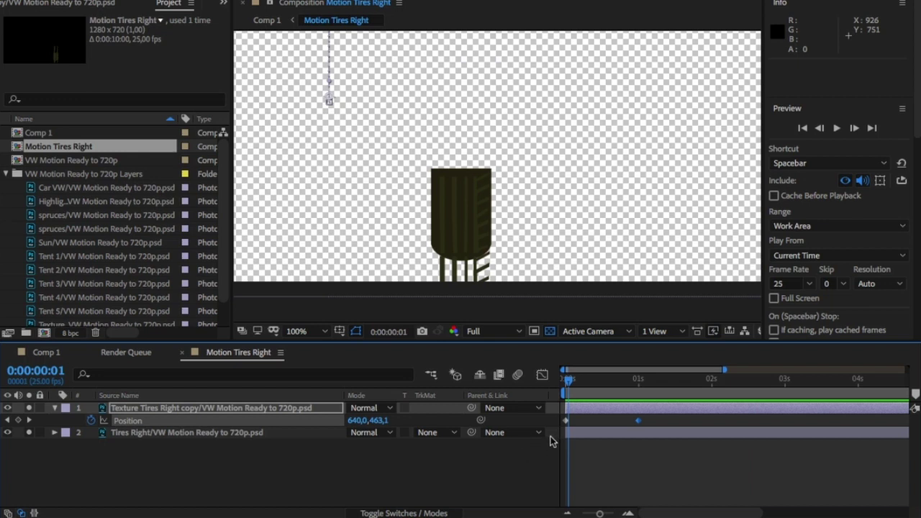
Draw a closed pen mask on the Texture Tires Right copy layer at 0 seconds, following just inside the tire's outline with its rounded bottom.
drag(600, 513, 610, 513)
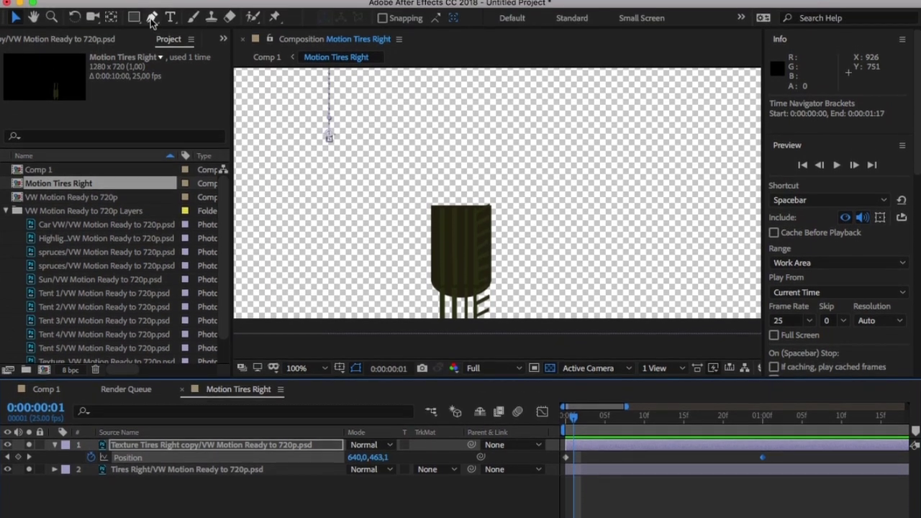
key(comma)
key(period)
key(period)
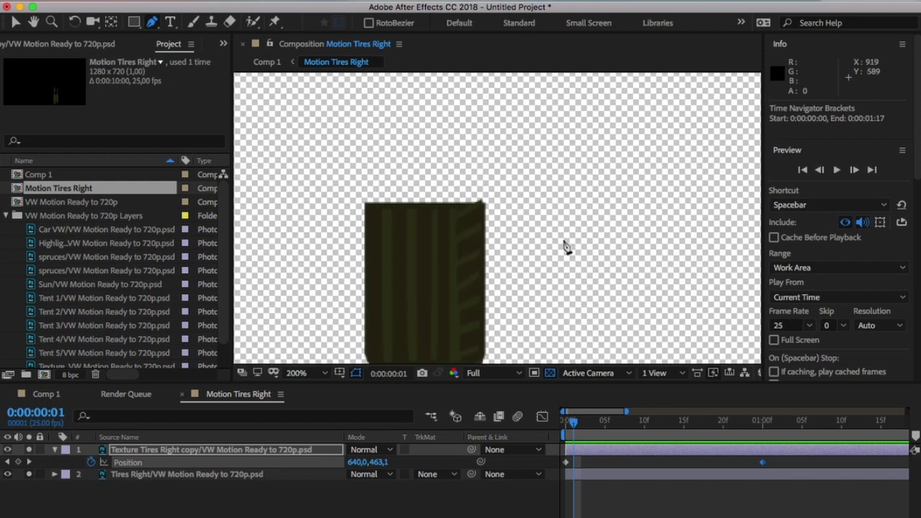
key(space)
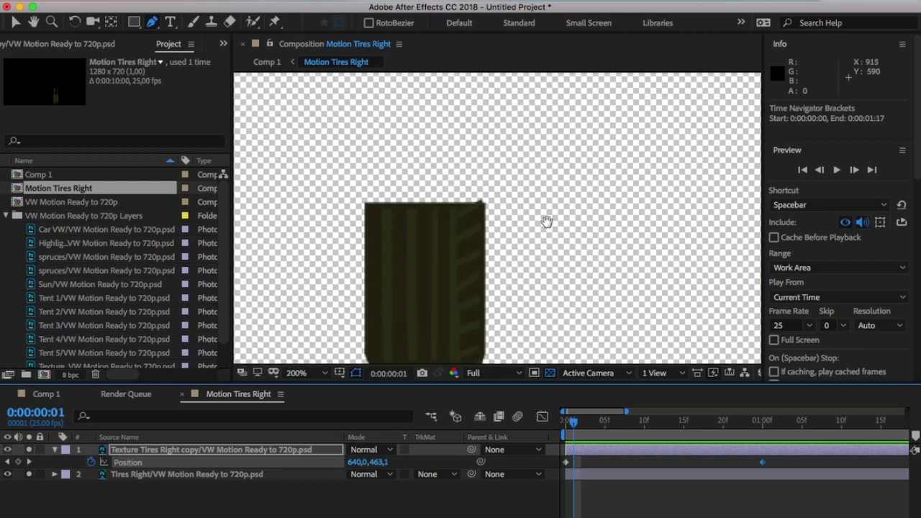
drag(551, 213, 557, 165)
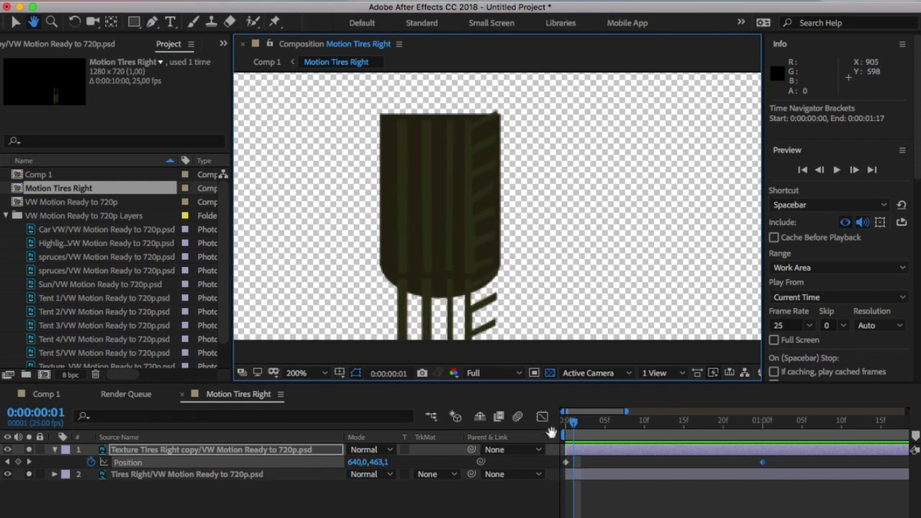
click(564, 426)
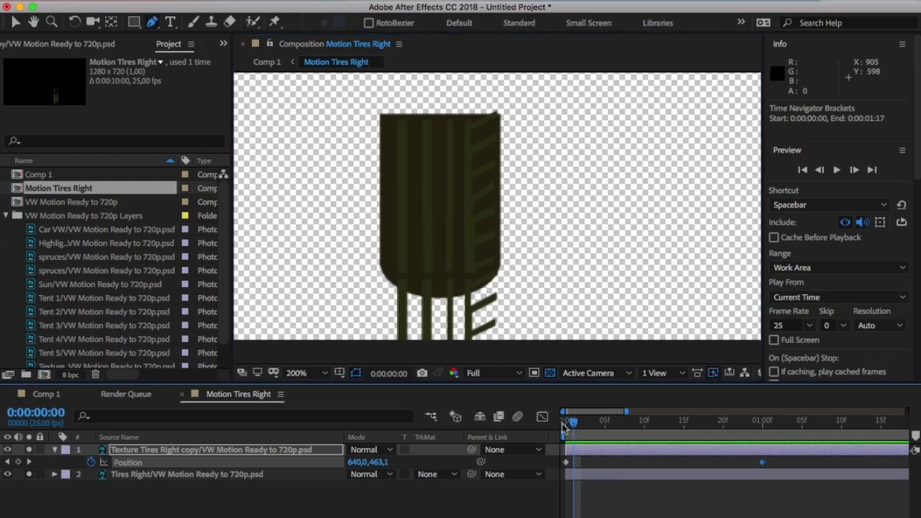
click(388, 128)
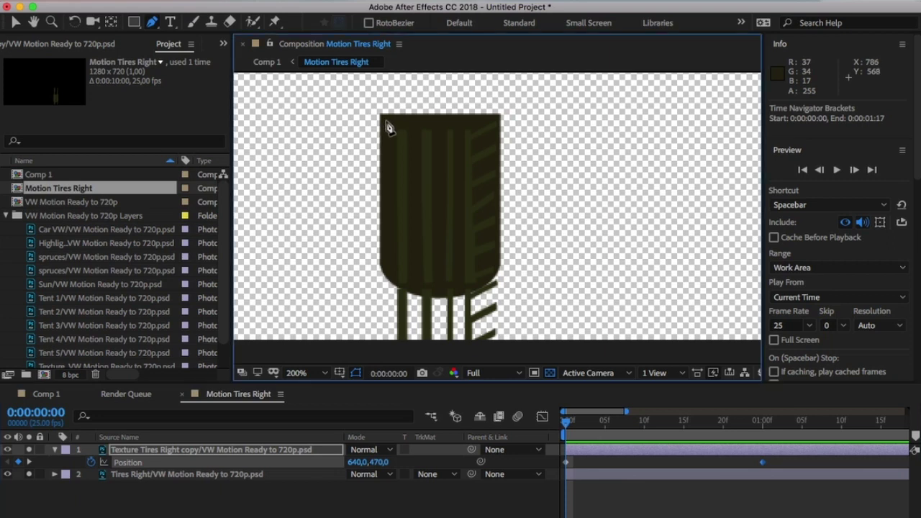
click(385, 121)
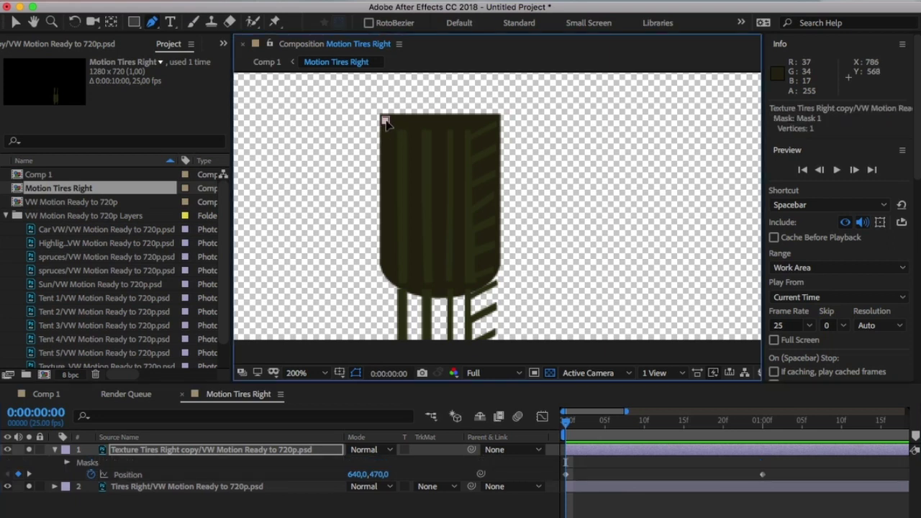
click(499, 119)
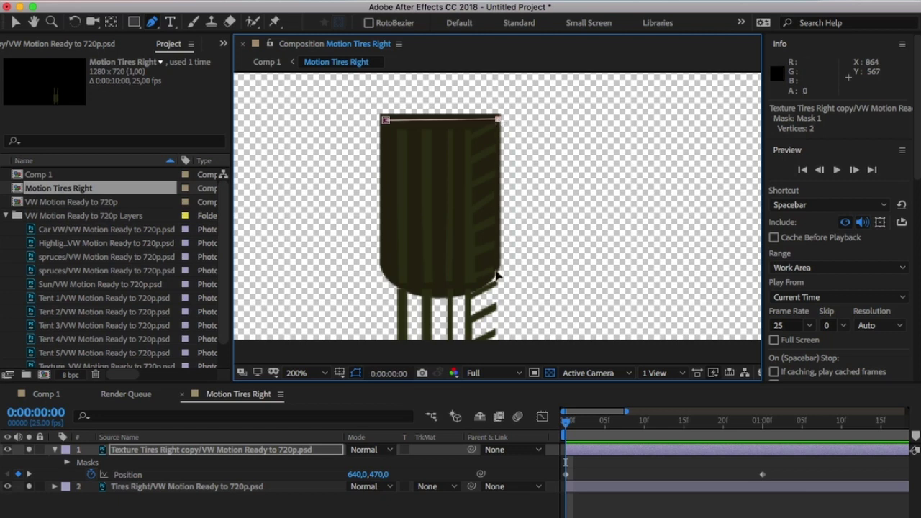
click(497, 266)
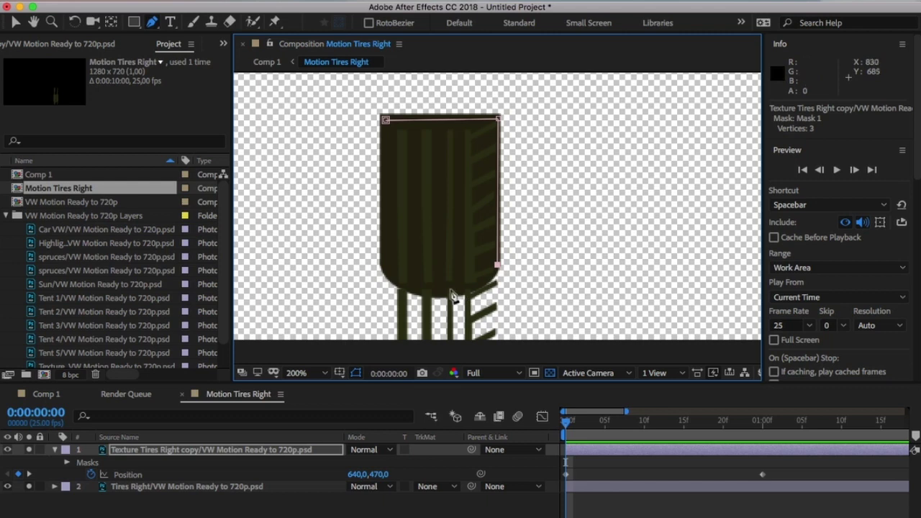
drag(457, 287, 385, 279)
click(390, 241)
click(387, 123)
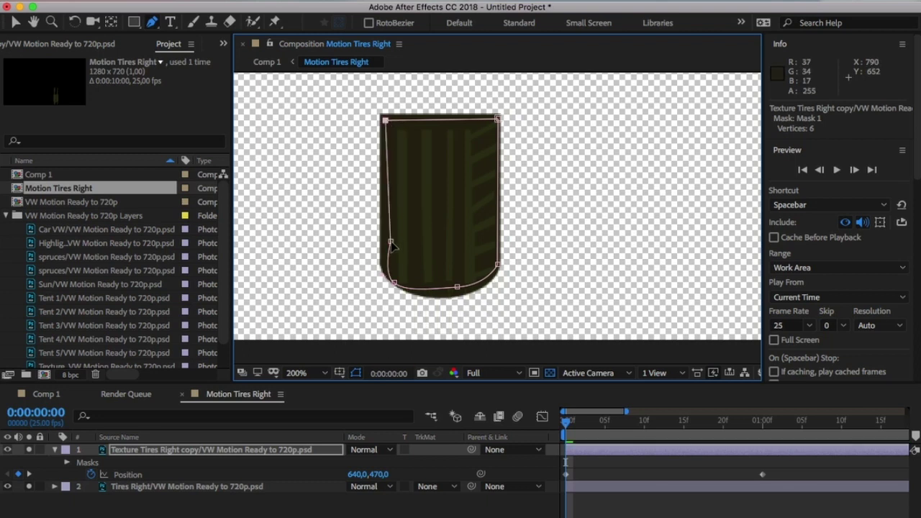
drag(391, 245, 385, 241)
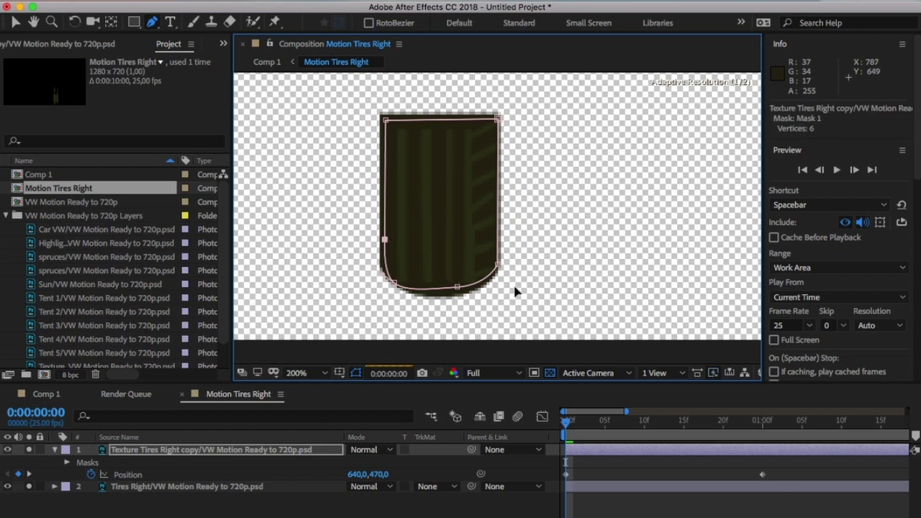
Set a Mask Path keyframe for Mask 1 at 0 seconds.
click(68, 462)
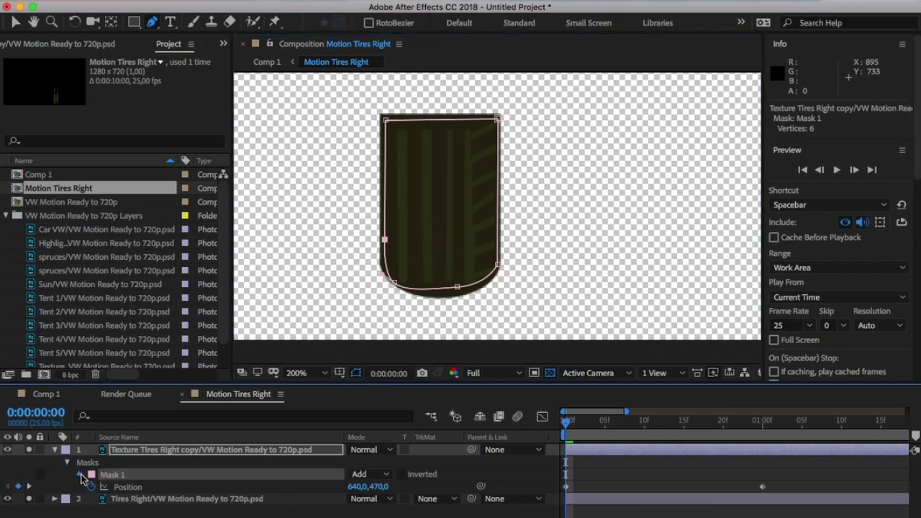
click(80, 474)
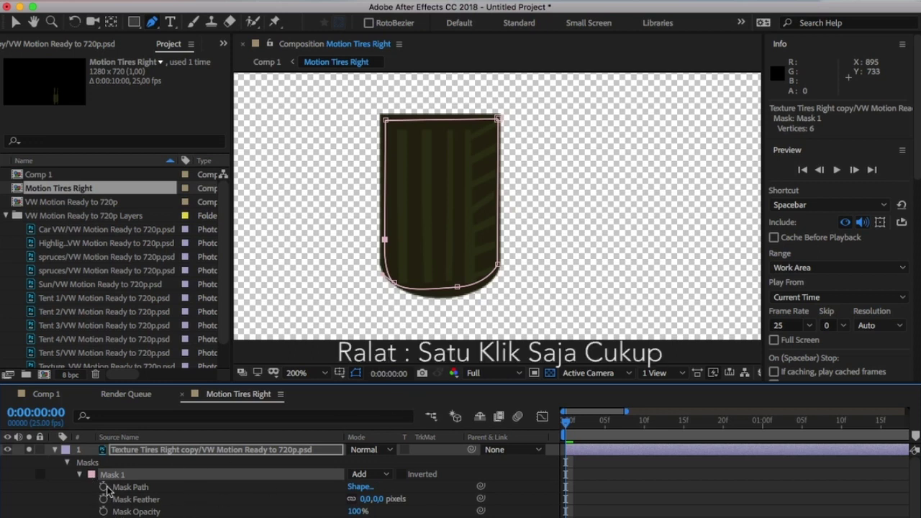
click(104, 488)
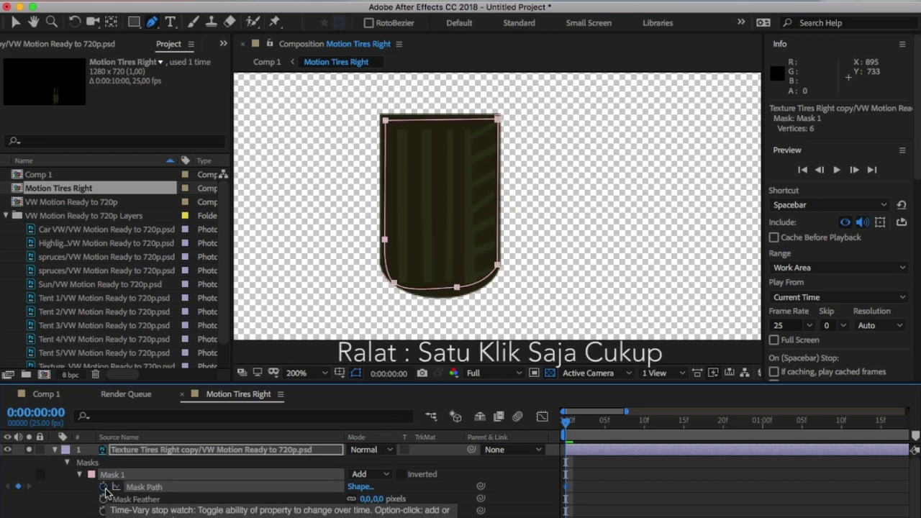
At 1 second, move the whole mask straight down about 255 px so it lies over the tire again, keyframing its path.
drag(733, 425, 763, 426)
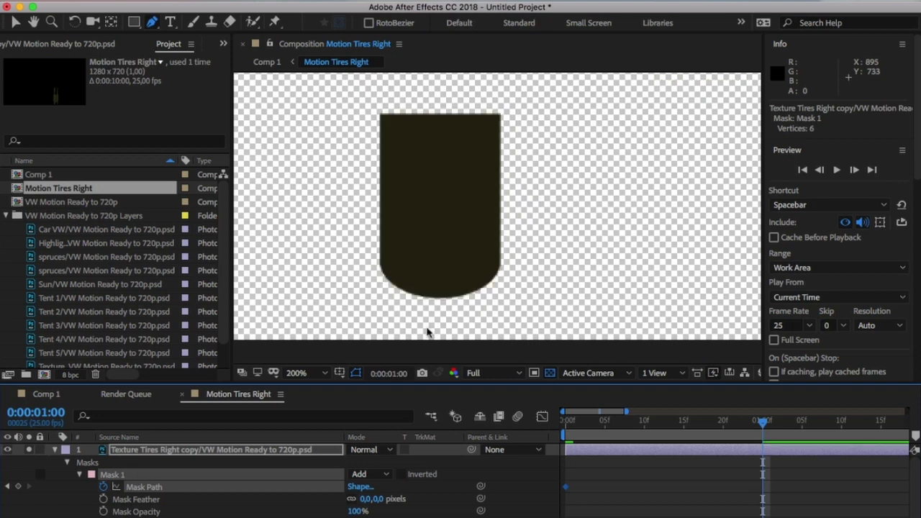
click(325, 373)
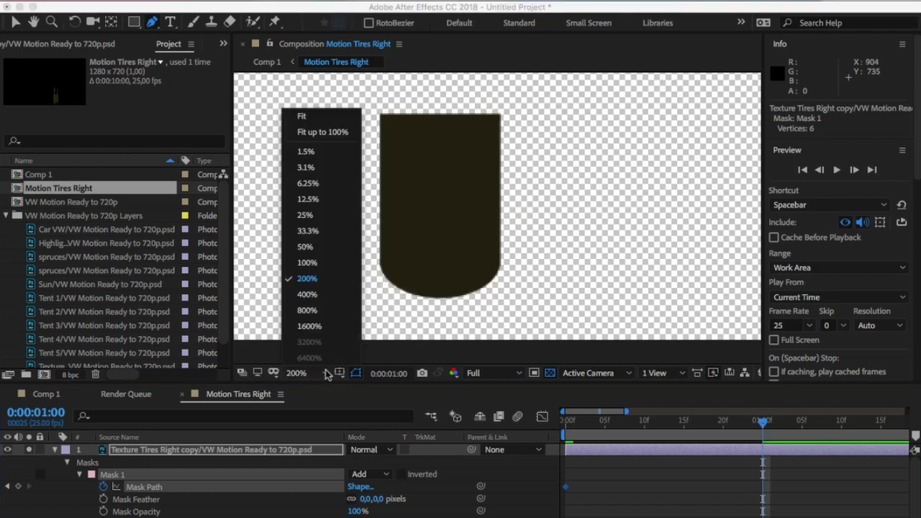
click(308, 262)
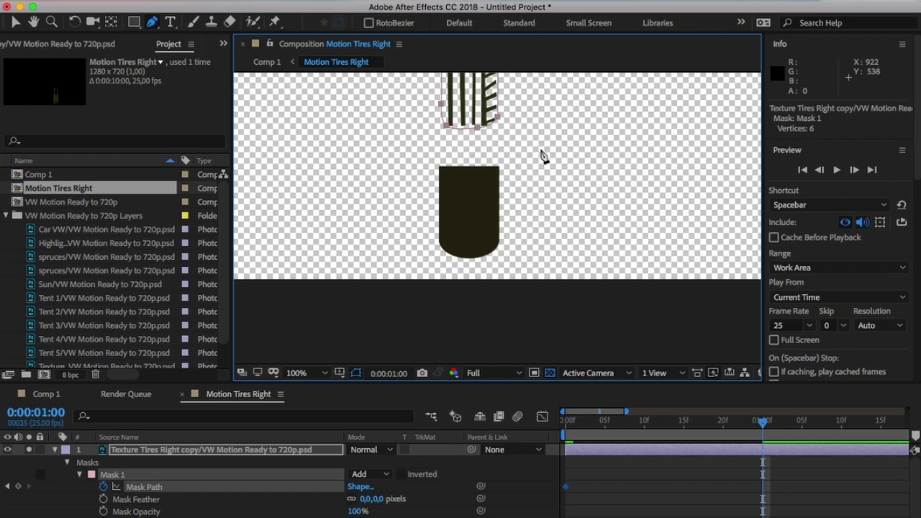
key(h)
drag(543, 144, 538, 189)
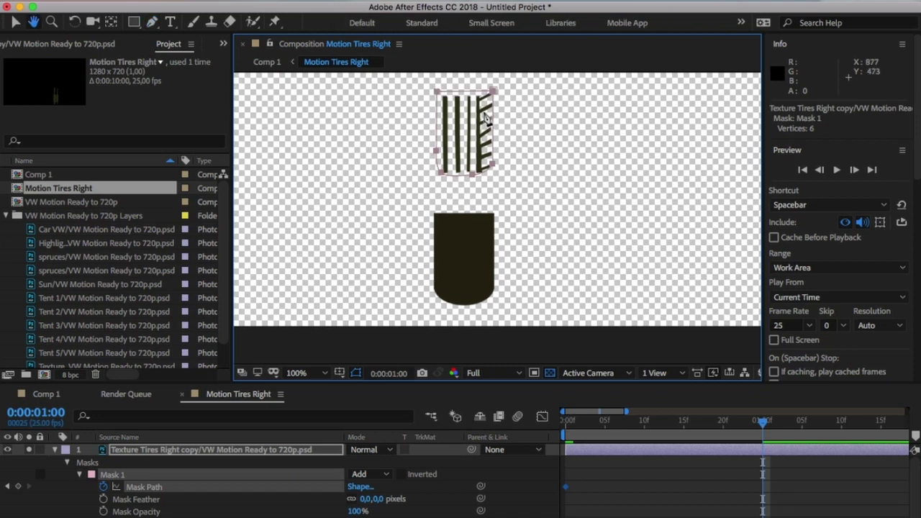
key(g)
click(475, 92)
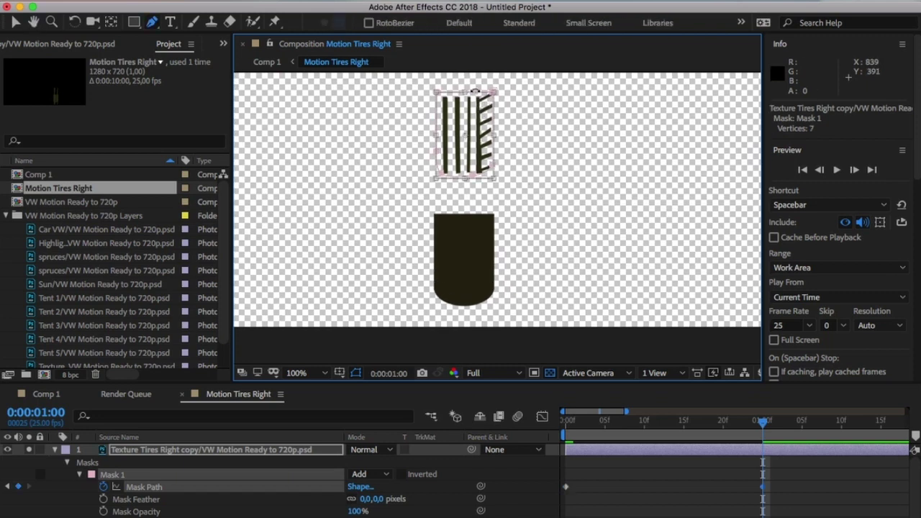
key(v)
drag(482, 151, 482, 251)
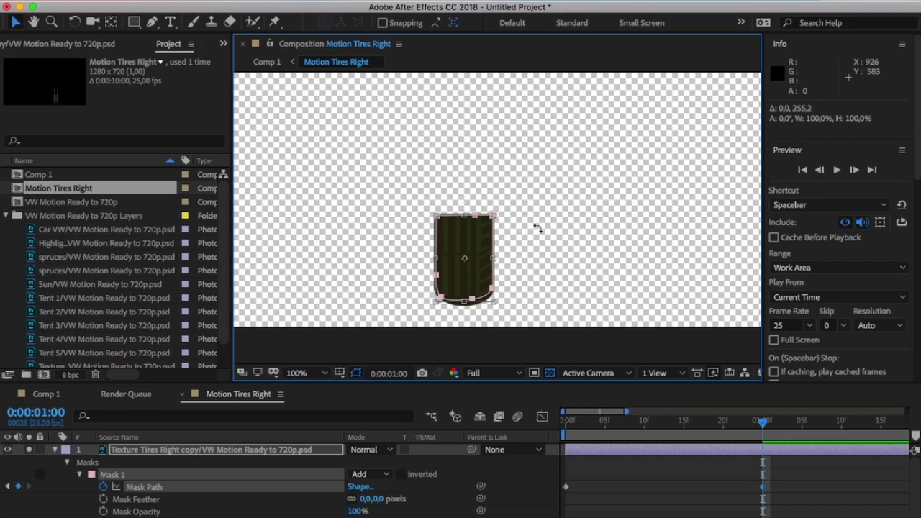
Examine how closely the mask follows the tire's edges at 1 second and at 0 seconds.
scroll(537, 228, down, 2)
scroll(535, 229, up, 7)
scroll(535, 229, down, 1)
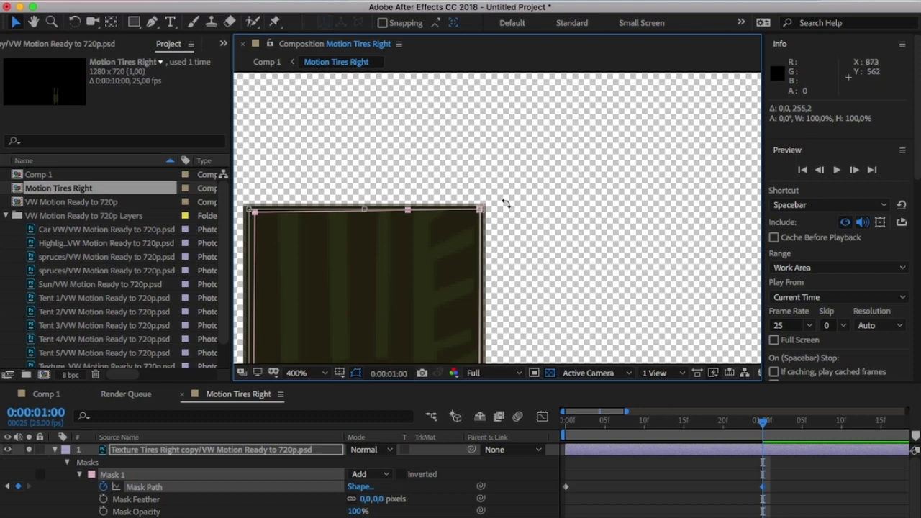
key(space)
drag(520, 220, 600, 166)
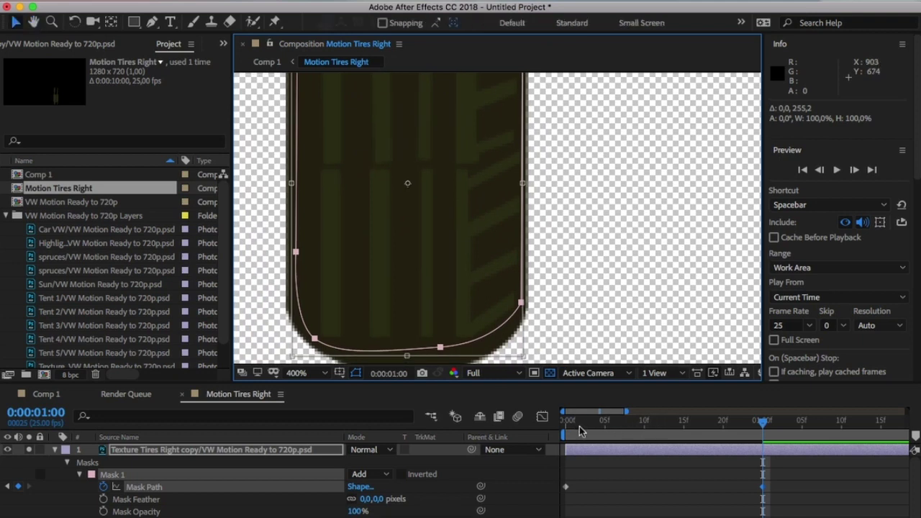
click(560, 426)
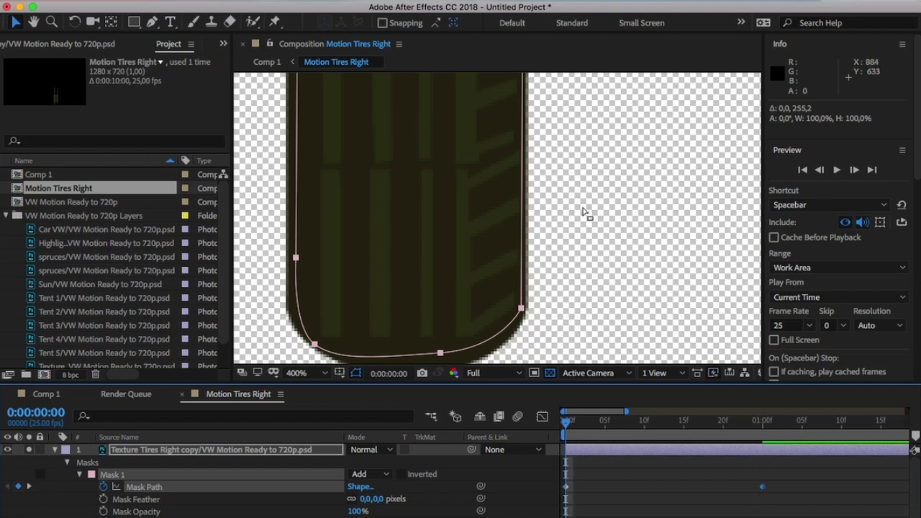
key(period)
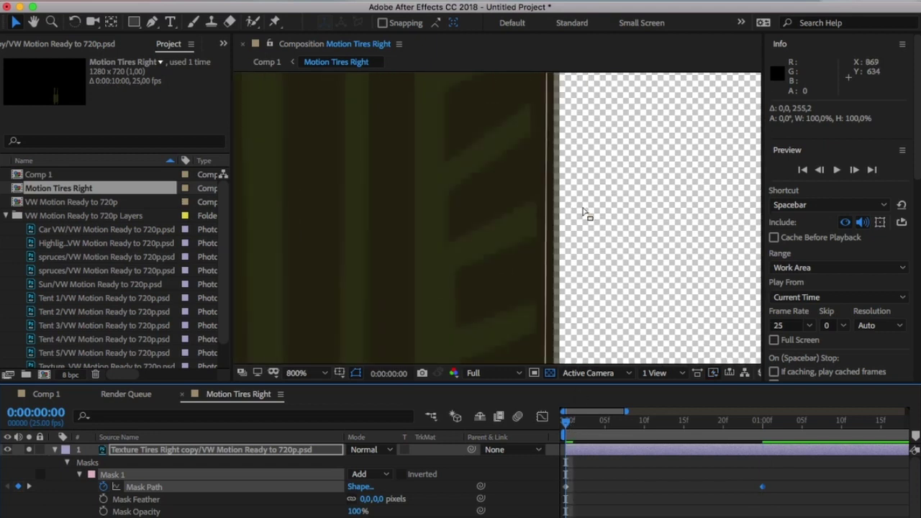
key(comma)
key(comma)
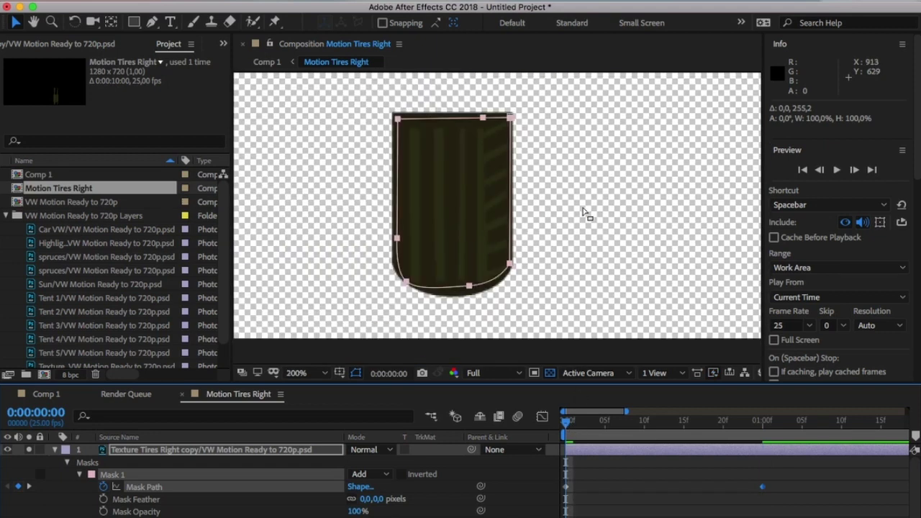
Preview the masked tread animation from 0 seconds with all layers deselected, and stop the playback.
click(837, 171)
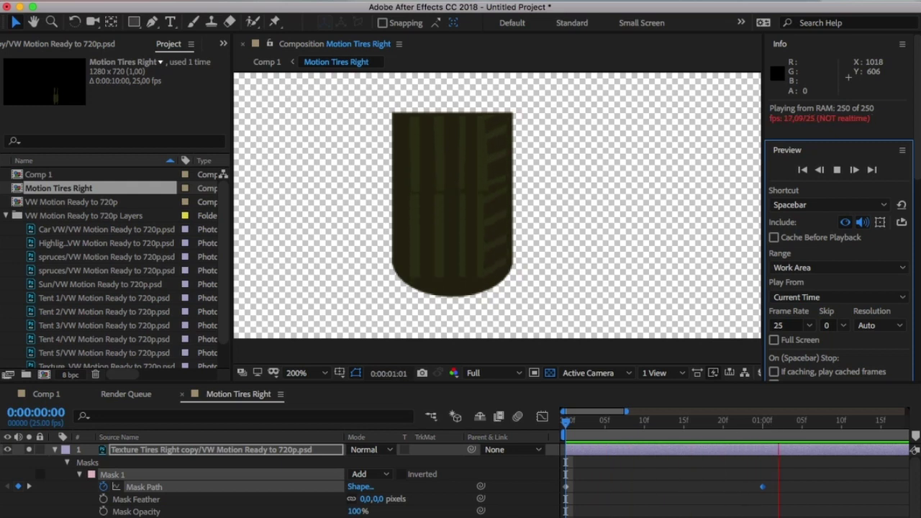
key(F2)
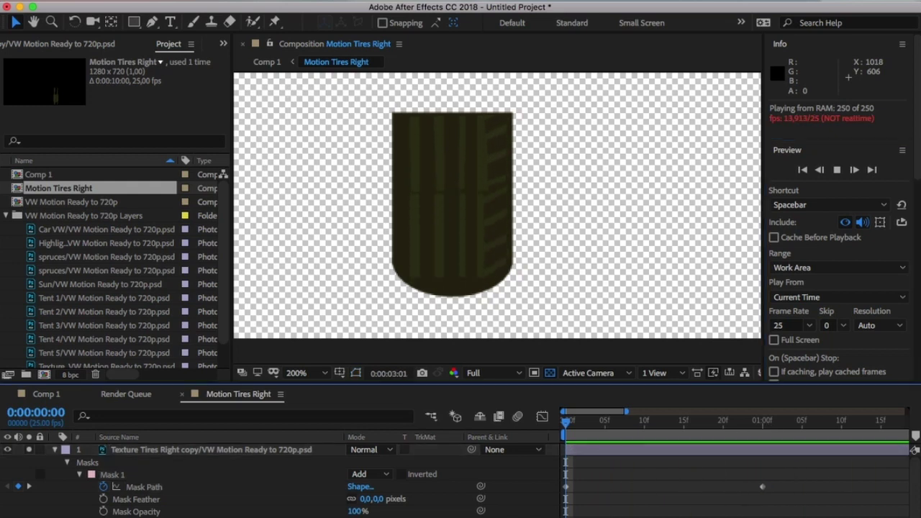
key(space)
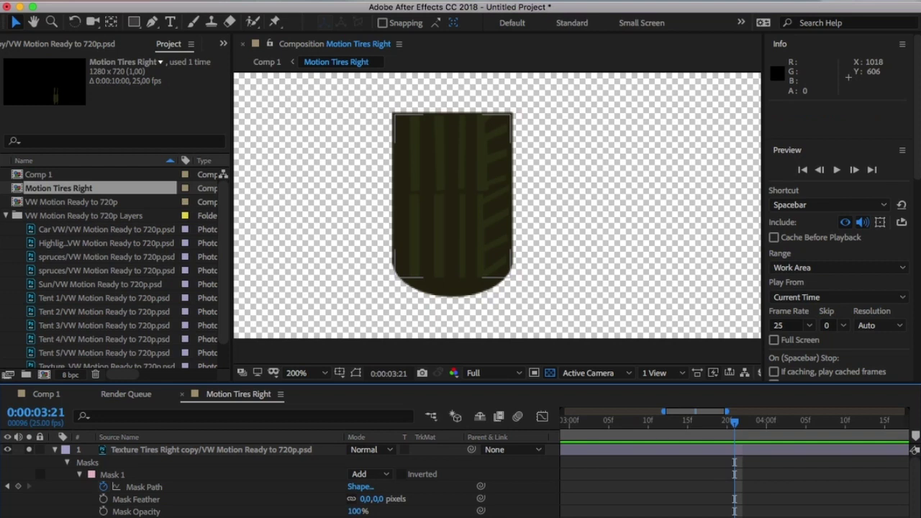
Trim the end of the Texture Tires Right copy layer to the 1-second keyframe.
key(semicolon)
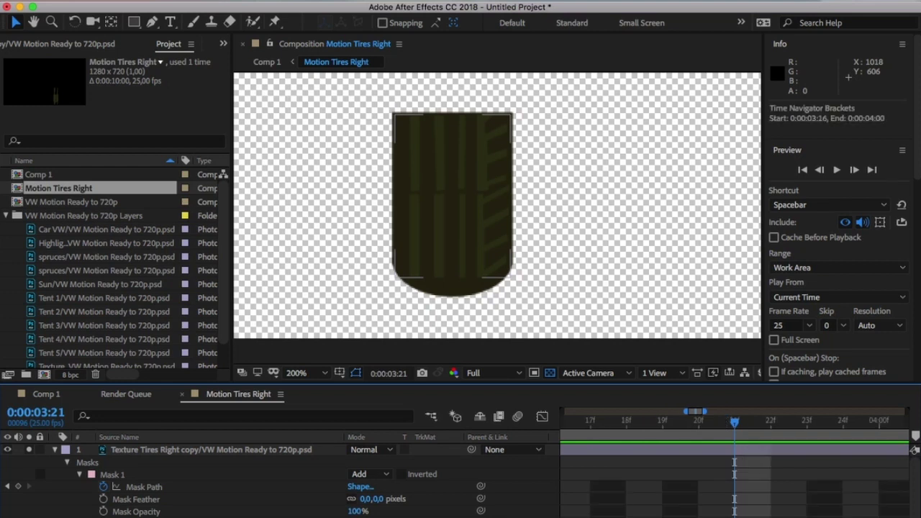
key(semicolon)
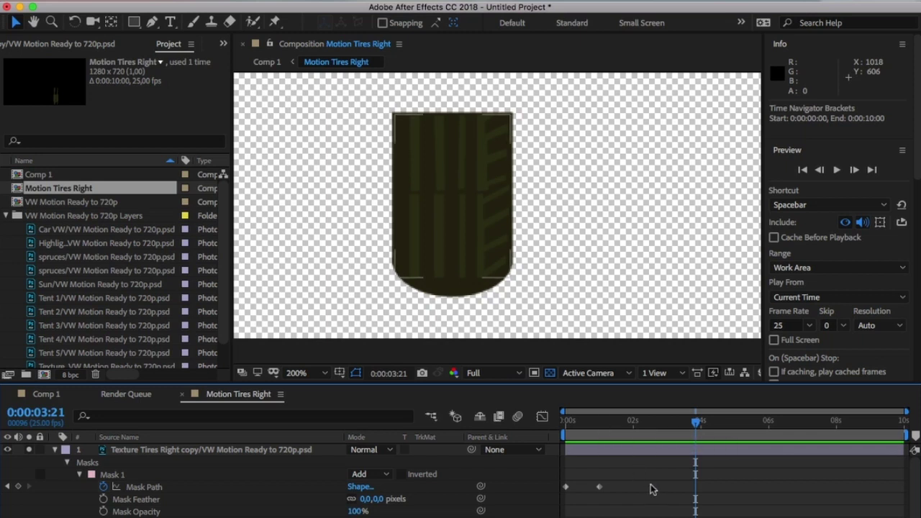
scroll(604, 443, up, 3)
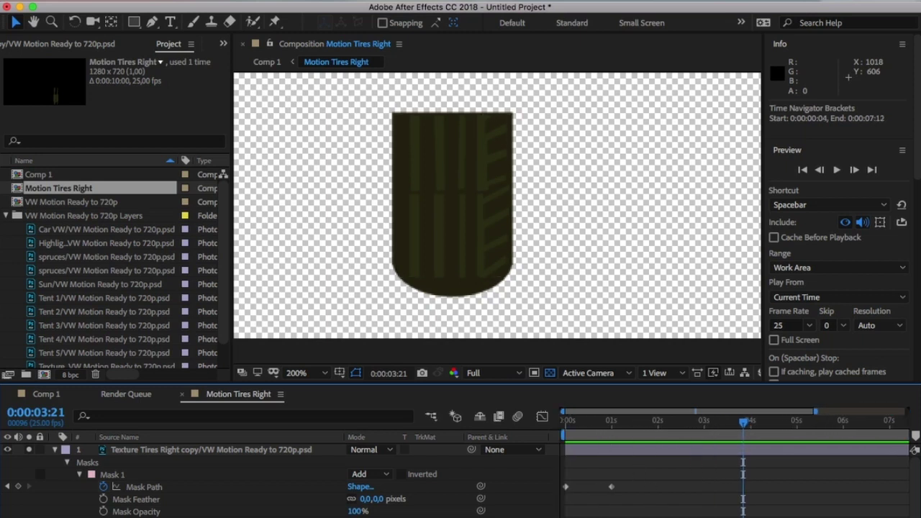
click(612, 429)
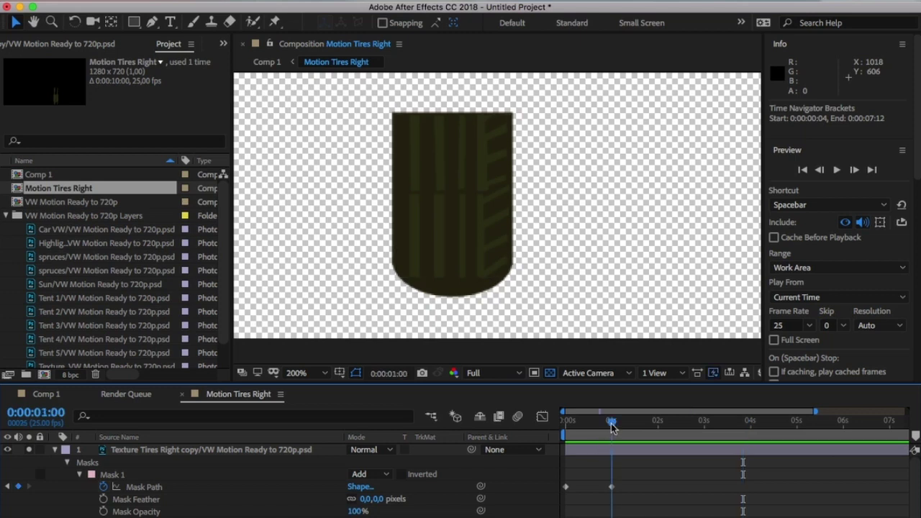
click(857, 451)
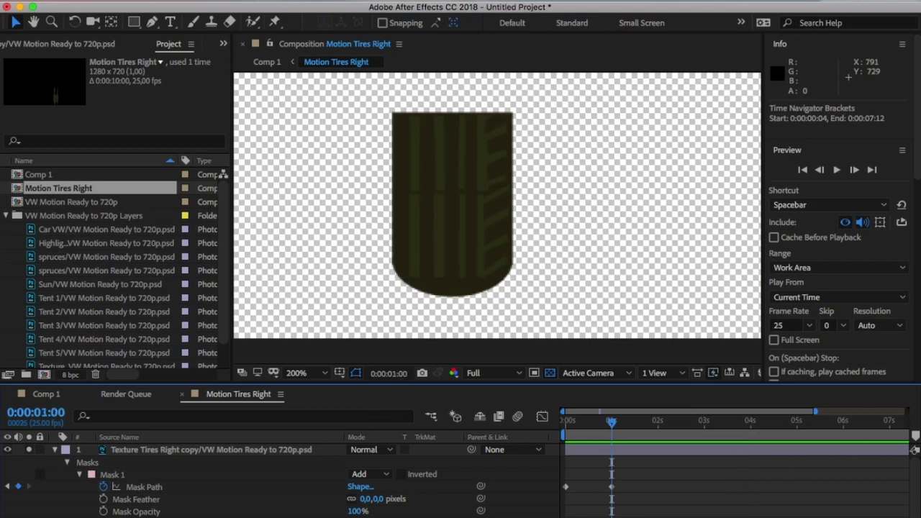
key(minus)
key(minus)
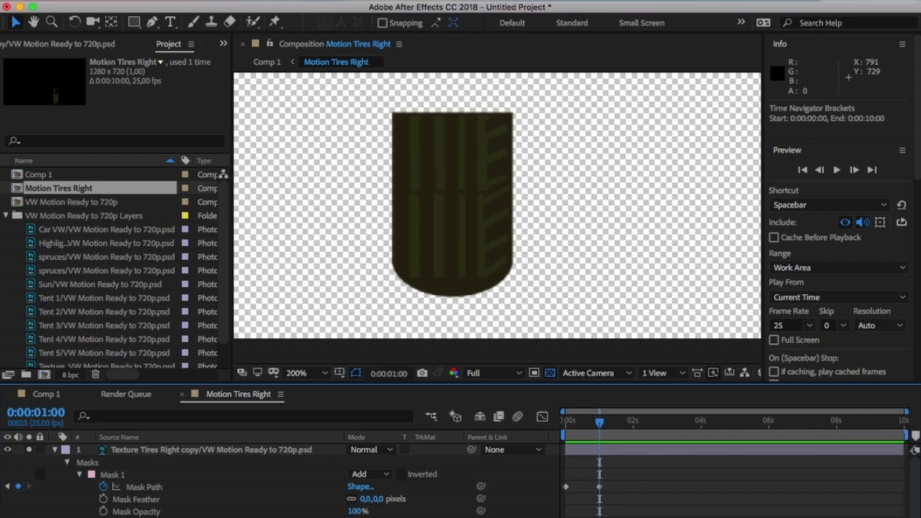
click(604, 450)
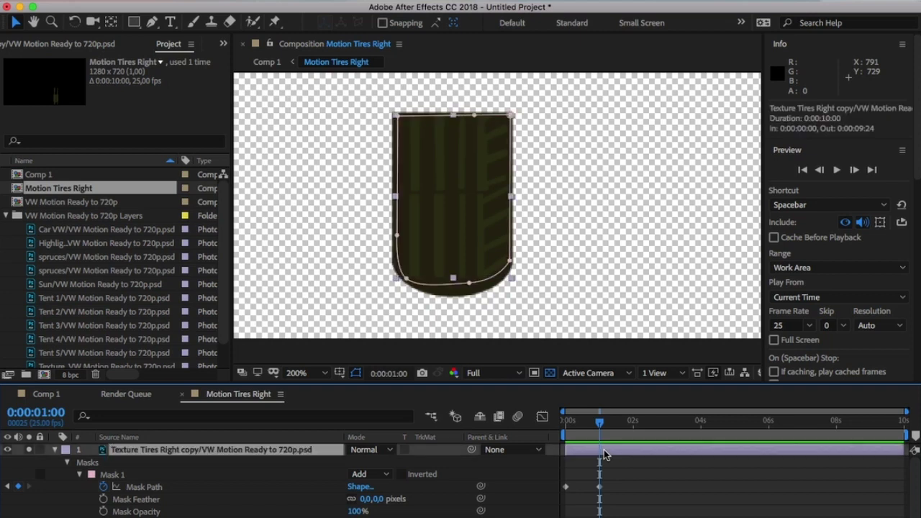
key(alt+bracketright)
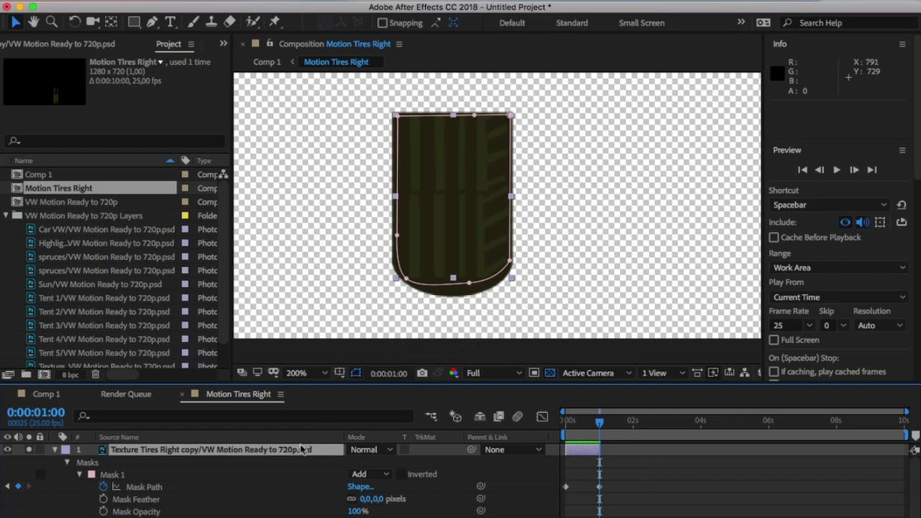
Duplicate the trimmed tread layer three times, placing the copies end to end from 0:00:01:00, 0:00:02:01 and 0:00:03:01.
click(54, 449)
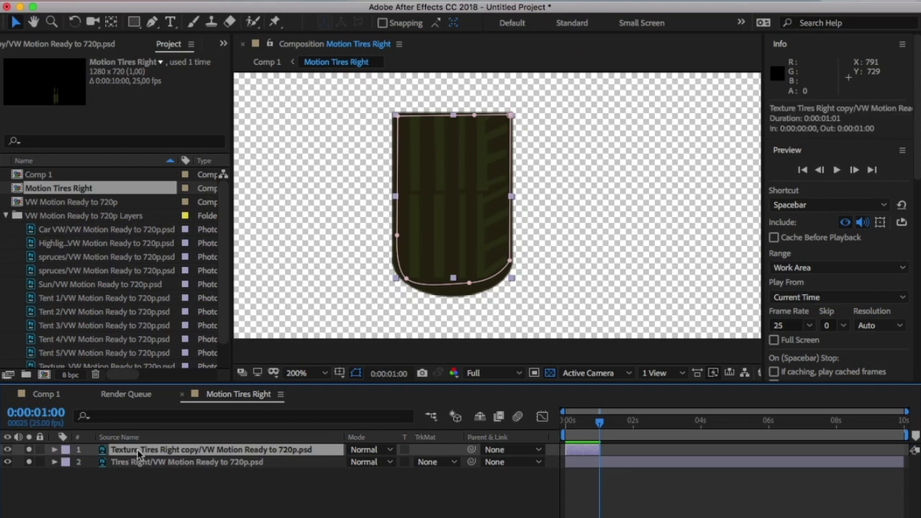
key(super+d)
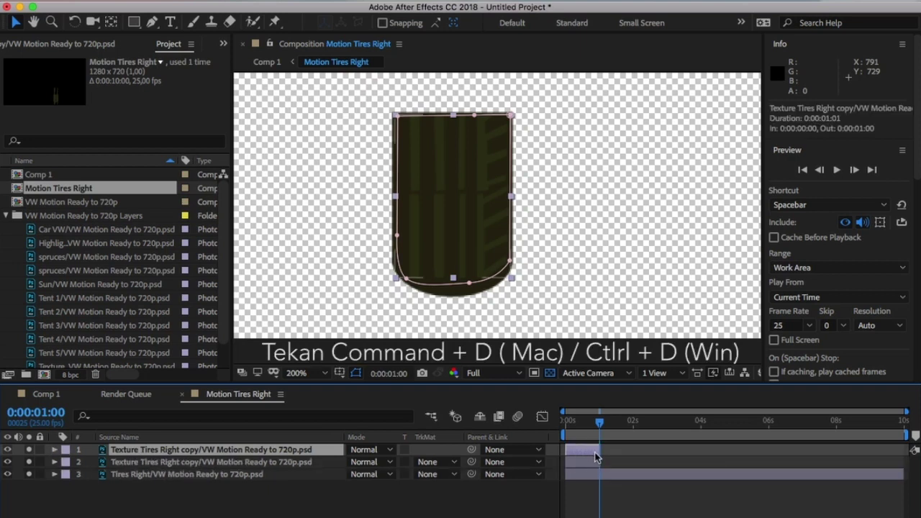
drag(595, 455, 621, 454)
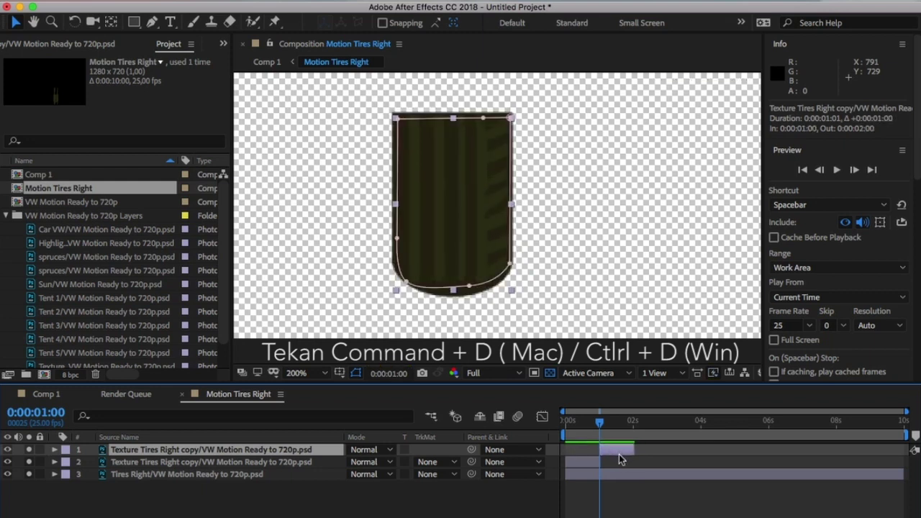
key(super+d)
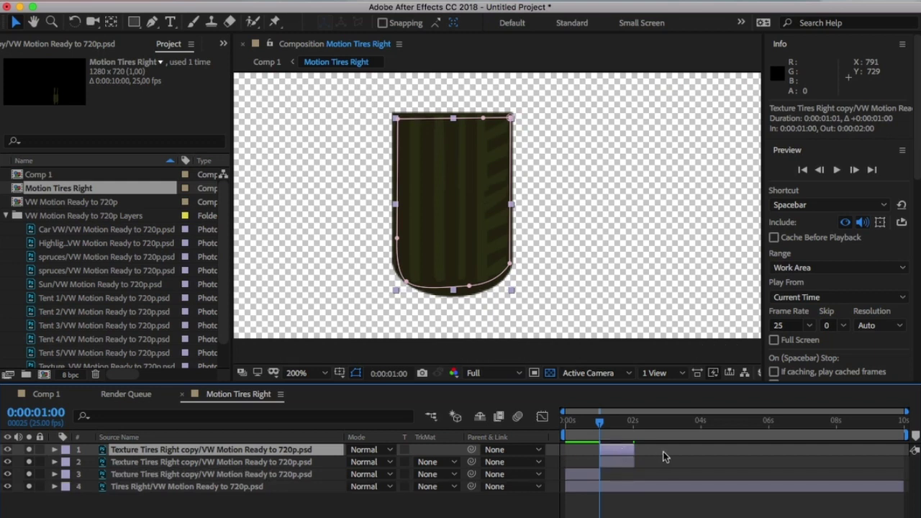
drag(623, 450, 658, 456)
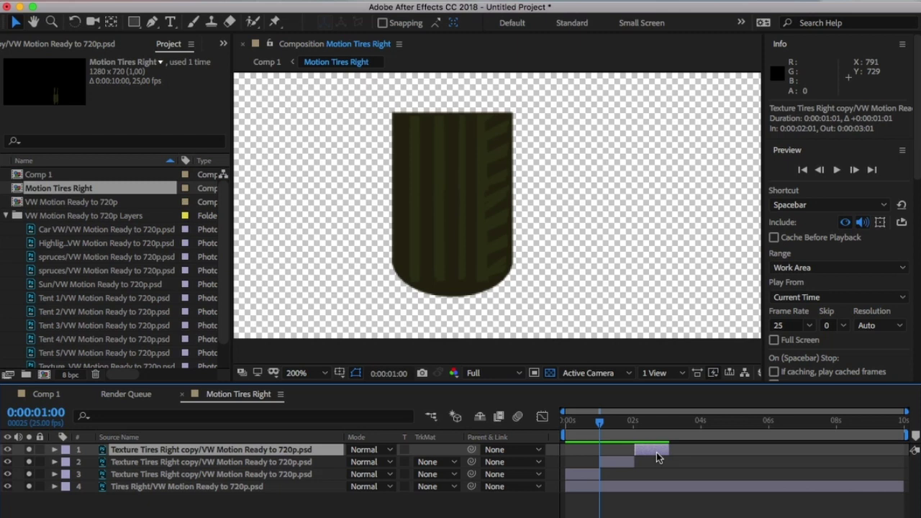
key(ctrl+d)
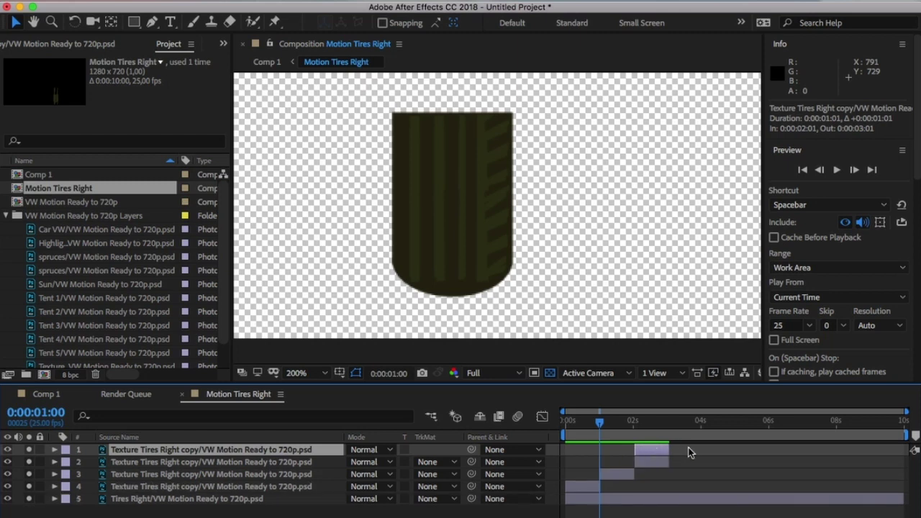
drag(694, 453, 688, 452)
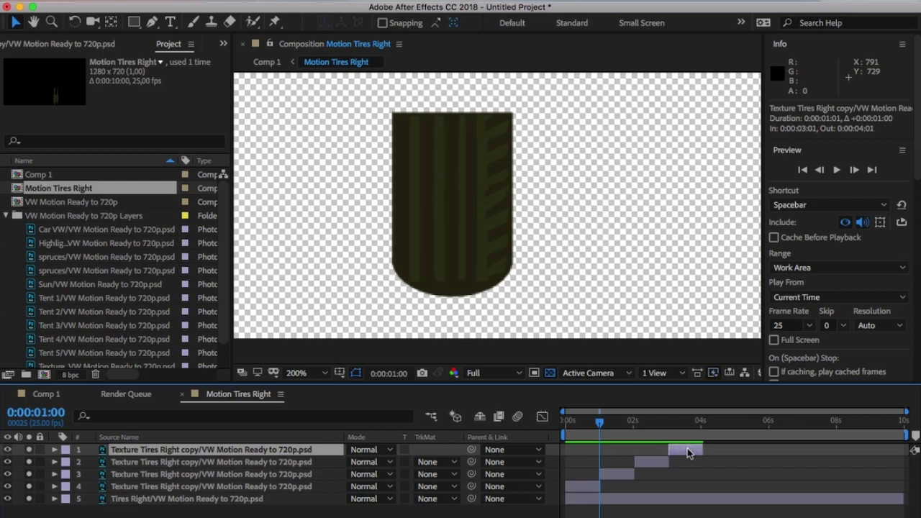
Add three more tread layer copies in sequence, starting at 0:00:04:01, 0:00:05:01 and 0:00:06:01.
key(super+d)
drag(689, 454, 721, 455)
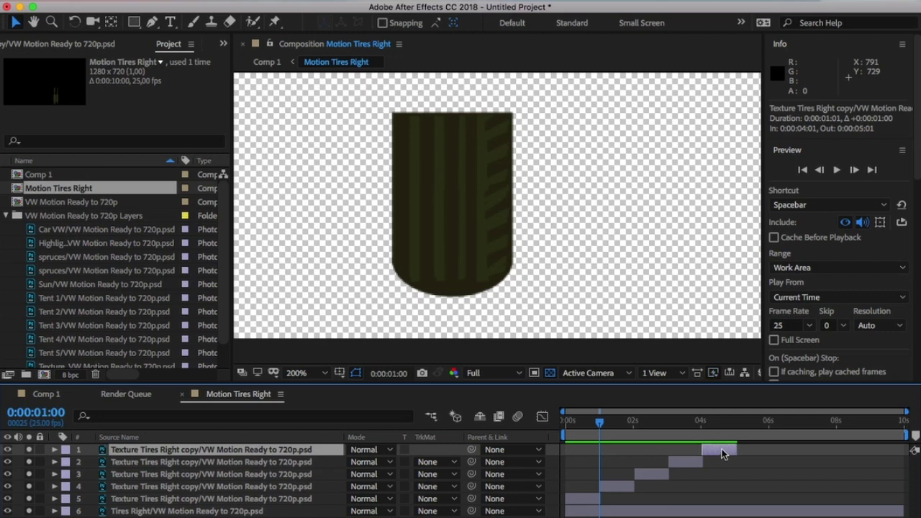
key(super+d)
drag(722, 455, 753, 458)
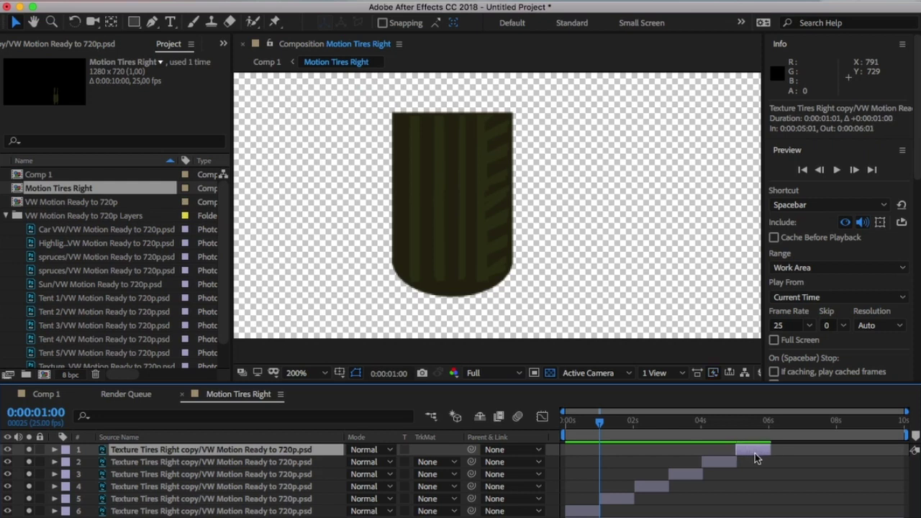
key(super+z)
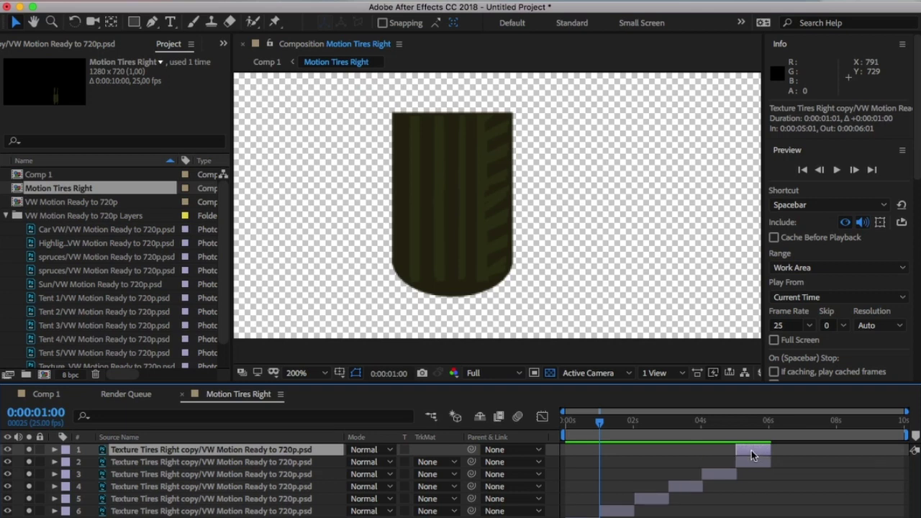
key(super+z)
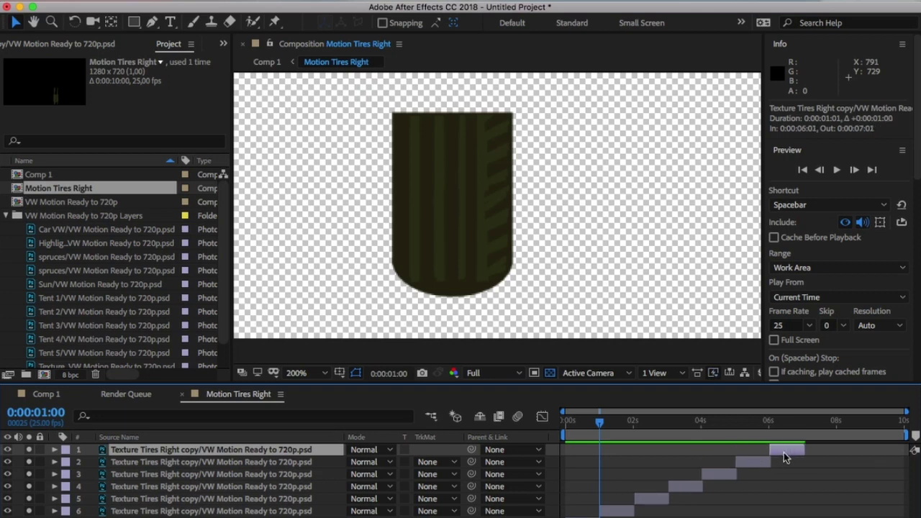
Fill the rest of the 10-second timeline with three more tread copies starting at 0:00:07:02, 0:00:08:02 and 0:00:09:02.
key(super+z)
drag(785, 457, 822, 452)
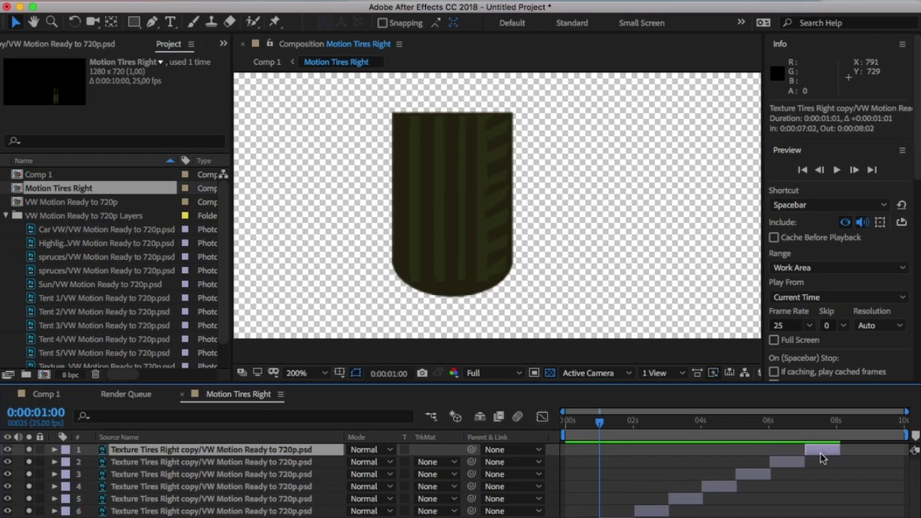
key(super+z)
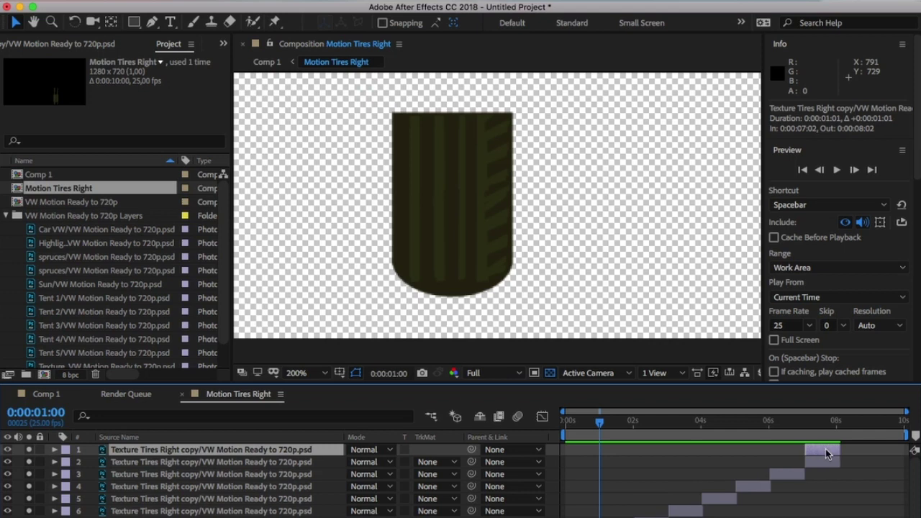
key(super+z)
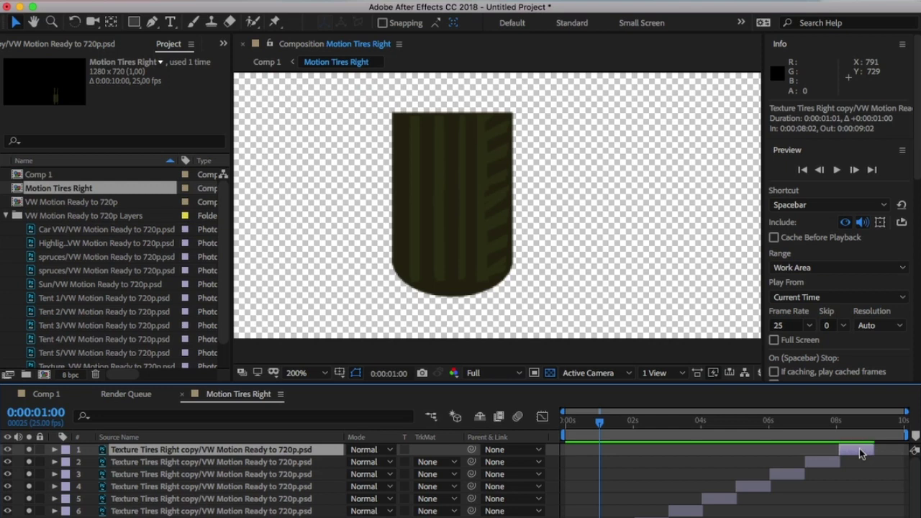
key(super+z)
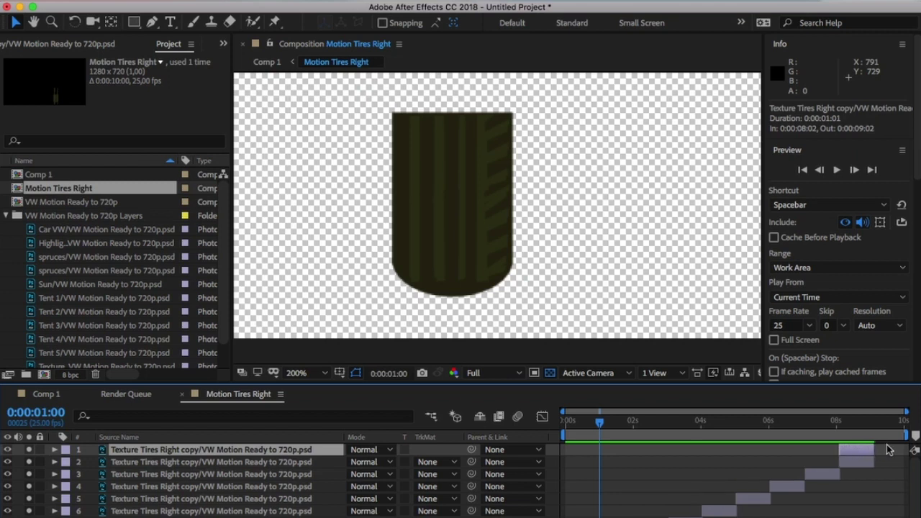
key(super+z)
drag(892, 451, 894, 452)
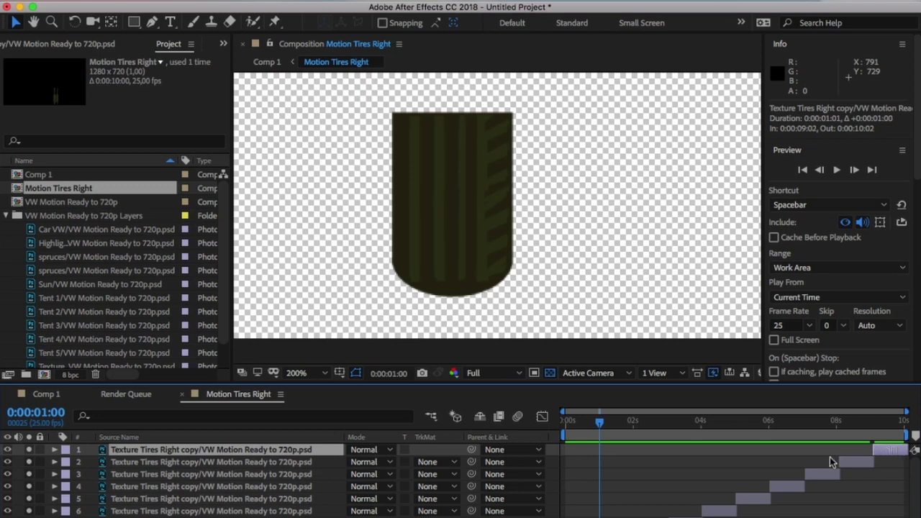
Preview the repeated tread motion from 0 seconds, stop the playback and return to Comp 1.
drag(587, 423, 548, 434)
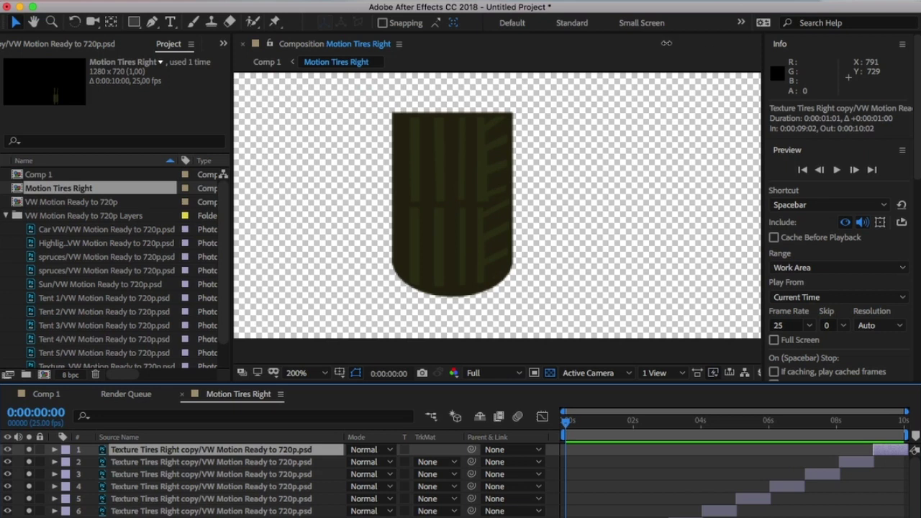
click(837, 171)
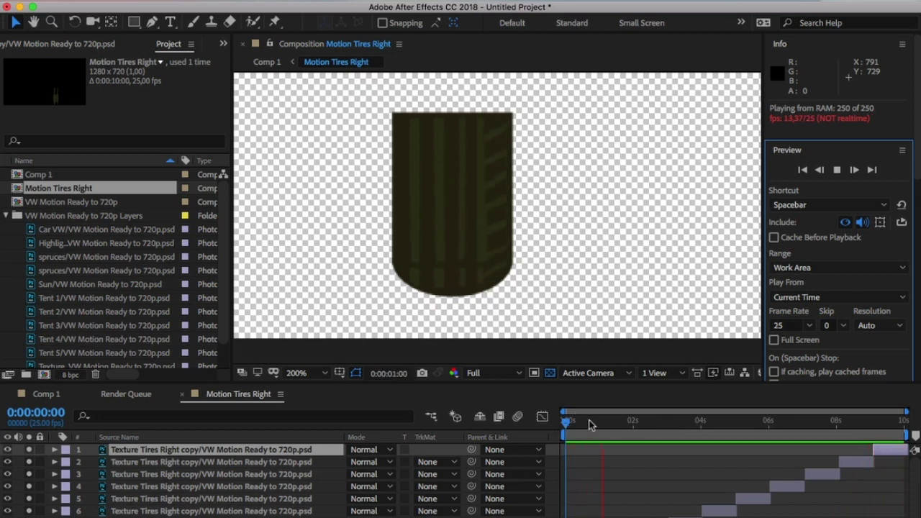
click(838, 171)
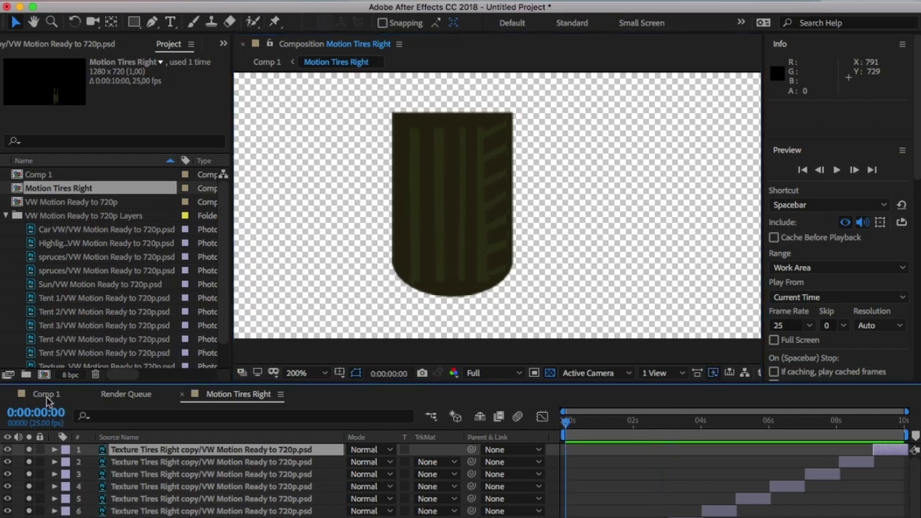
key(space)
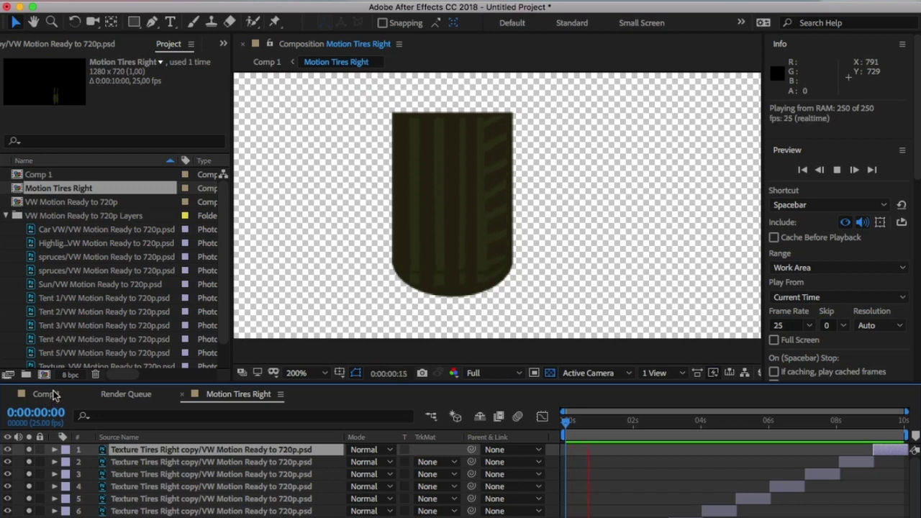
key(space)
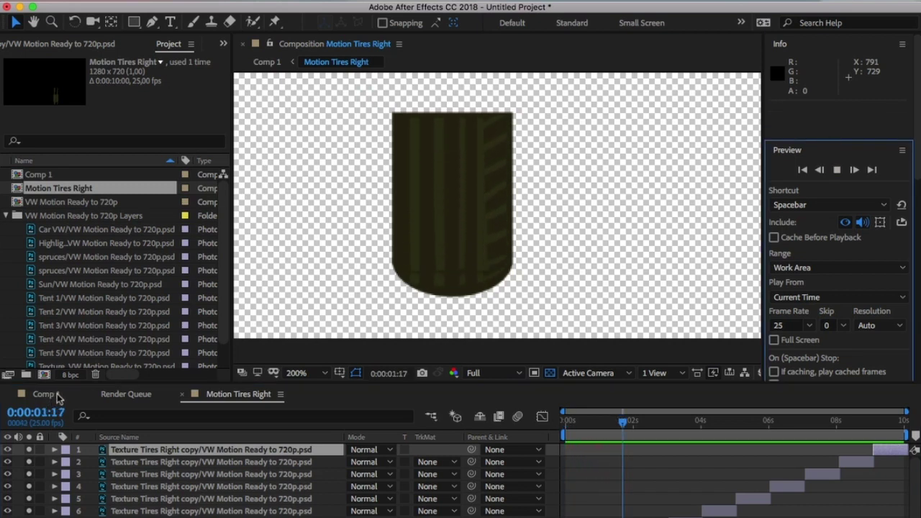
click(58, 398)
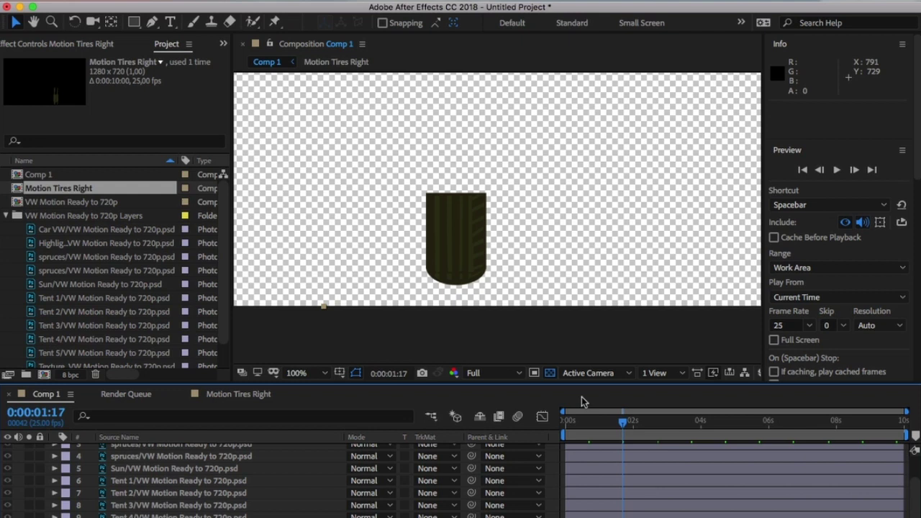
Start saving the project and create a new folder named "02. Save" beside the 01. Material folder.
key(super+s)
click(336, 384)
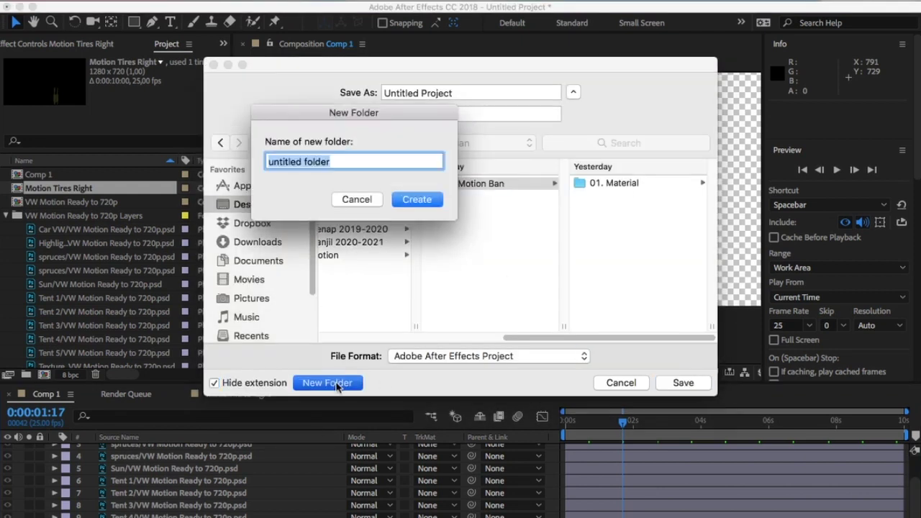
text(02)
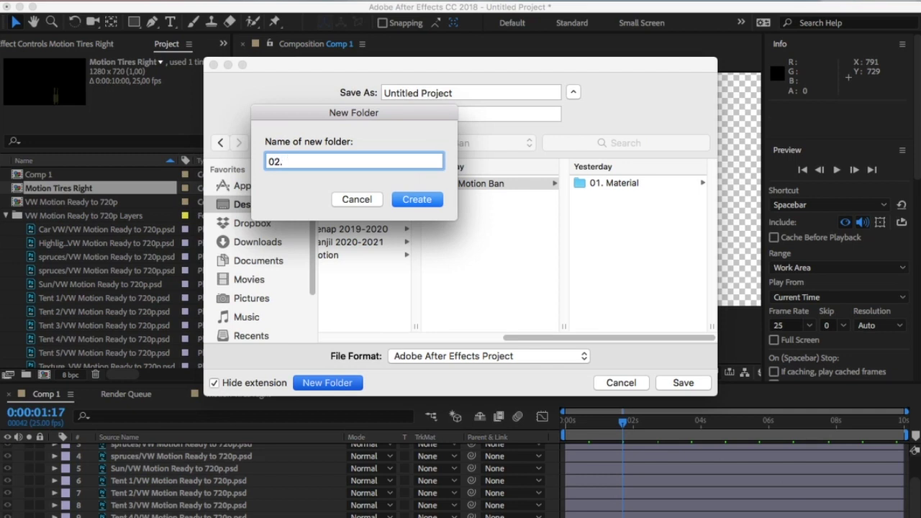
text(. Save)
click(414, 203)
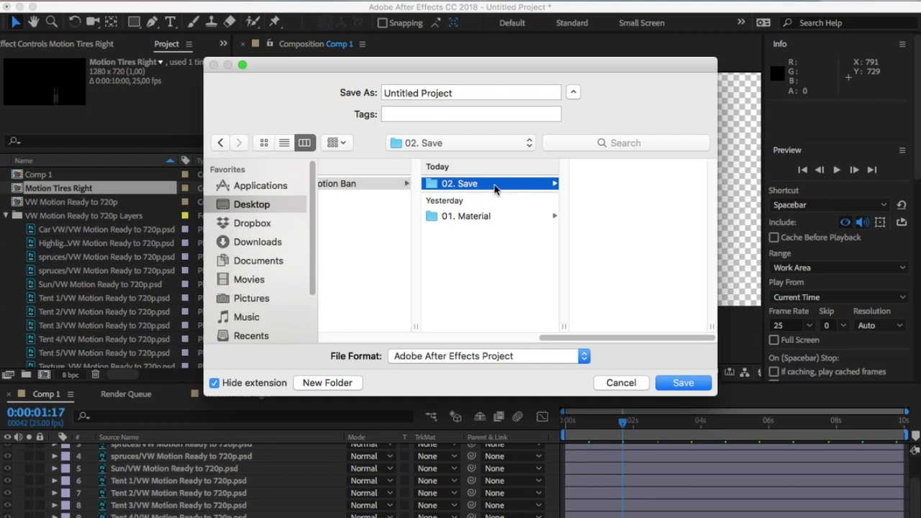
Save the project as "Vw Motion" in the 02. Save folder.
drag(464, 93, 362, 97)
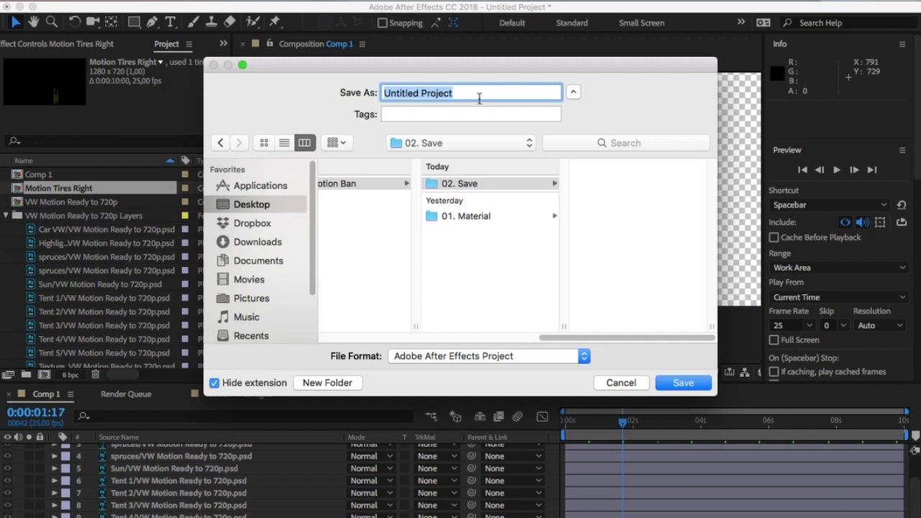
text(Vw)
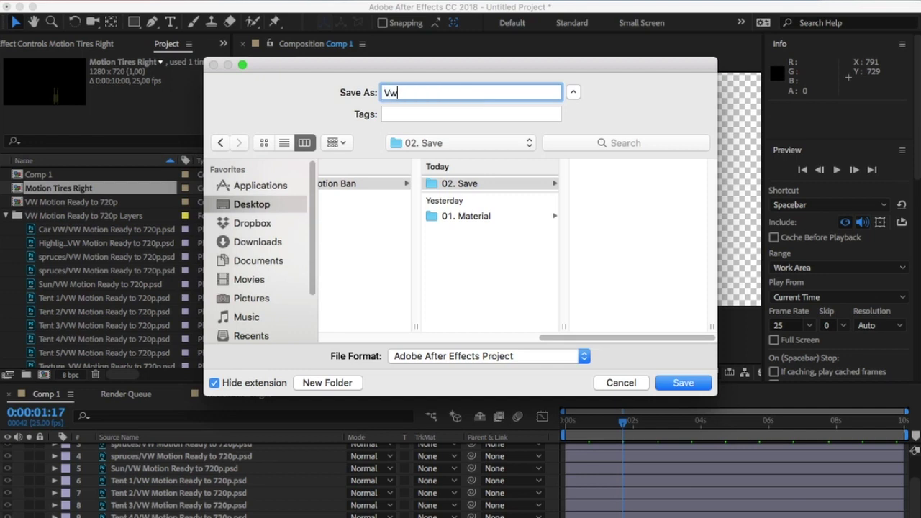
text( Motion)
click(702, 384)
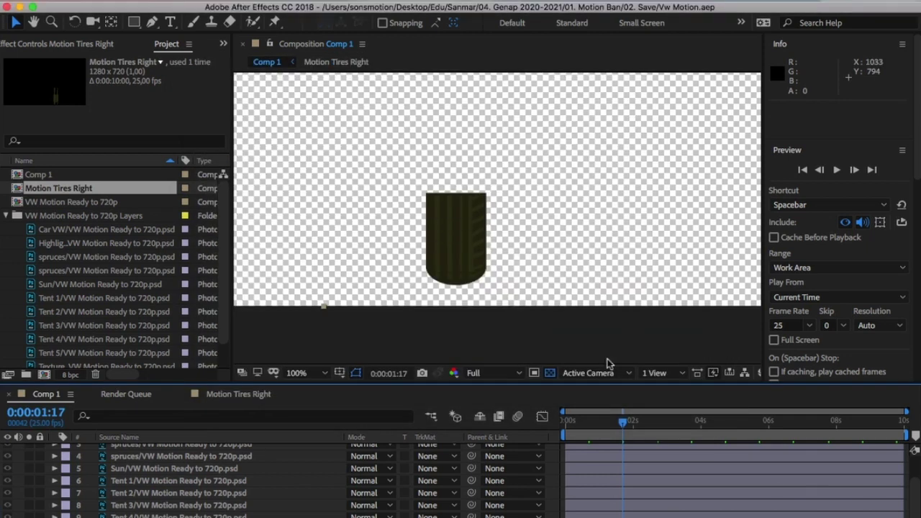
Return to 0 seconds, turn off solo for the Motion Tires Right layer and fit the whole composition in the viewer.
click(567, 424)
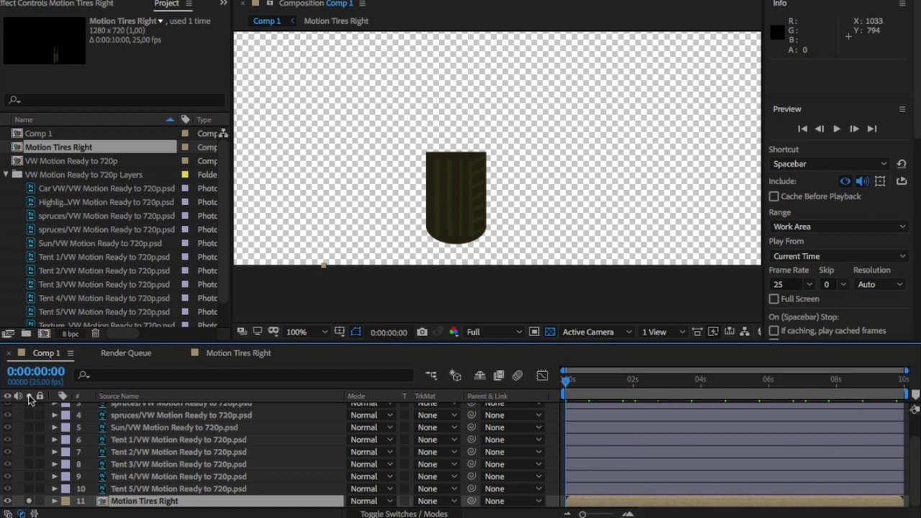
click(29, 501)
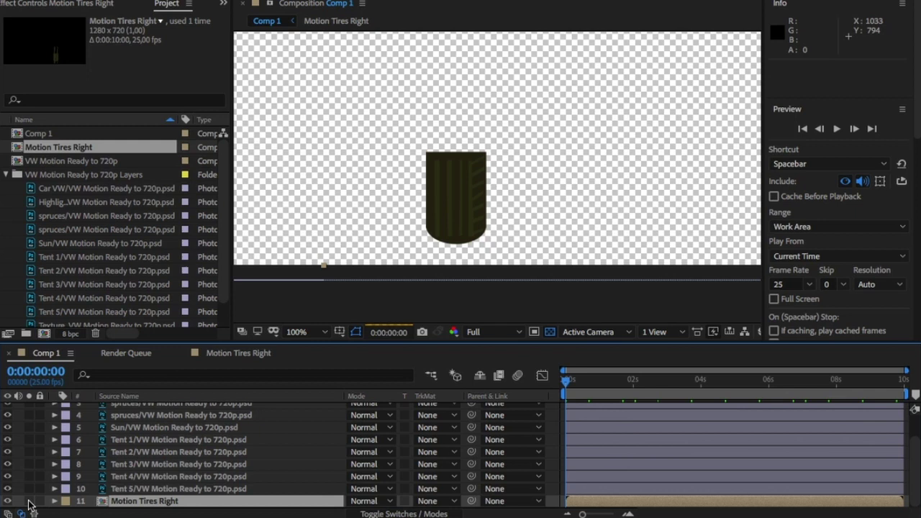
click(29, 501)
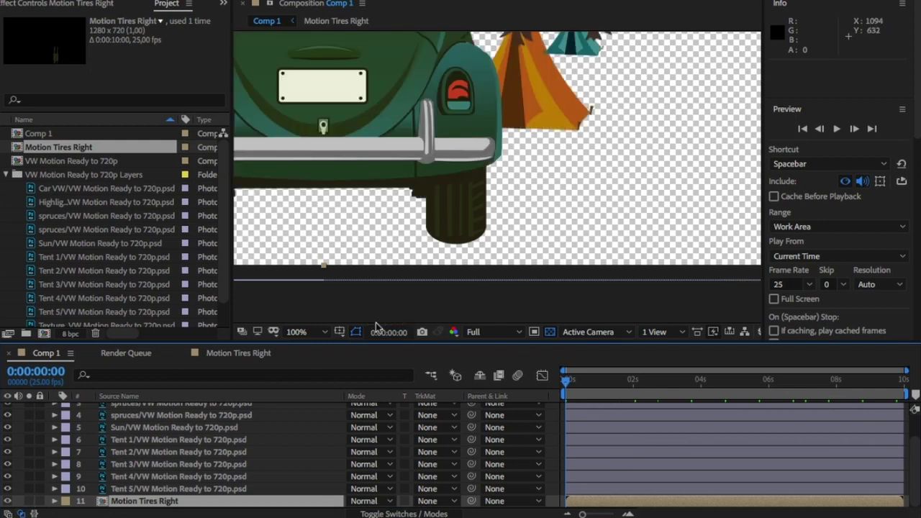
click(323, 334)
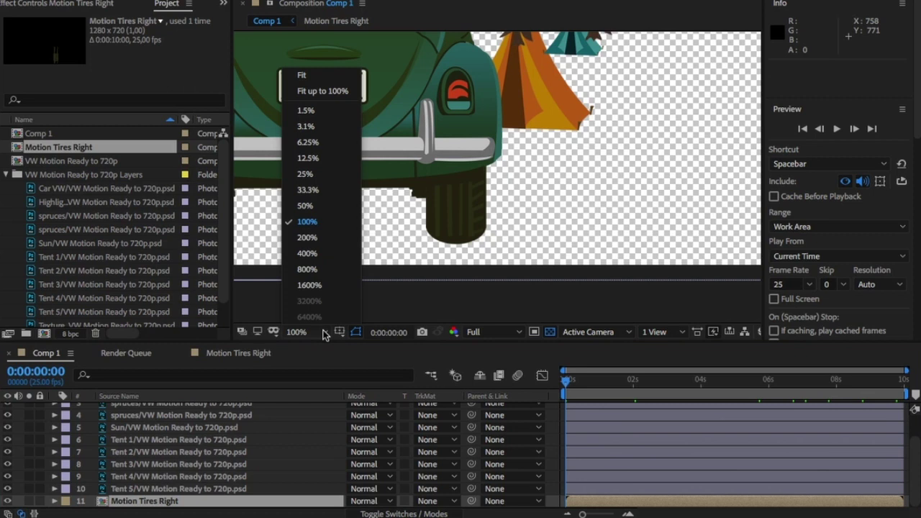
click(321, 81)
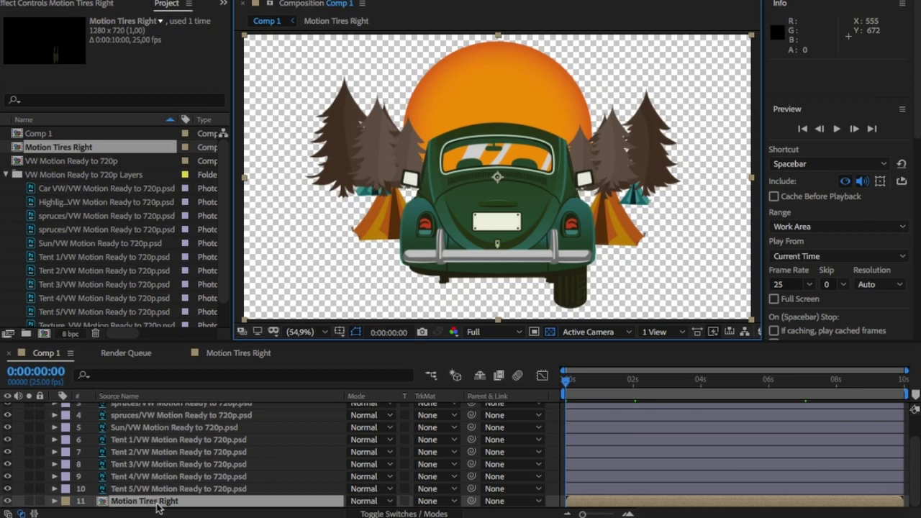
Duplicate the Motion Tires Right layer and rename the upper copy "Motion Tires Left".
key(ctrl+d)
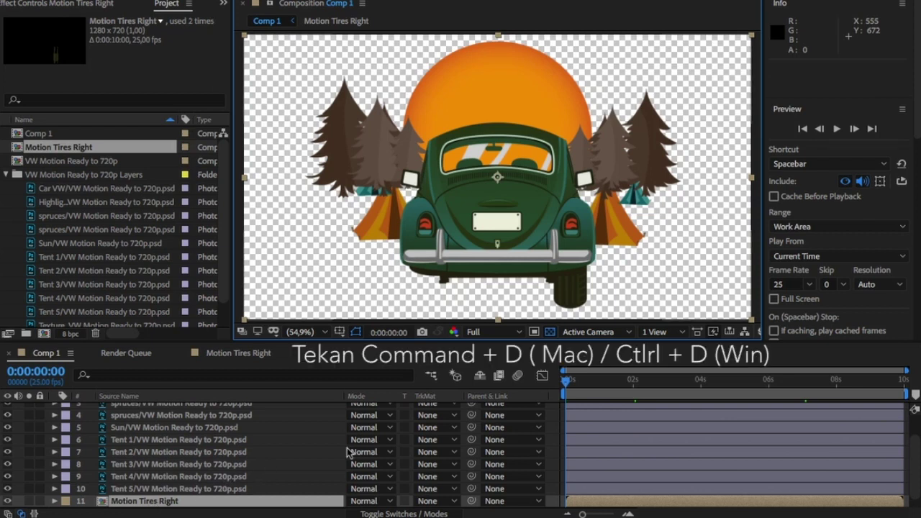
scroll(828, 442, down, 1)
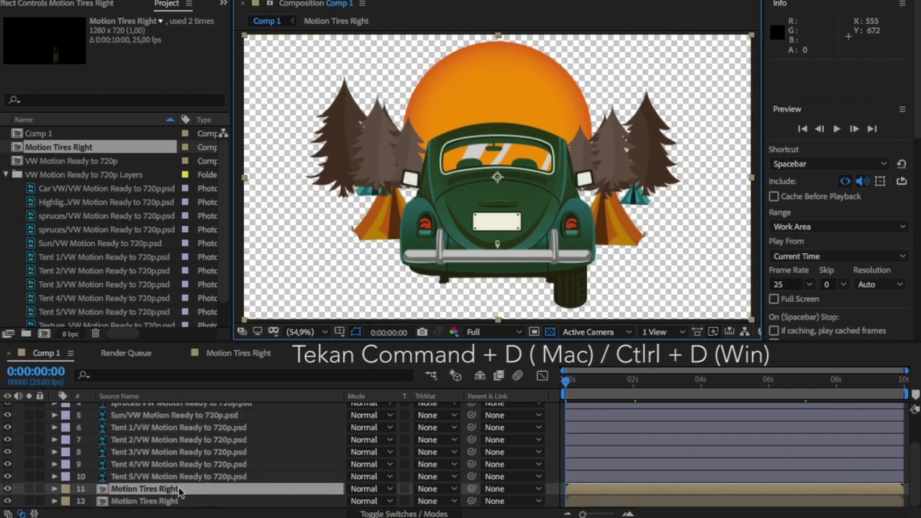
key(Return)
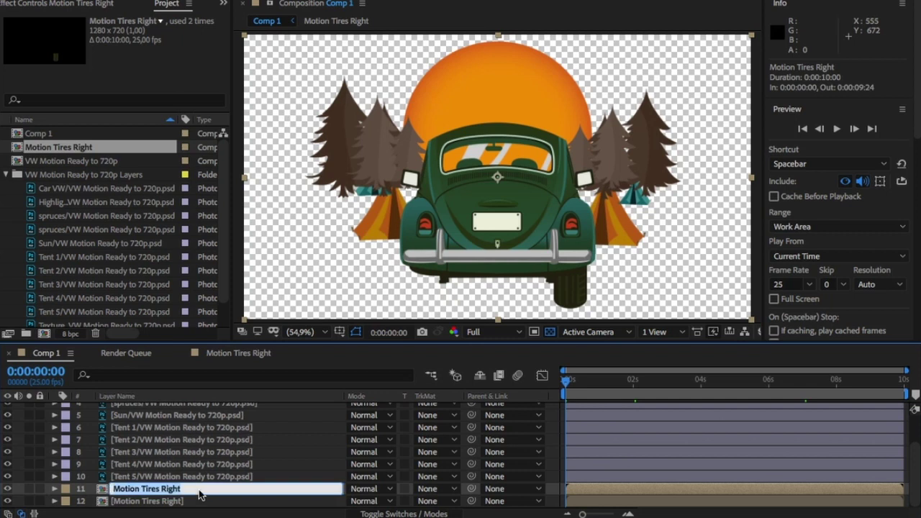
key(Right)
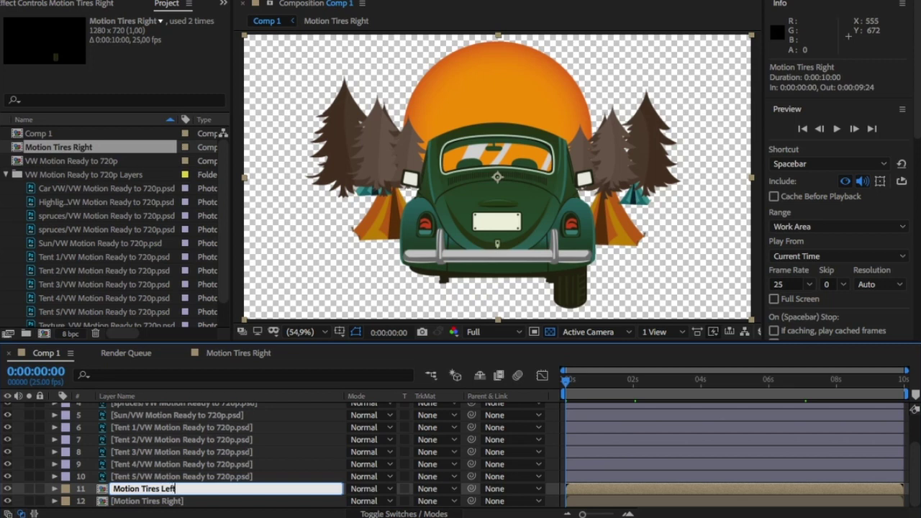
key(Return)
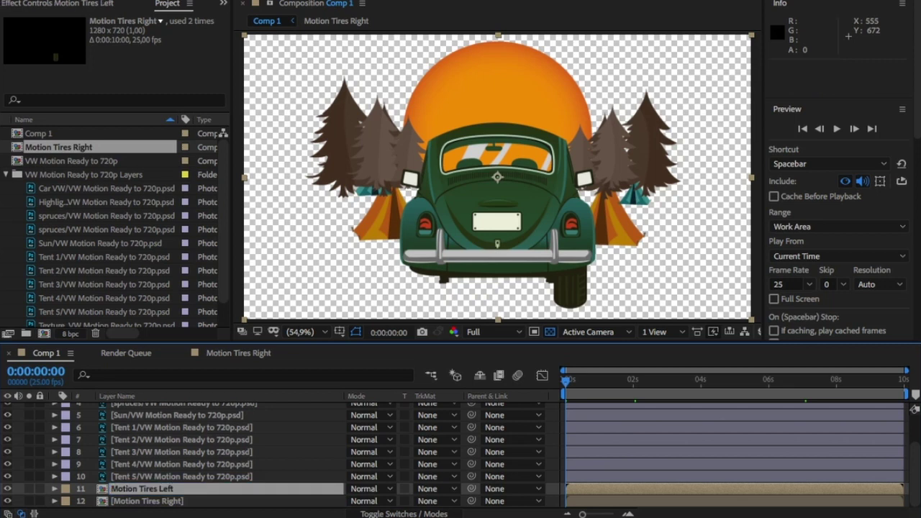
Make Motion Tires Left a 3D layer and expand its full set of transform properties.
click(411, 514)
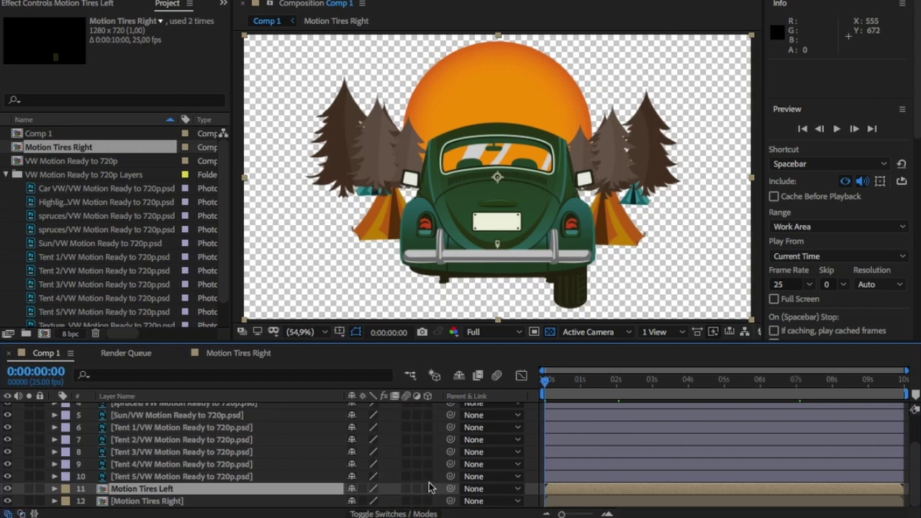
click(428, 489)
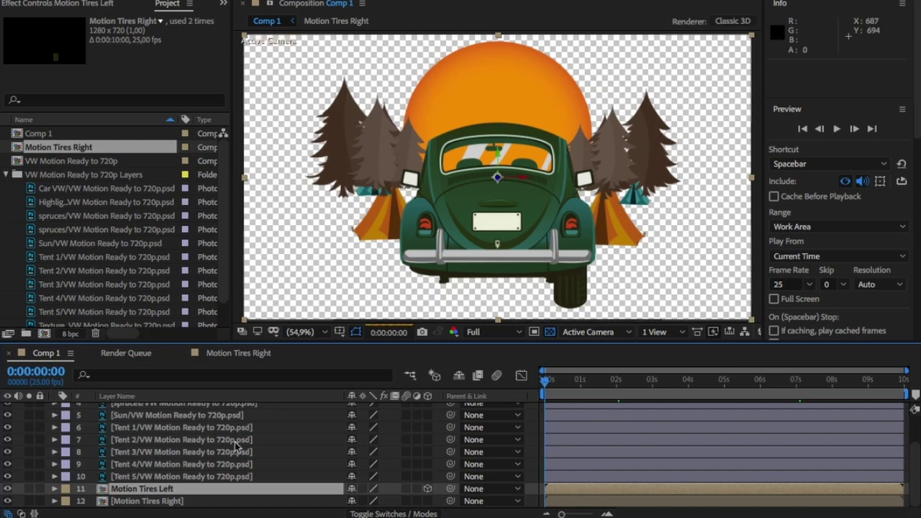
key(p)
scroll(333, 427, down, 1)
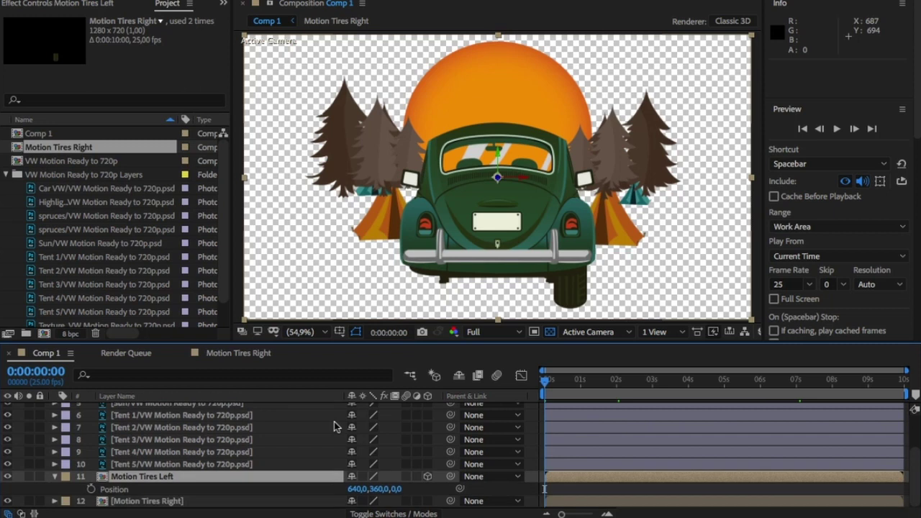
scroll(334, 426, up, 1)
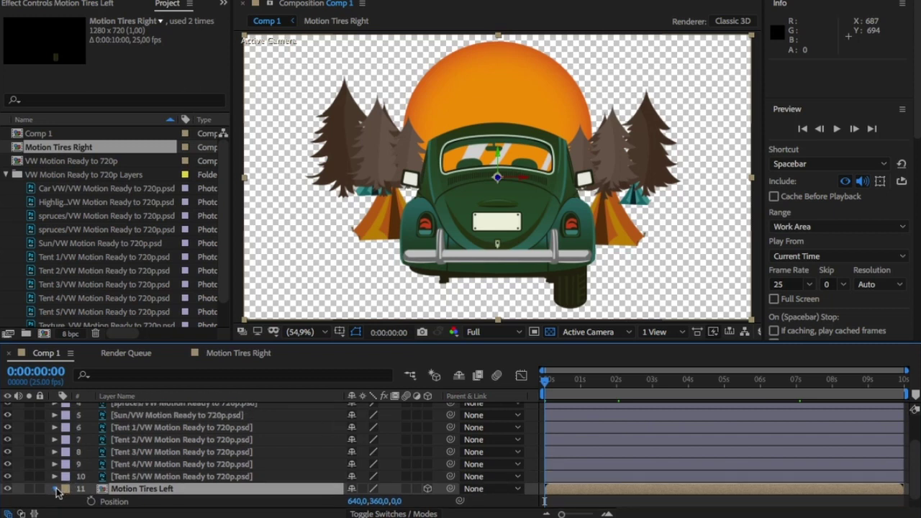
click(58, 489)
click(58, 490)
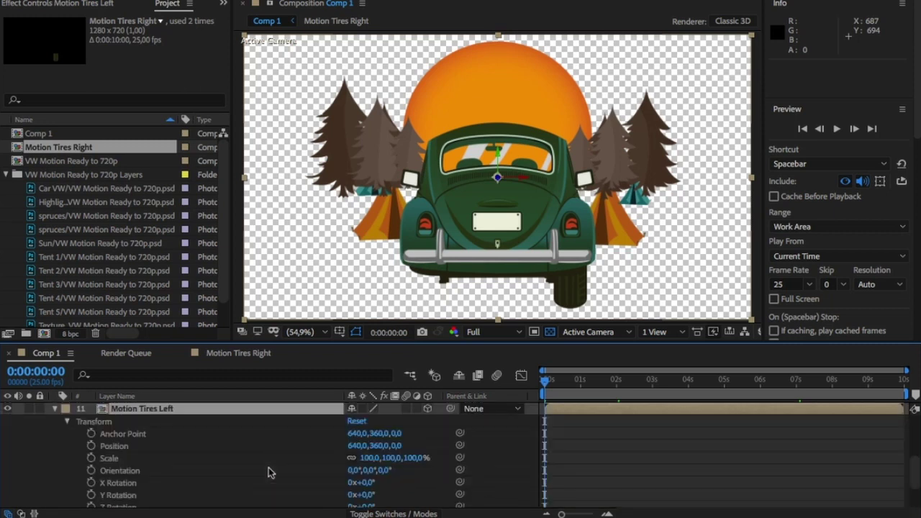
scroll(280, 470, down, 3)
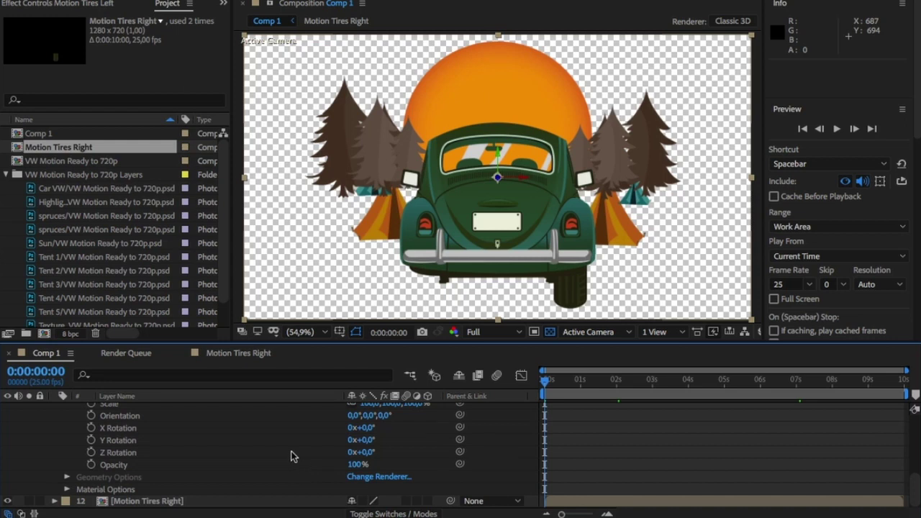
scroll(291, 451, up, 2)
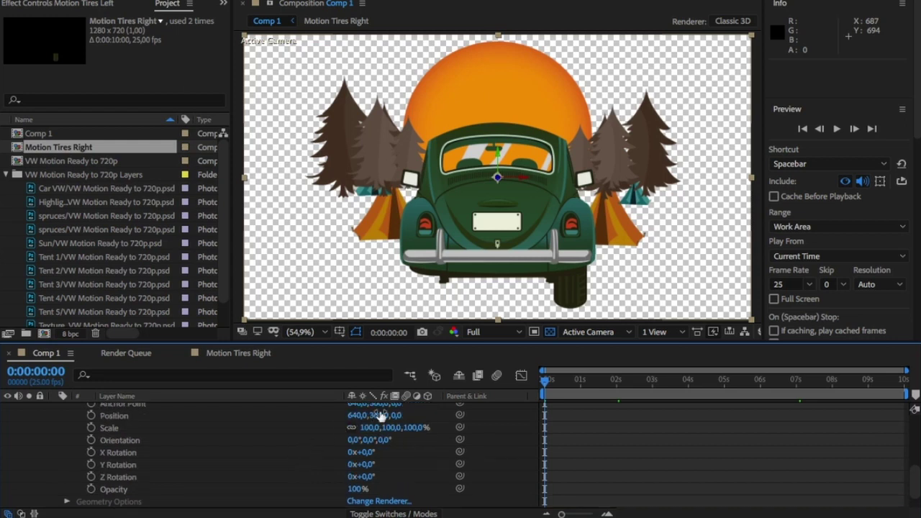
Shift the Motion Tires Left layer under the car's left side by lowering its X position to 278.
drag(380, 416, 195, 415)
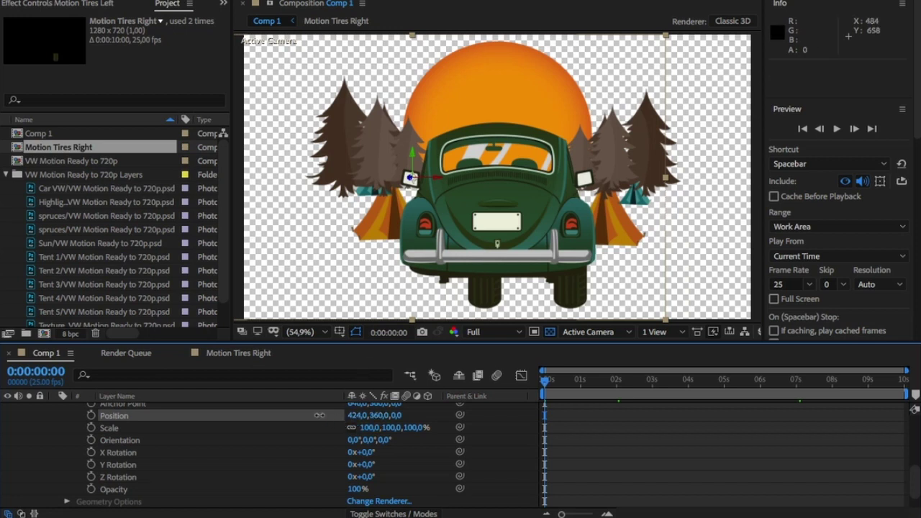
click(359, 416)
text(460)
key(Return)
drag(353, 416, 322, 416)
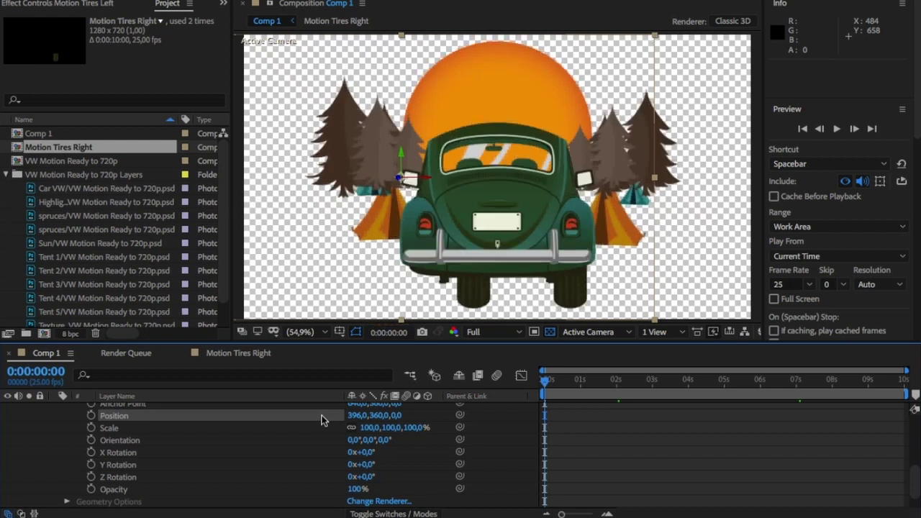
drag(357, 417, 321, 417)
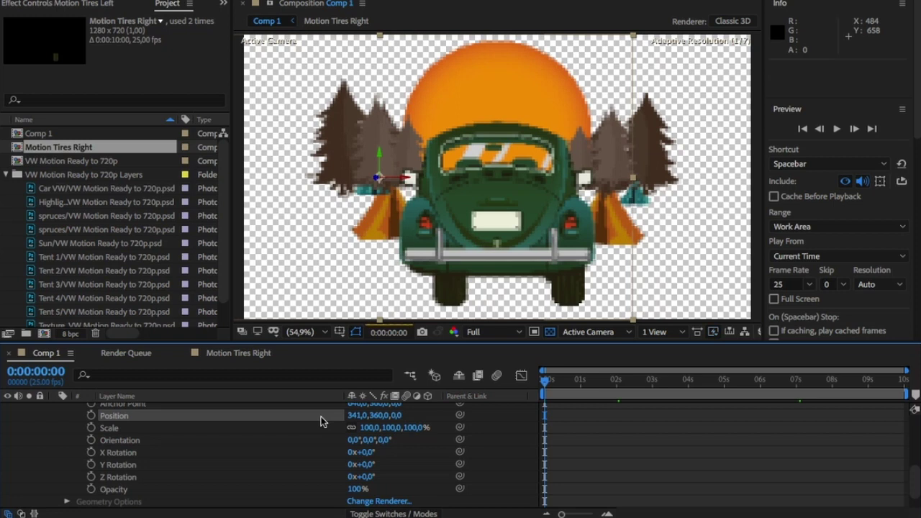
drag(355, 418, 287, 416)
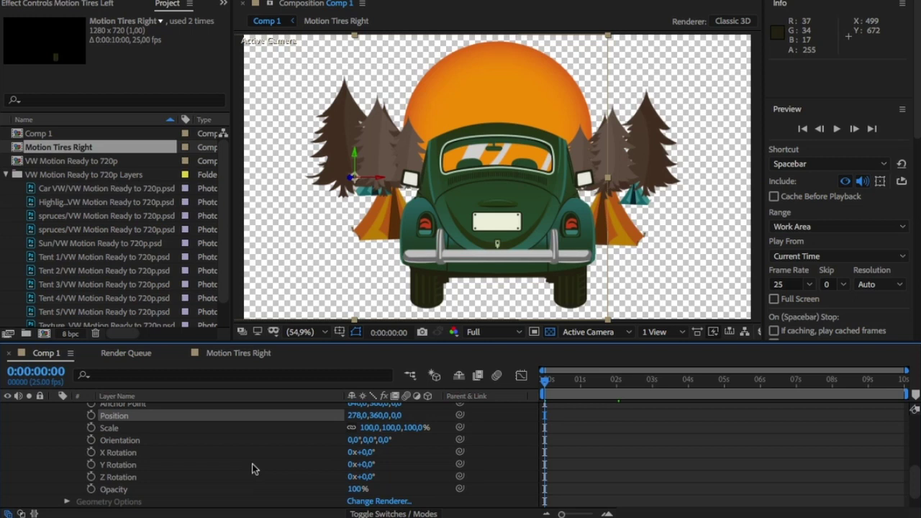
Mirror the left tire with a Y Rotation of 180° and set its X position to 638 so it sits under the car.
click(370, 466)
text(180)
key(Return)
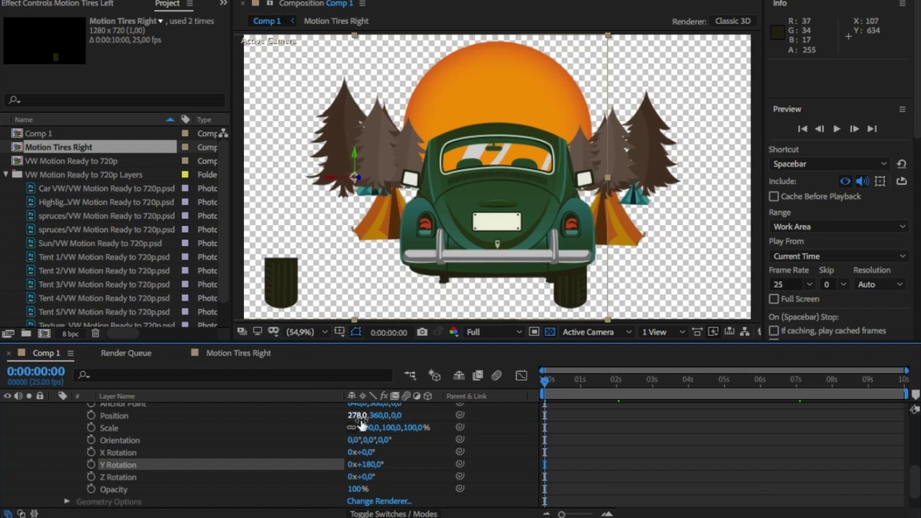
drag(354, 418, 668, 412)
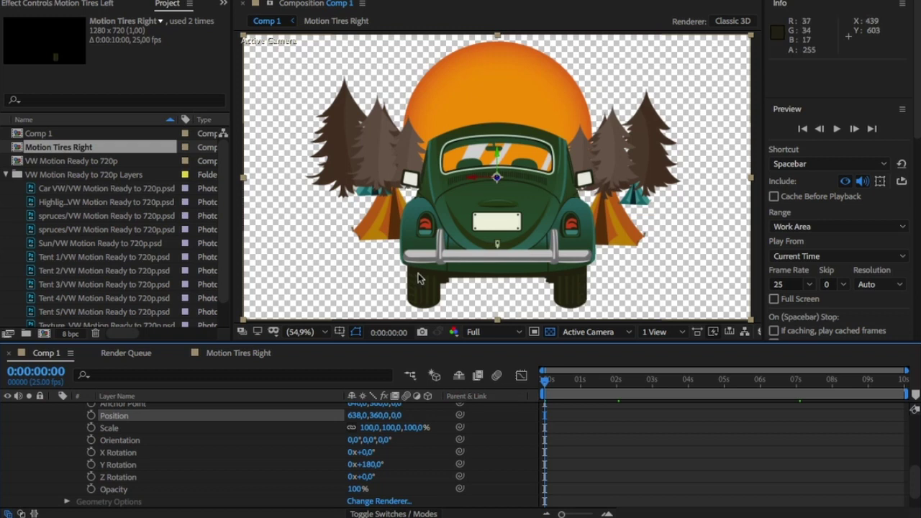
Briefly preview the animation with both tires and return to 0 seconds.
click(837, 129)
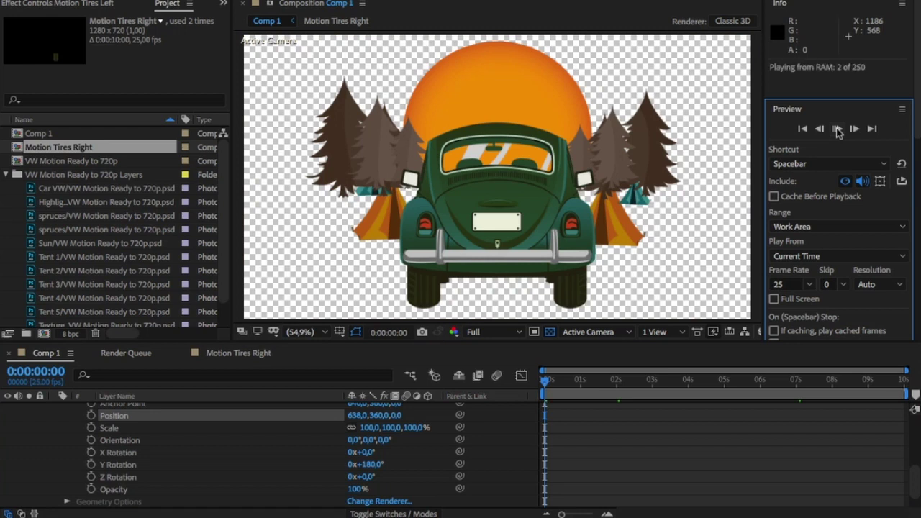
click(549, 380)
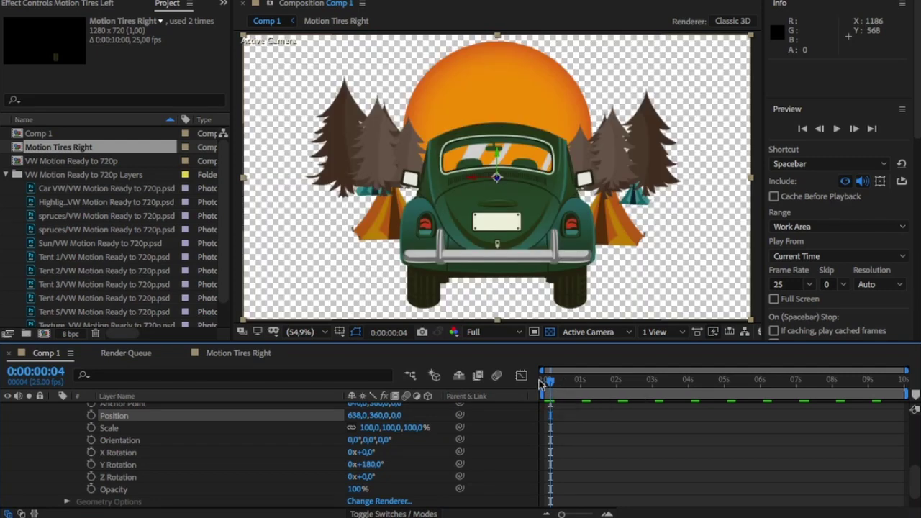
key(Home)
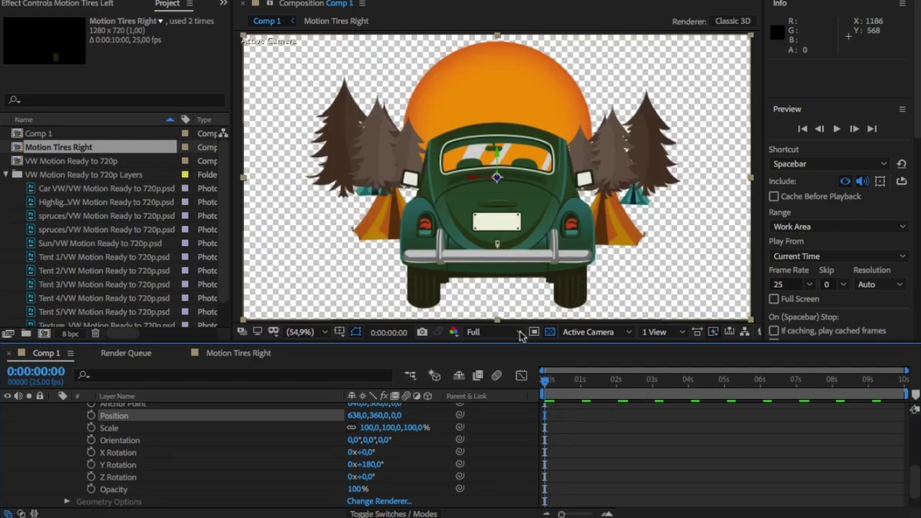
Lower the composition viewer's resolution to Third and end the work area at 0:00:02:01.
click(520, 333)
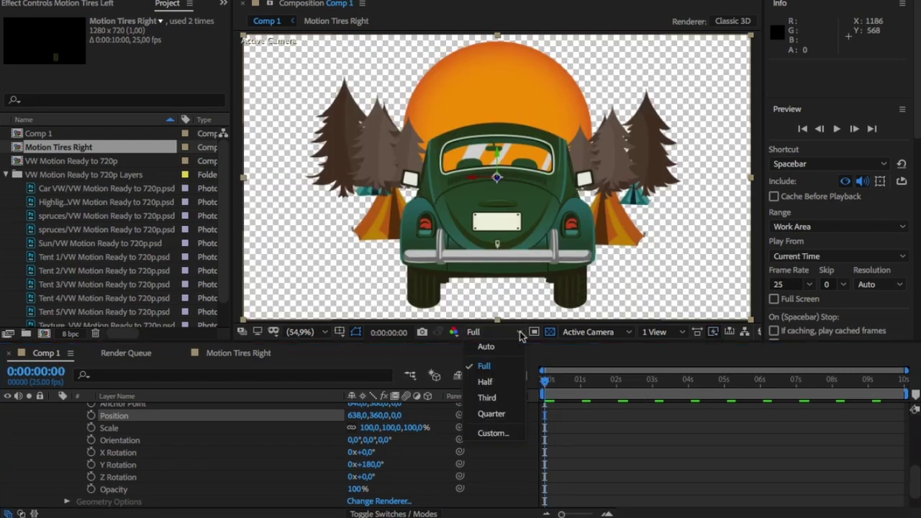
click(487, 399)
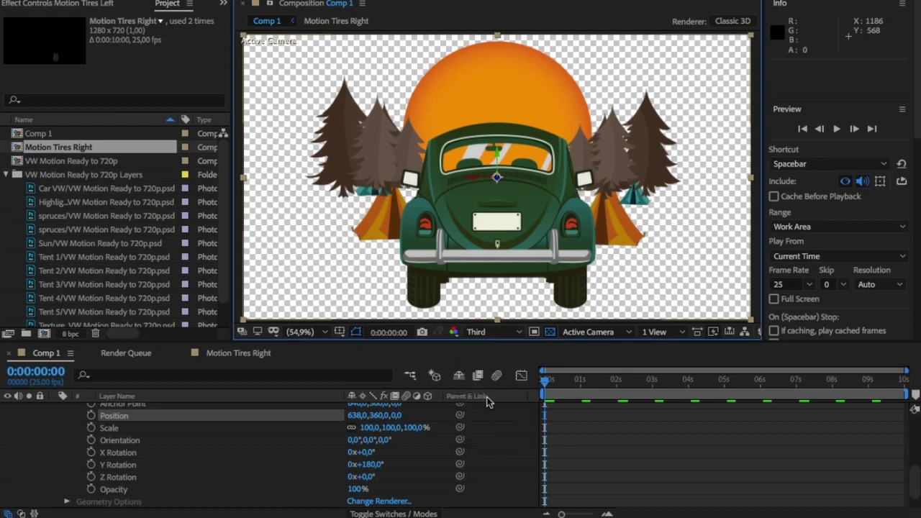
click(618, 387)
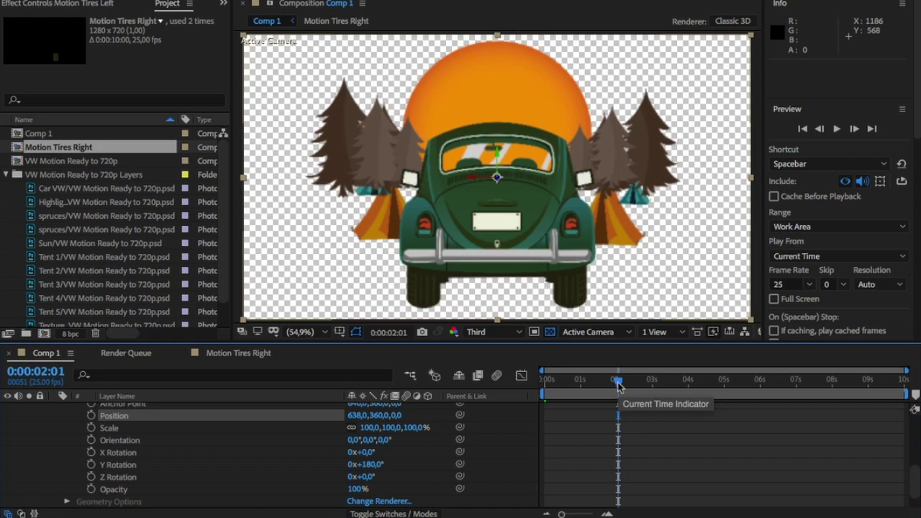
key(n)
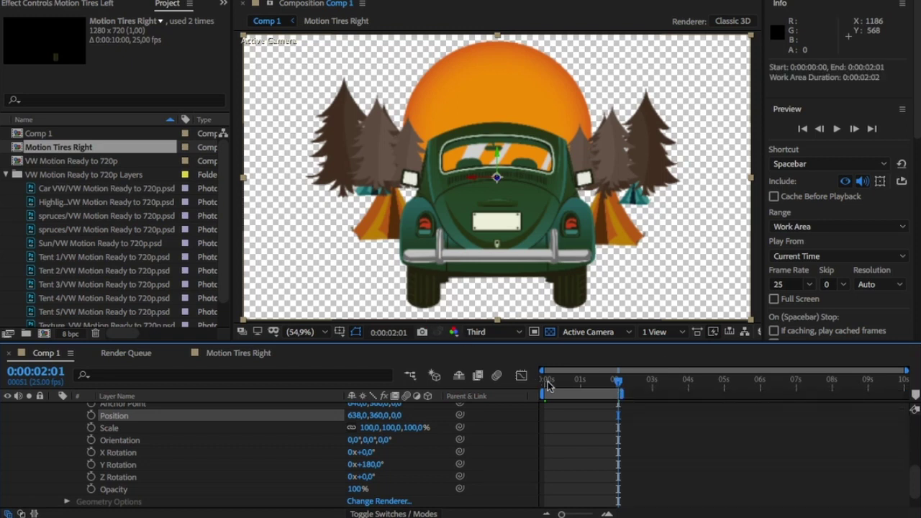
Preview the shortened work area to check both tires' motion, and stop the playback.
click(839, 131)
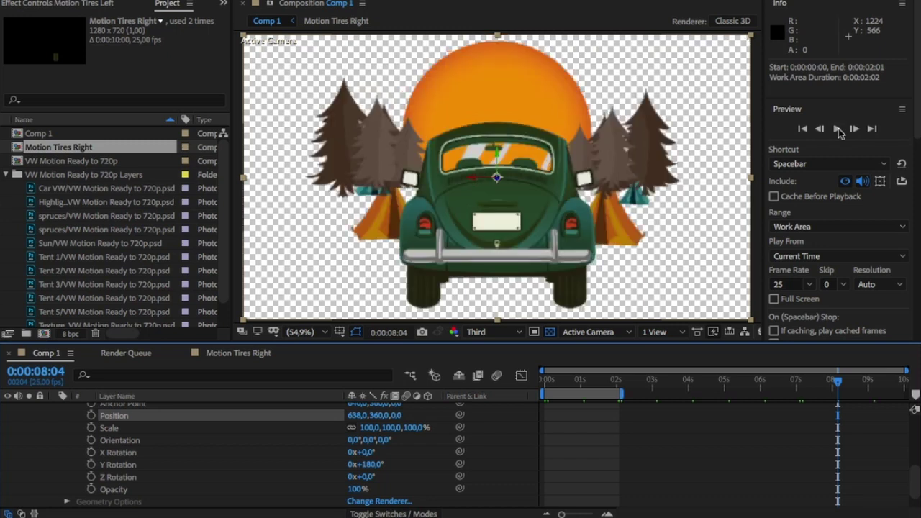
click(840, 130)
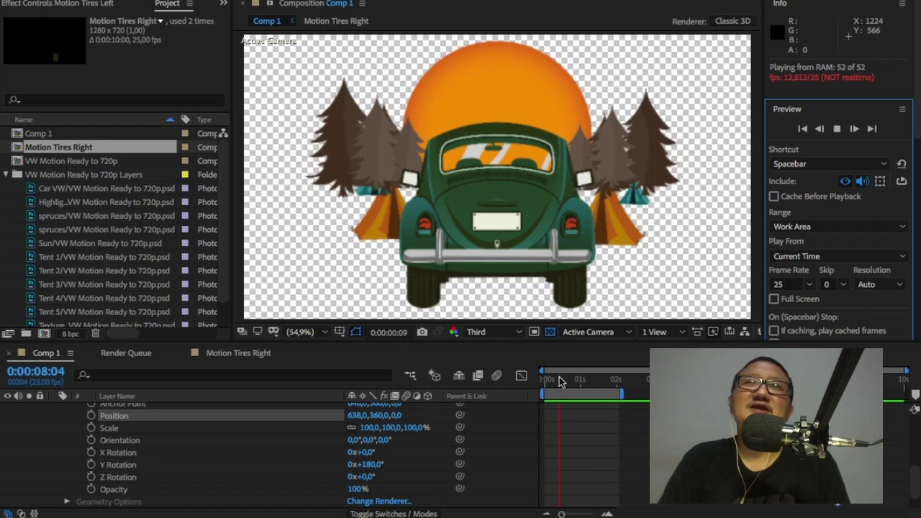
click(838, 128)
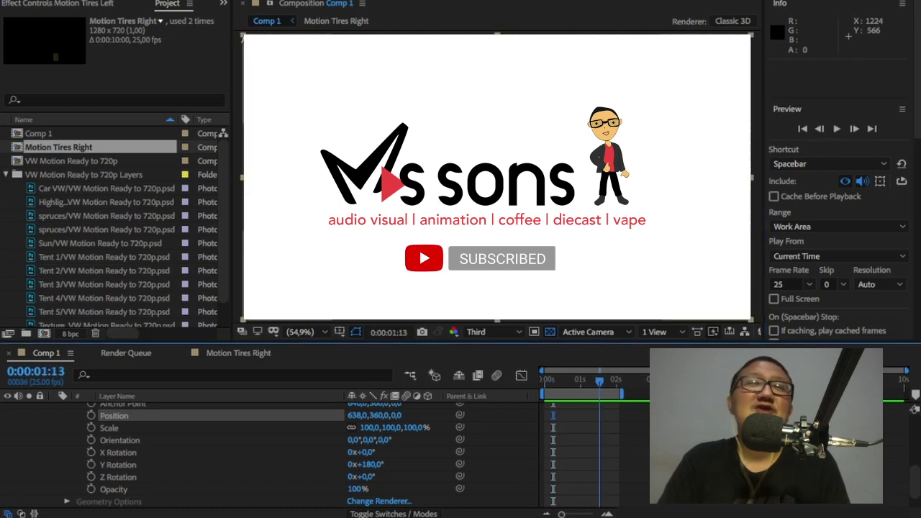
key(space)
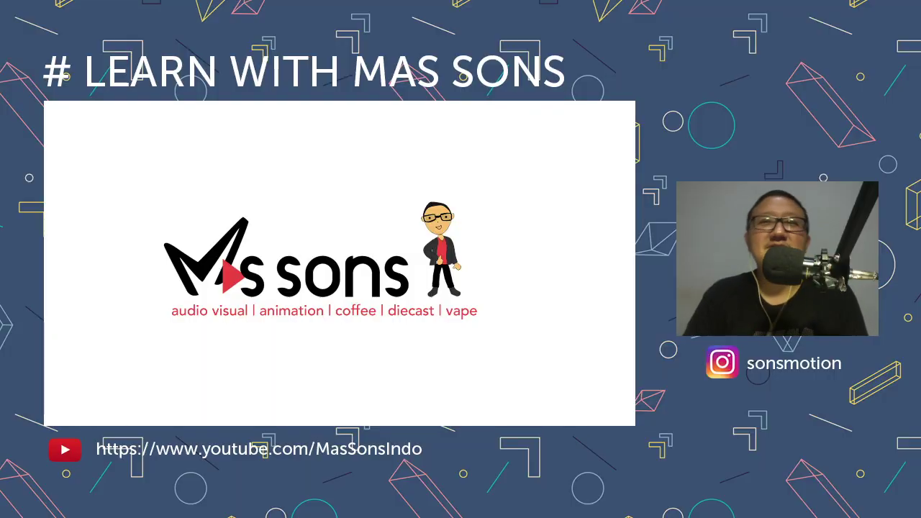